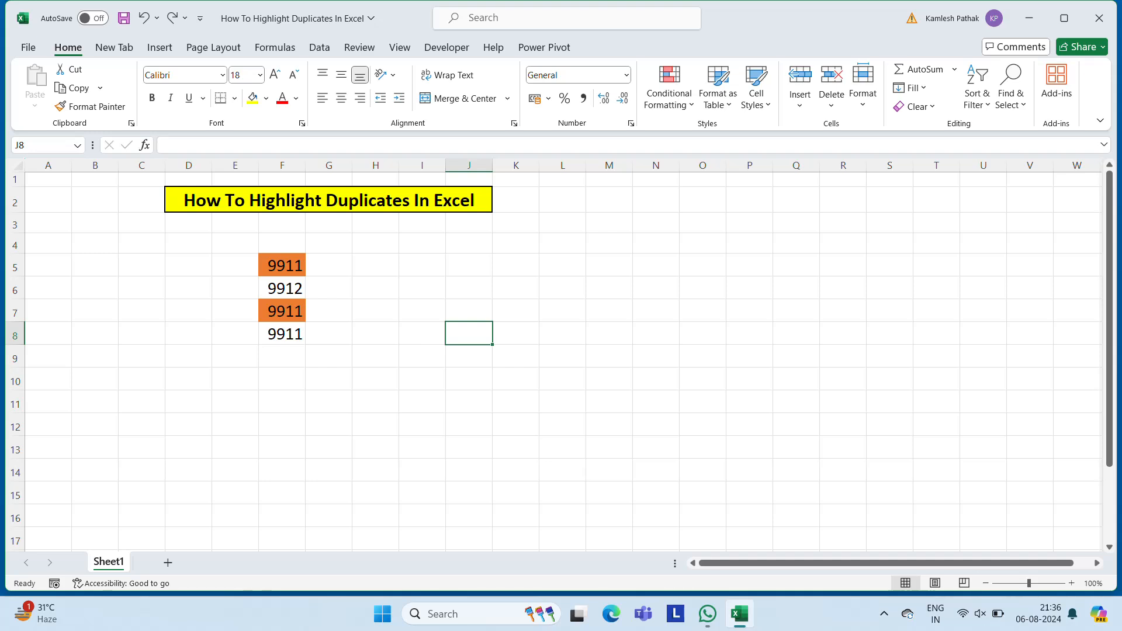
- Change the value in cell F6 to 9911 and check cell F8 below the highlighted cells
click(323, 274)
key(Left)
key(Down)
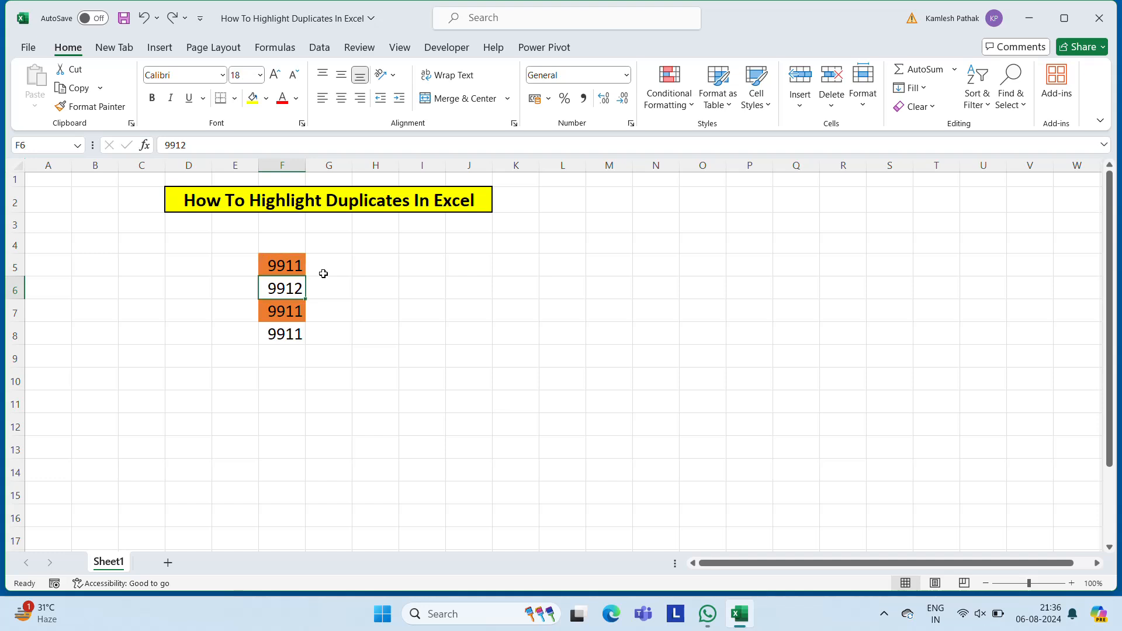
click(289, 334)
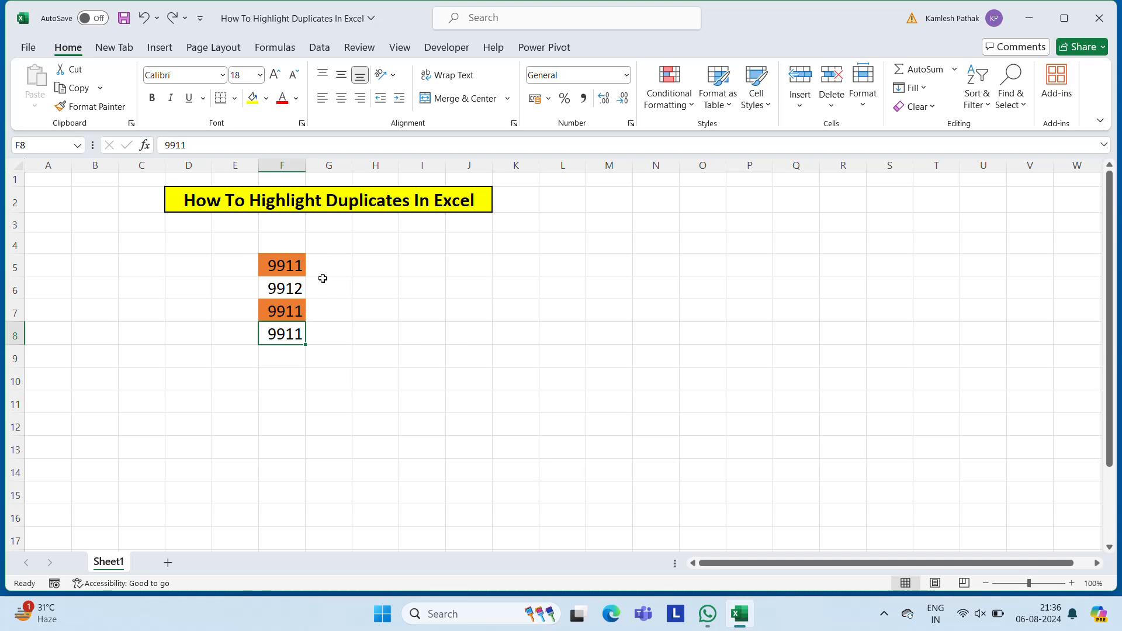
click(284, 288)
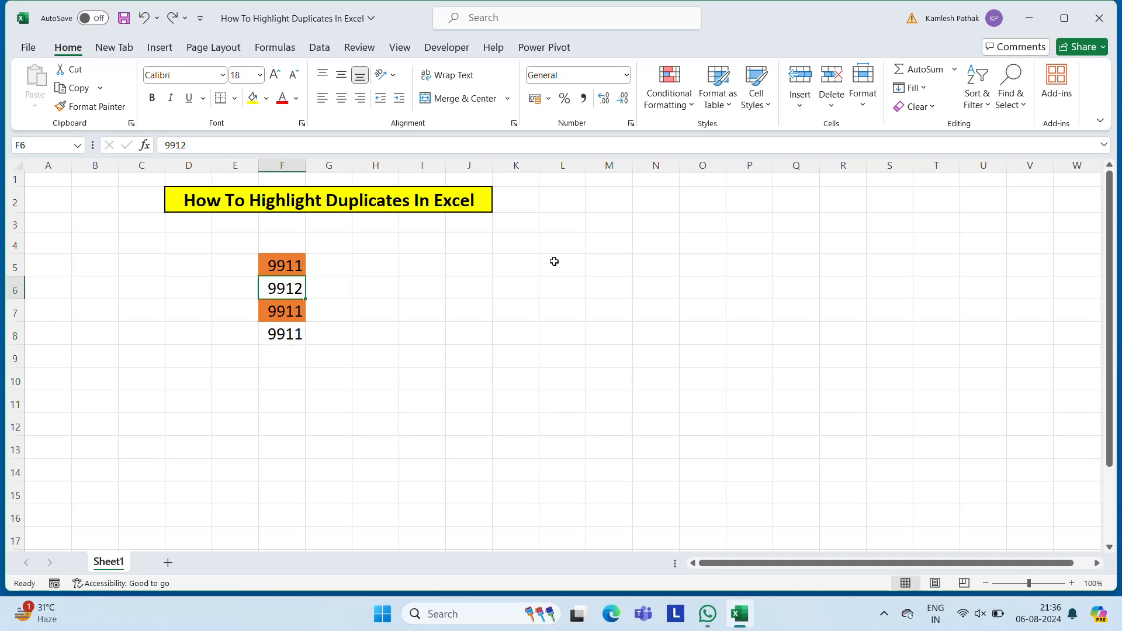
key(F2)
key(BackSpace)
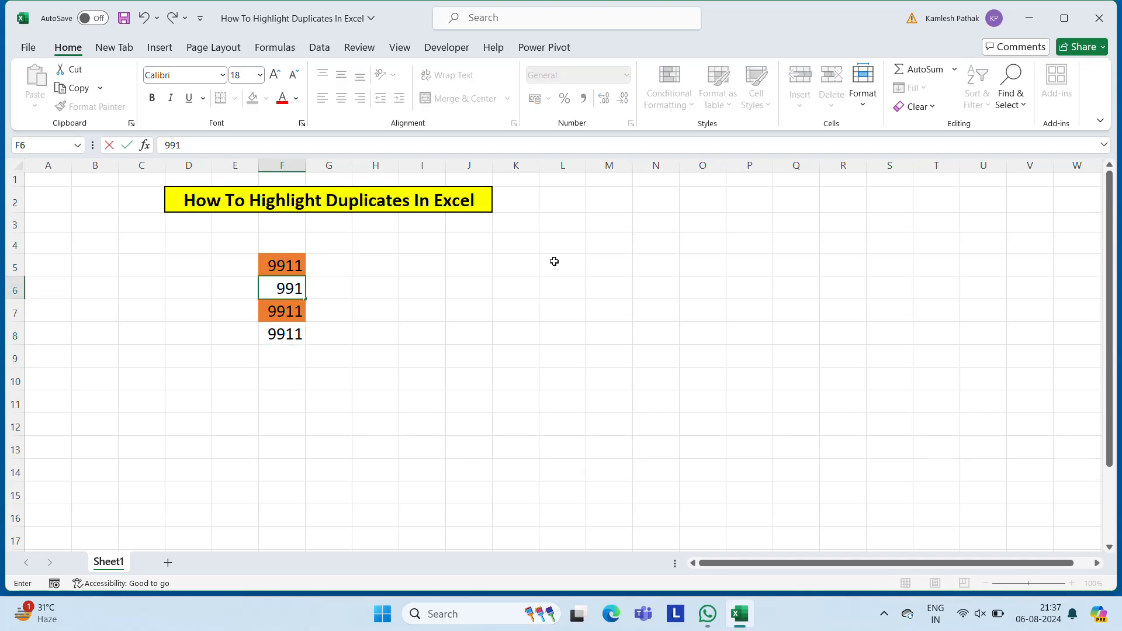
text(1)
key(Return)
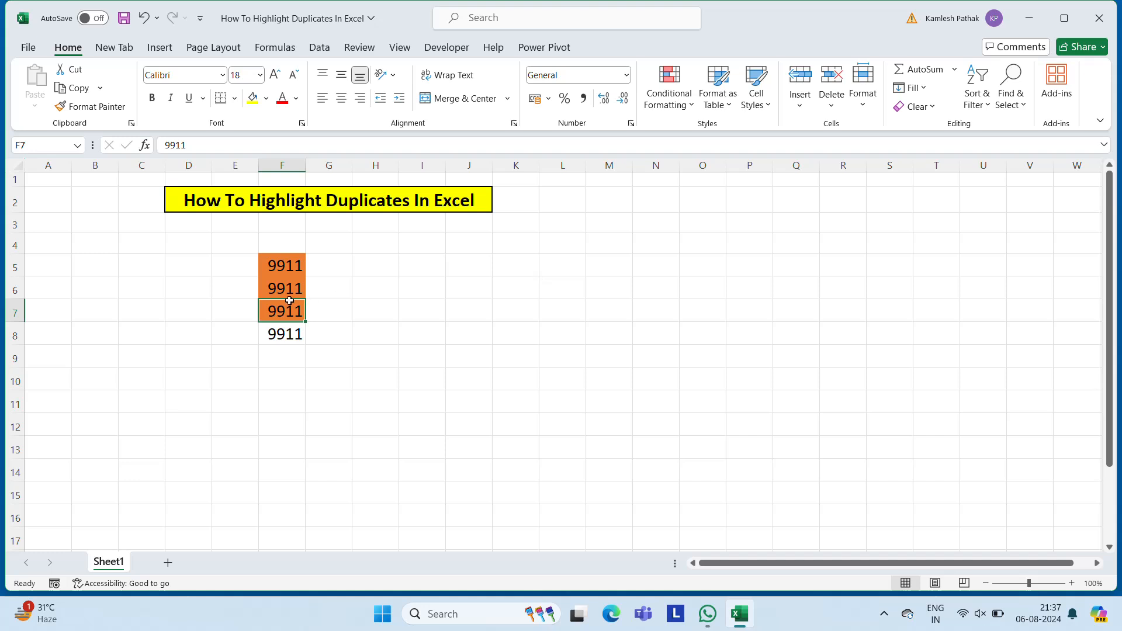
click(286, 337)
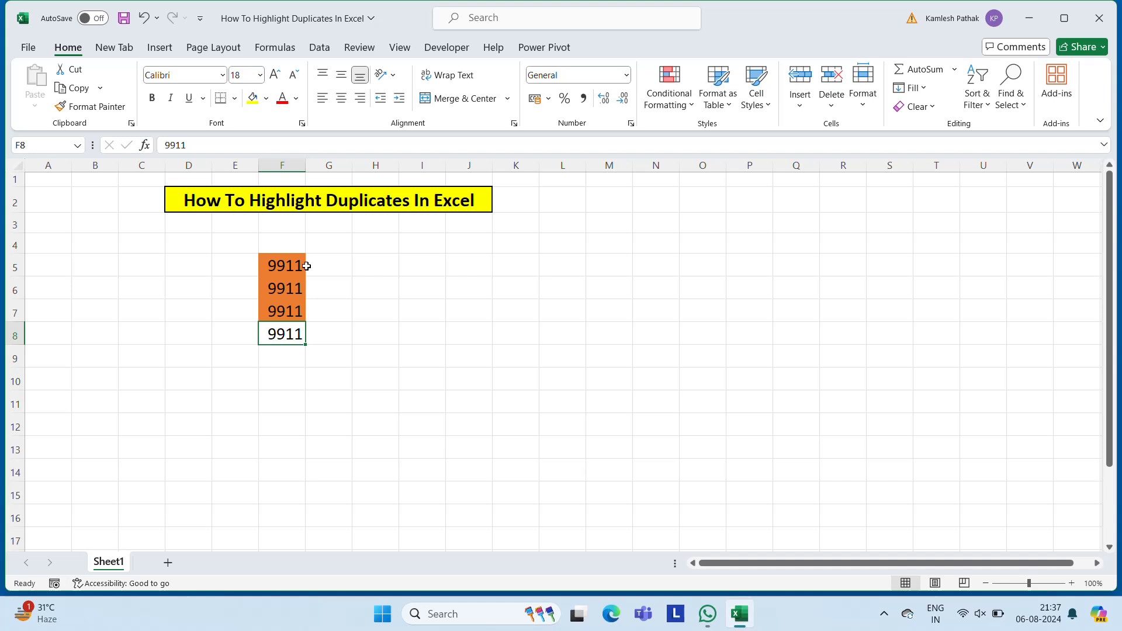
- Change the value in cell F7 to 9912 to test the duplicate highlighting
click(280, 301)
text(9912)
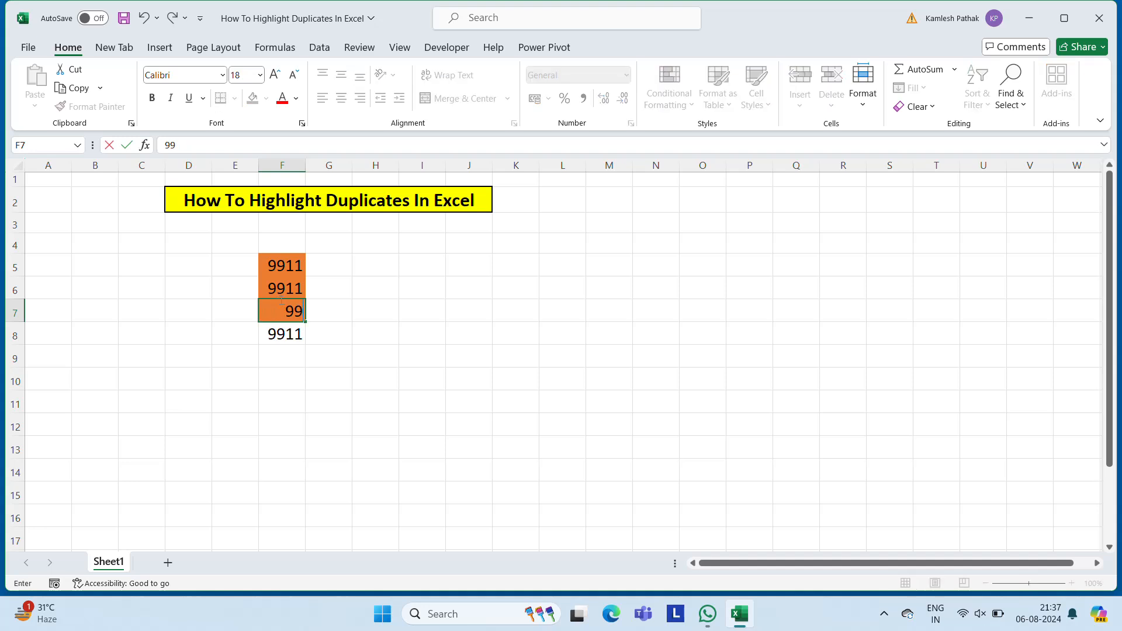
key(Return)
key(Up)
key(Up)
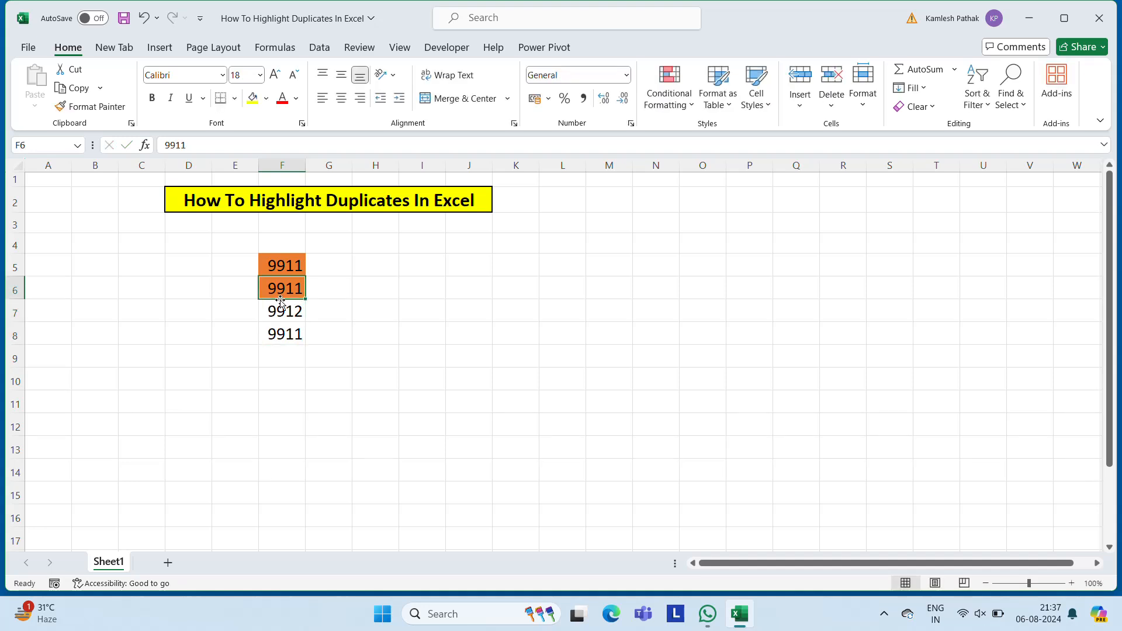
- Set the value in cell F7 back to 9911
key(Up)
key(Down)
key(Down)
text(9911)
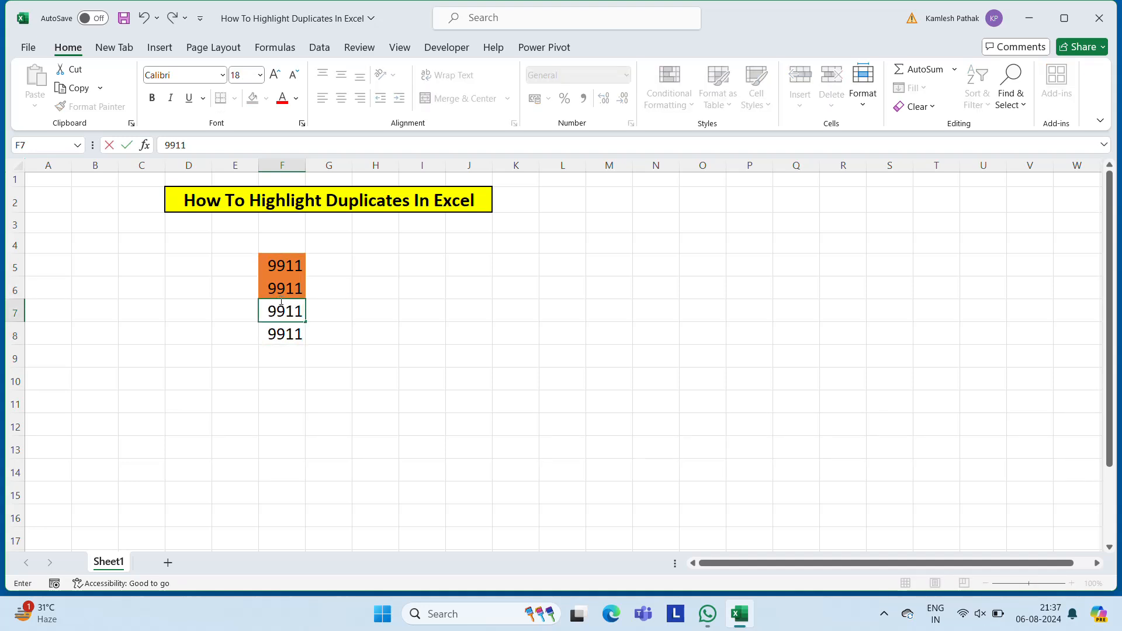
key(Return)
- Clear the conditional formatting rules from cells F5:F8 only
click(293, 268)
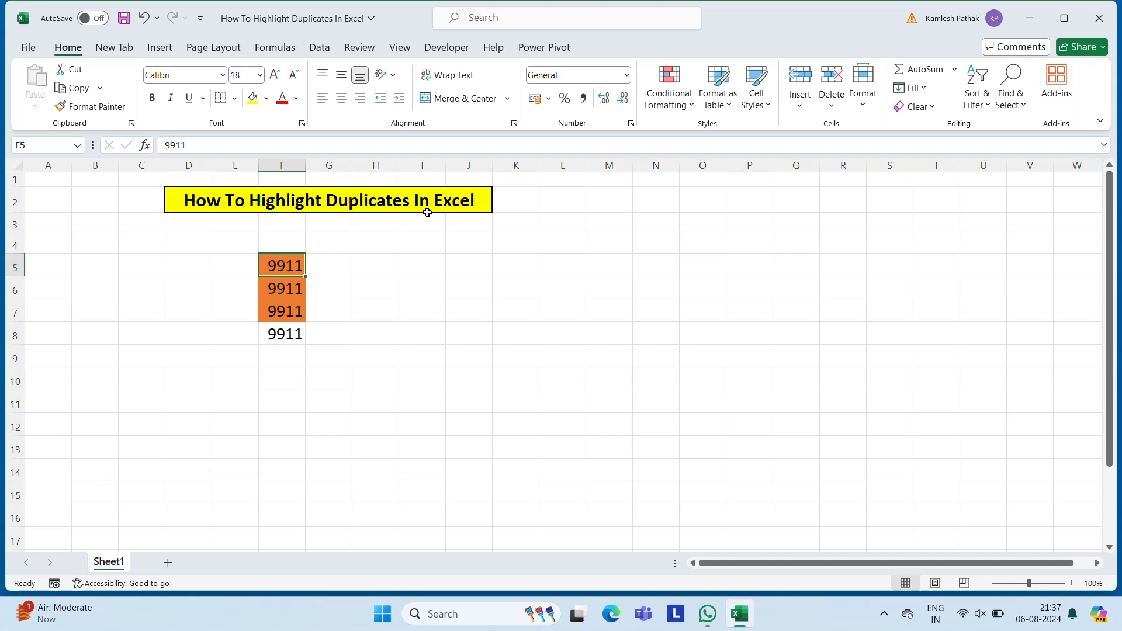
key(shift+Down)
key(shift+Down)
key(shift+Down)
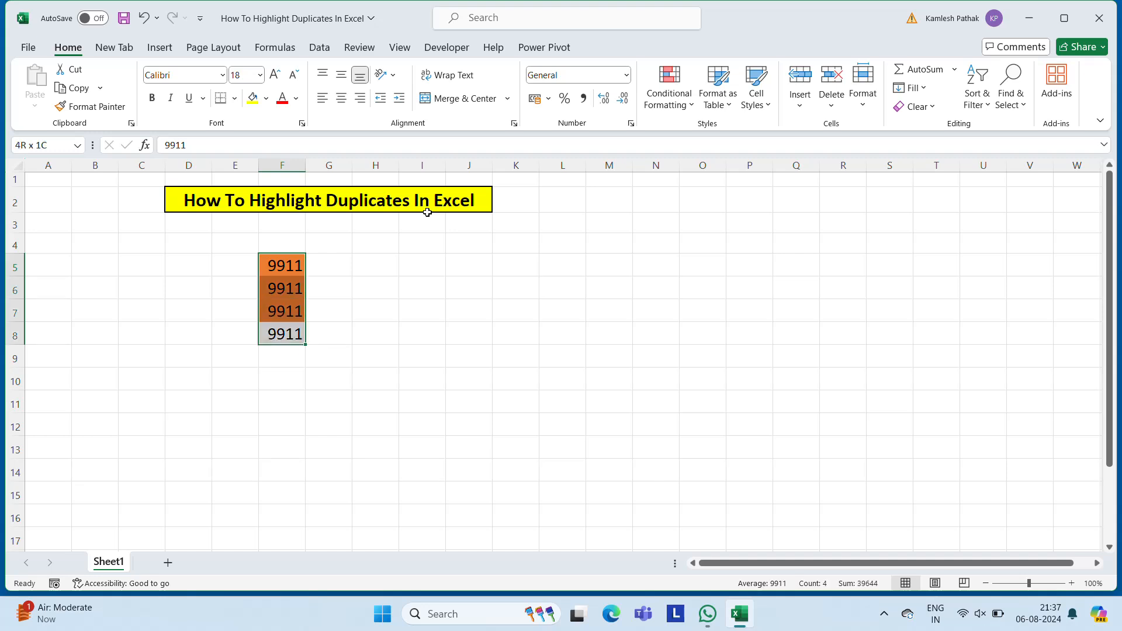
click(670, 98)
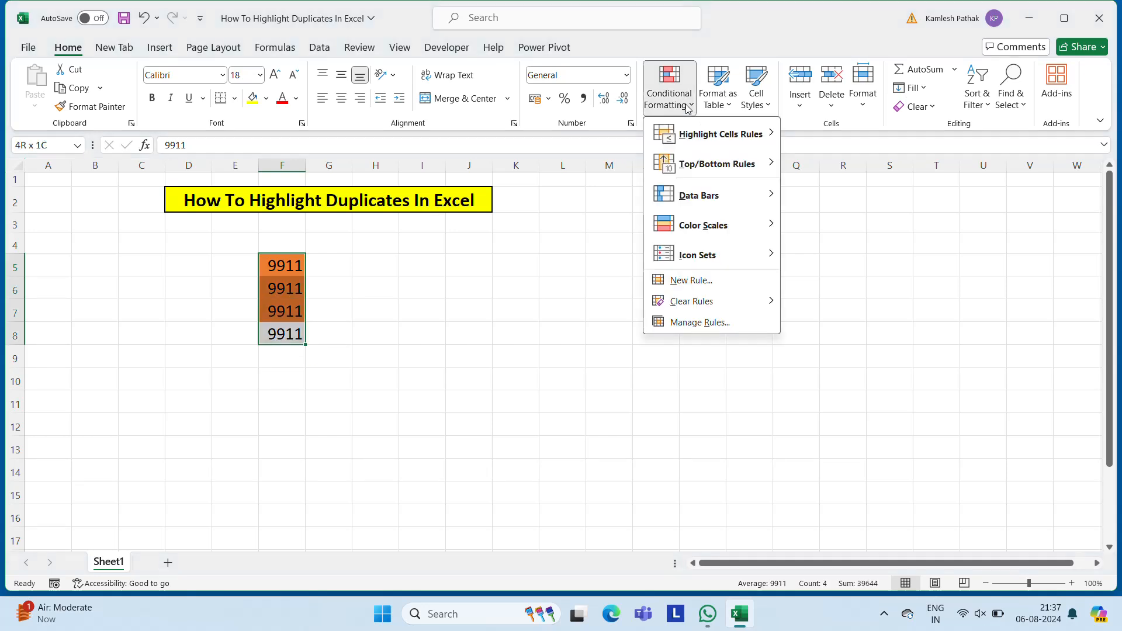
mouse_move(701, 301)
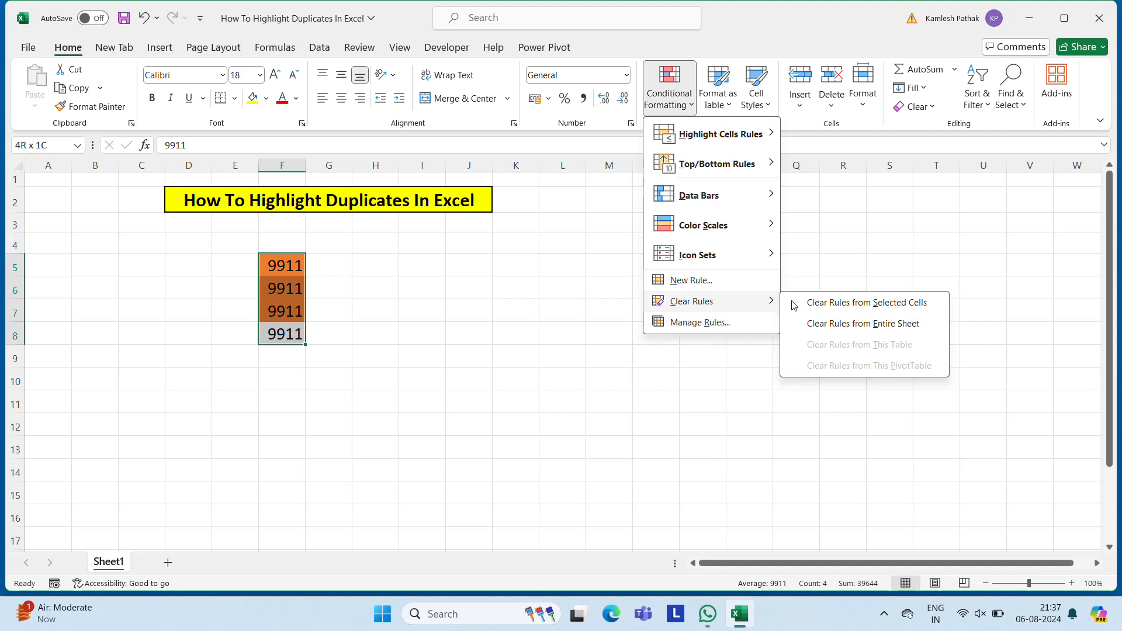
click(851, 301)
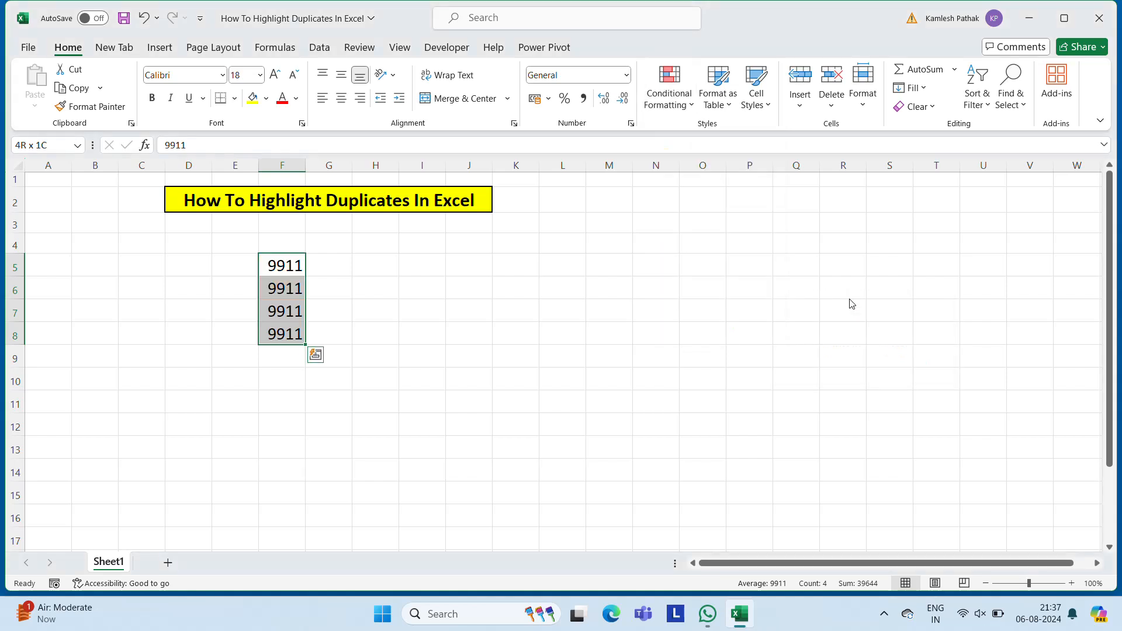
- Delete the four sample numbers in cells F5:F8
click(335, 265)
key(Left)
key(shift+Down)
key(shift+Down)
key(shift+Down)
key(Delete)
- Enter the column heading "Name" in cell D4
key(Up)
key(Down)
key(Left)
key(Left)
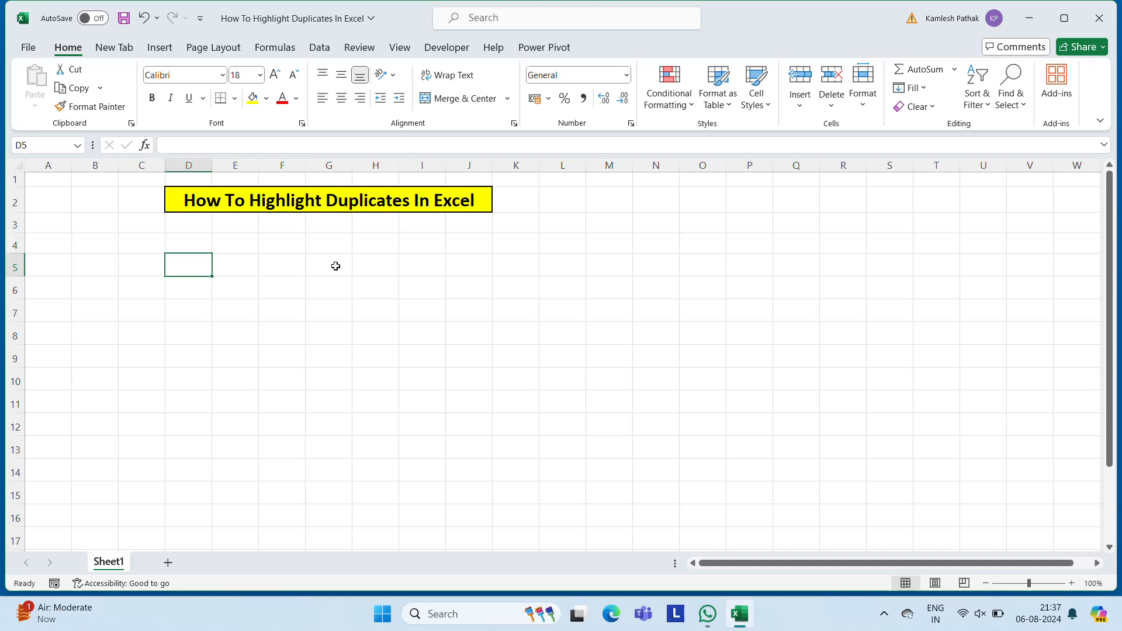
key(Up)
text(Name)
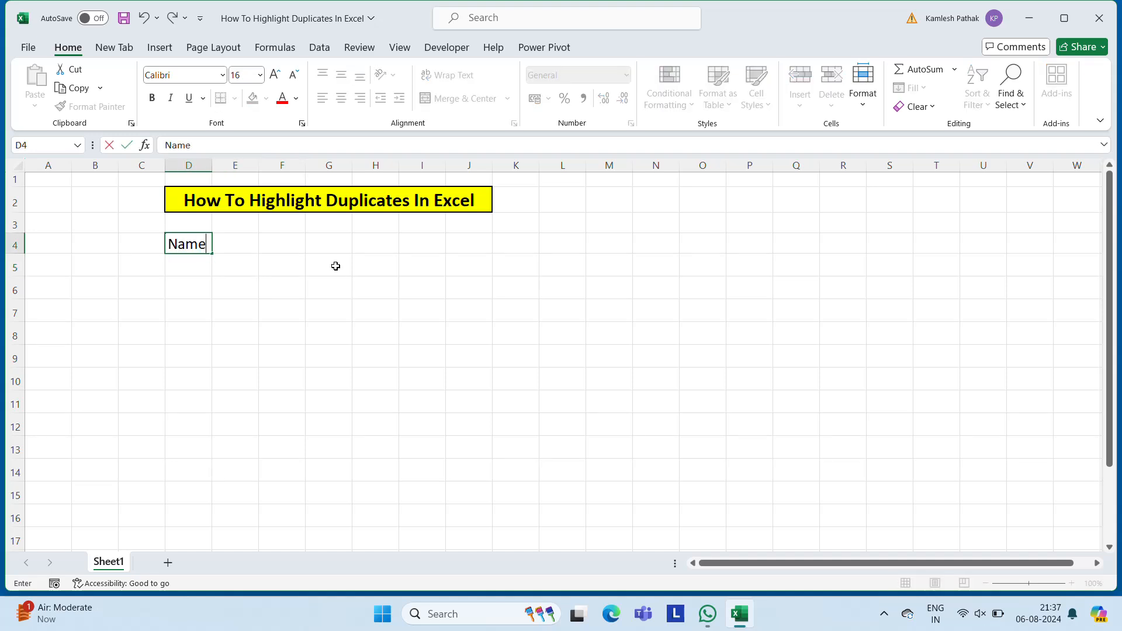
key(Return)
- Fill cells D5:D10 with sample first names, using the same name in D8 and D10 as a duplicate
text(Ramesh)
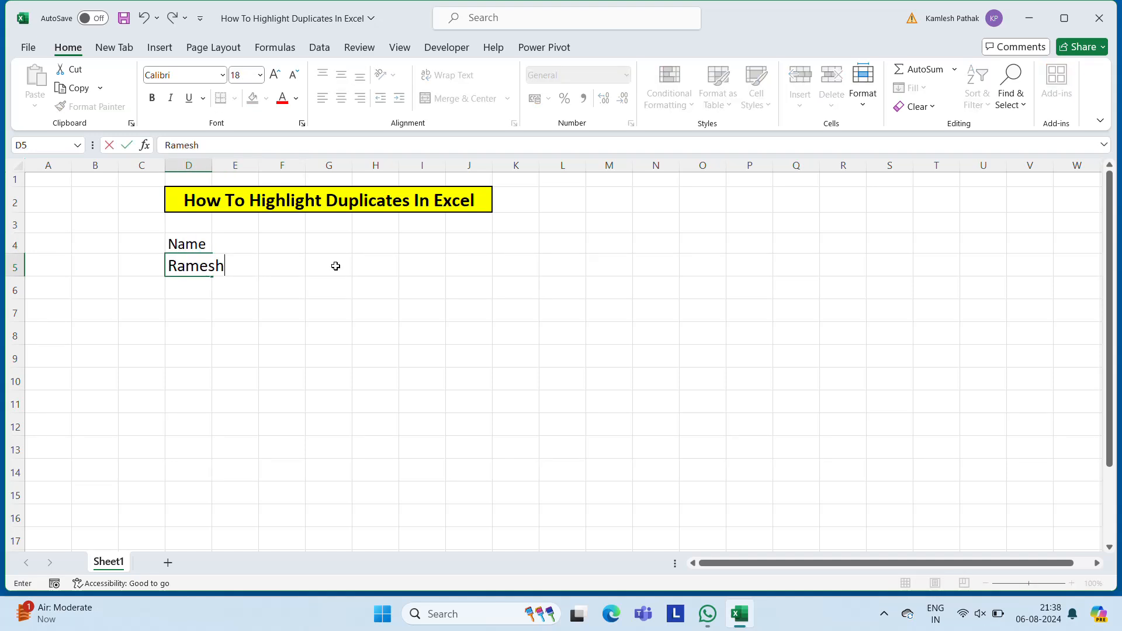
key(Return)
text(Suresh)
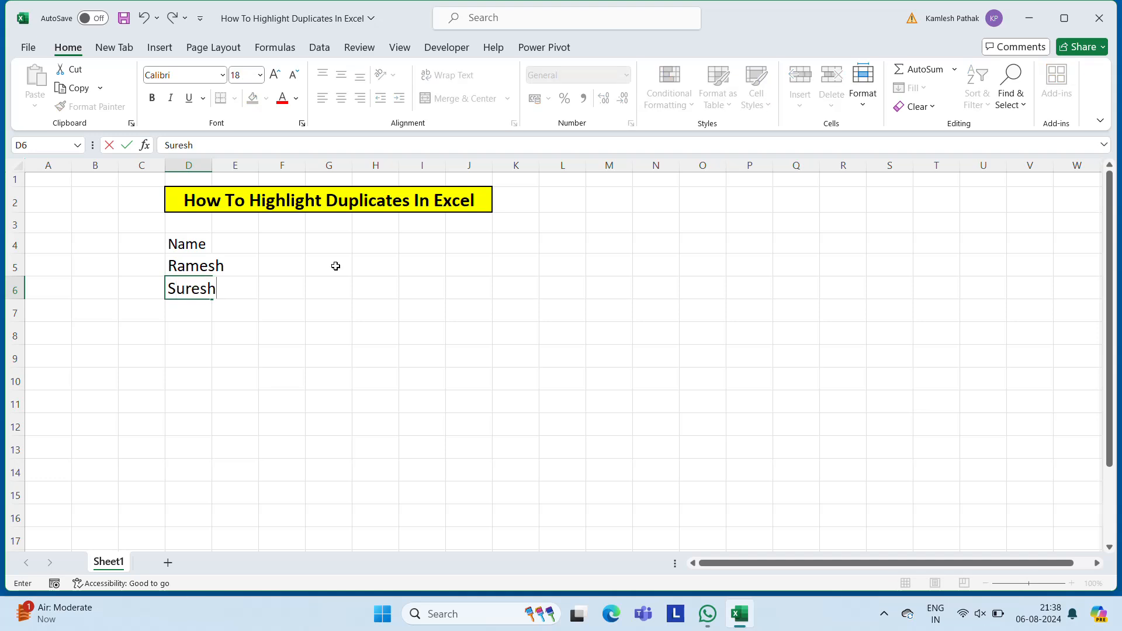
key(Return)
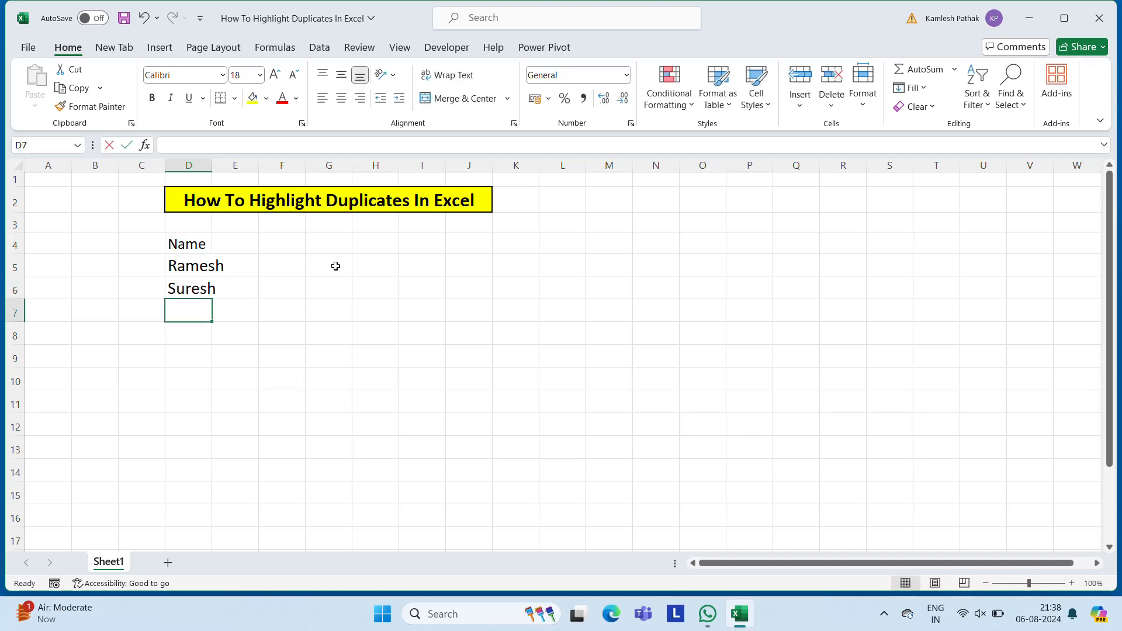
text(Manish)
key(Return)
text(Kamlesh)
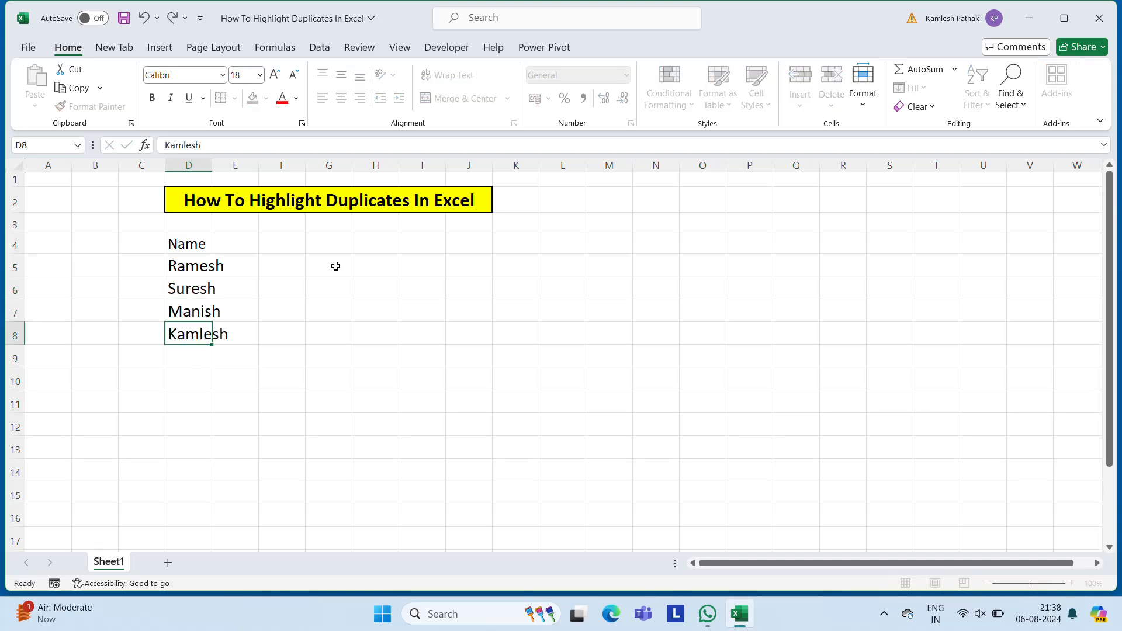
key(Return)
text(Mano)
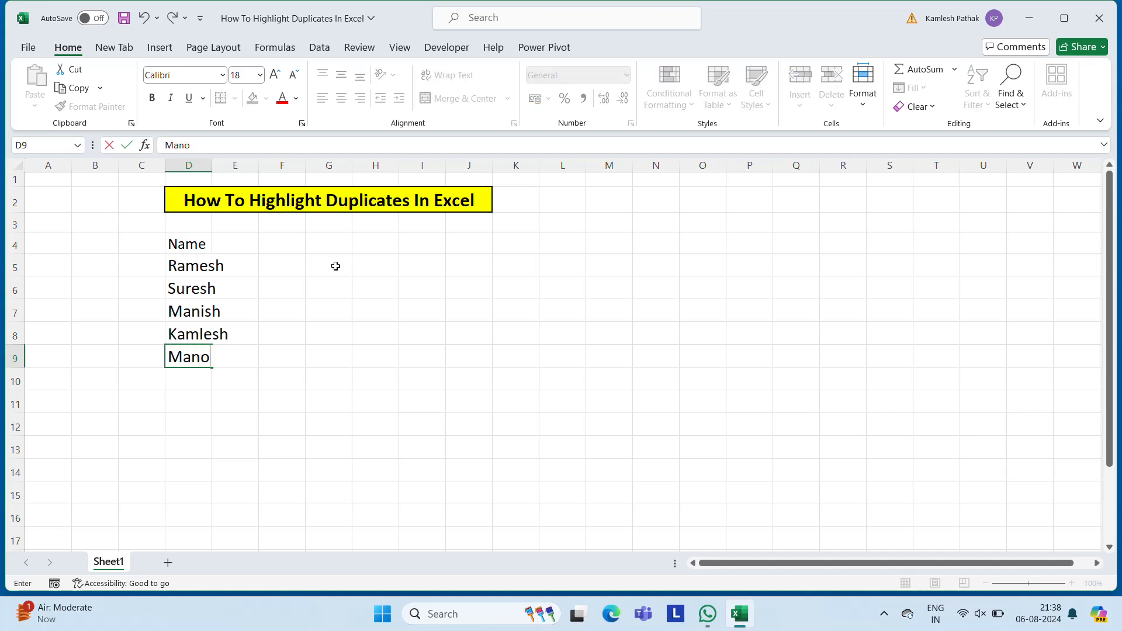
text(j)
key(Return)
text(Kamlesh)
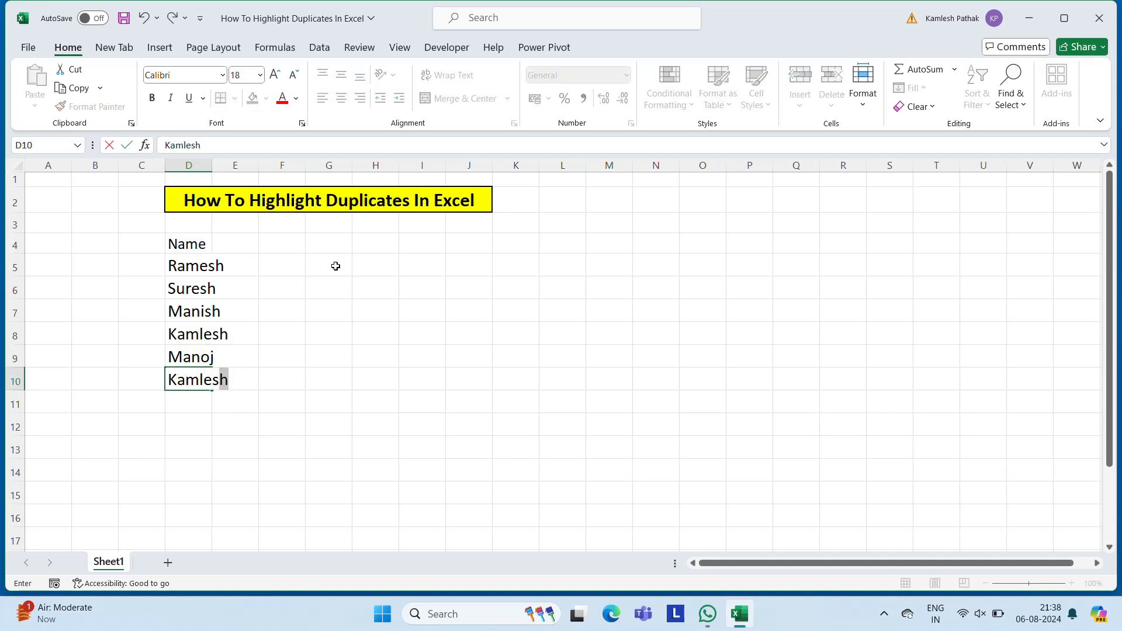
key(Return)
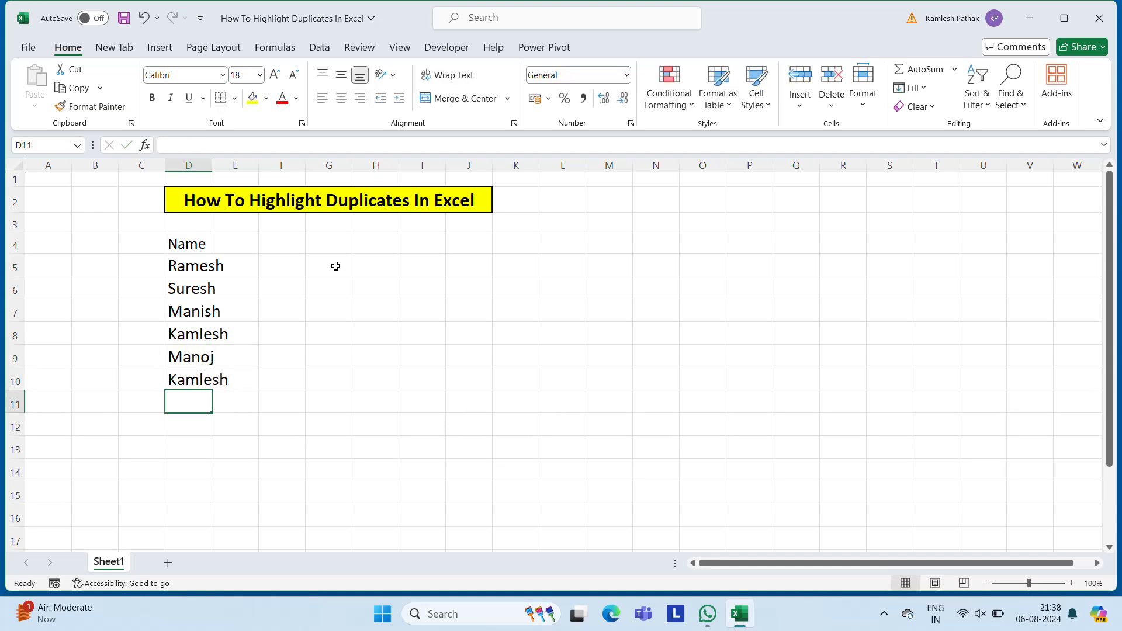
- Continue the name list in D11:D17, repeating D5's name in D11, D7's in D14 and D17, D6's in D15:D16, with new names in D12:D13
text(Ramesh)
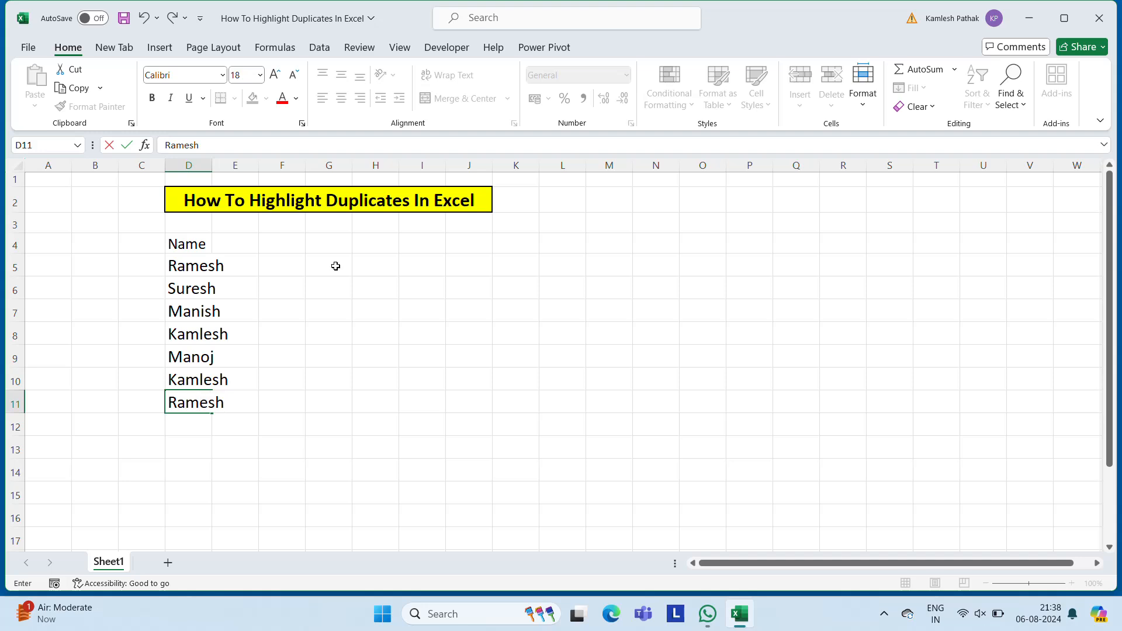
key(Return)
text(Neeta)
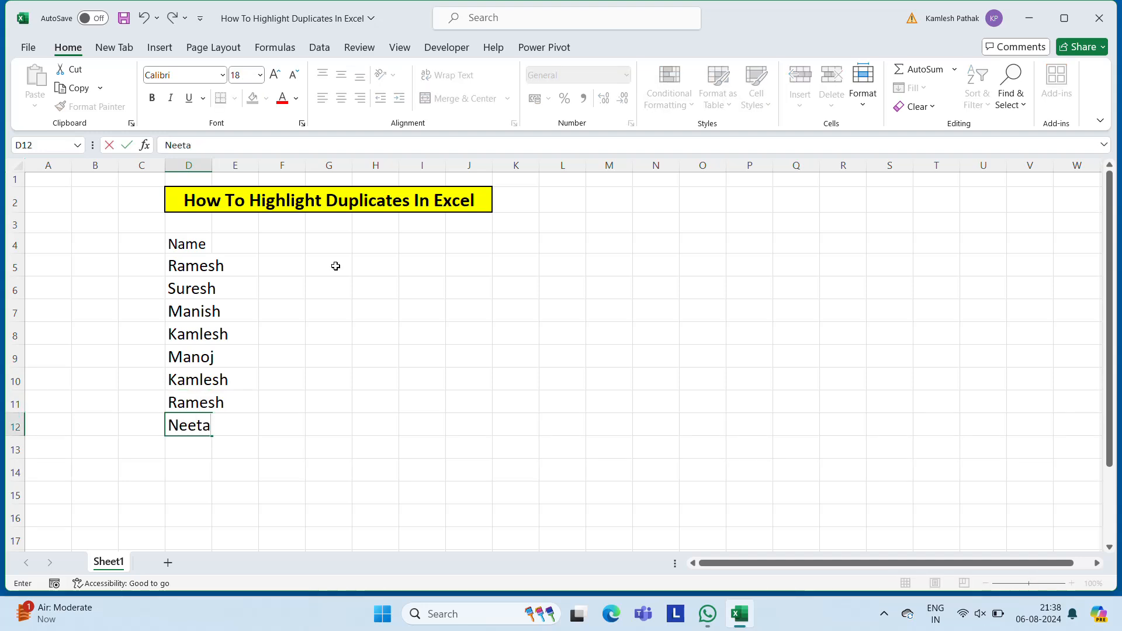
key(Return)
text(Seeta)
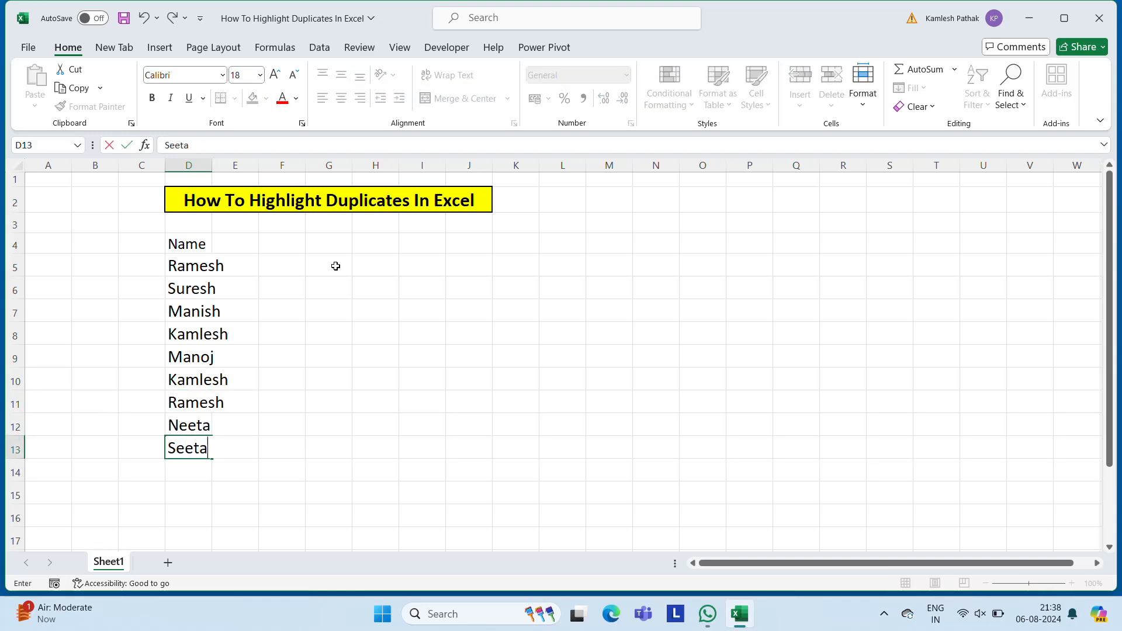
key(Return)
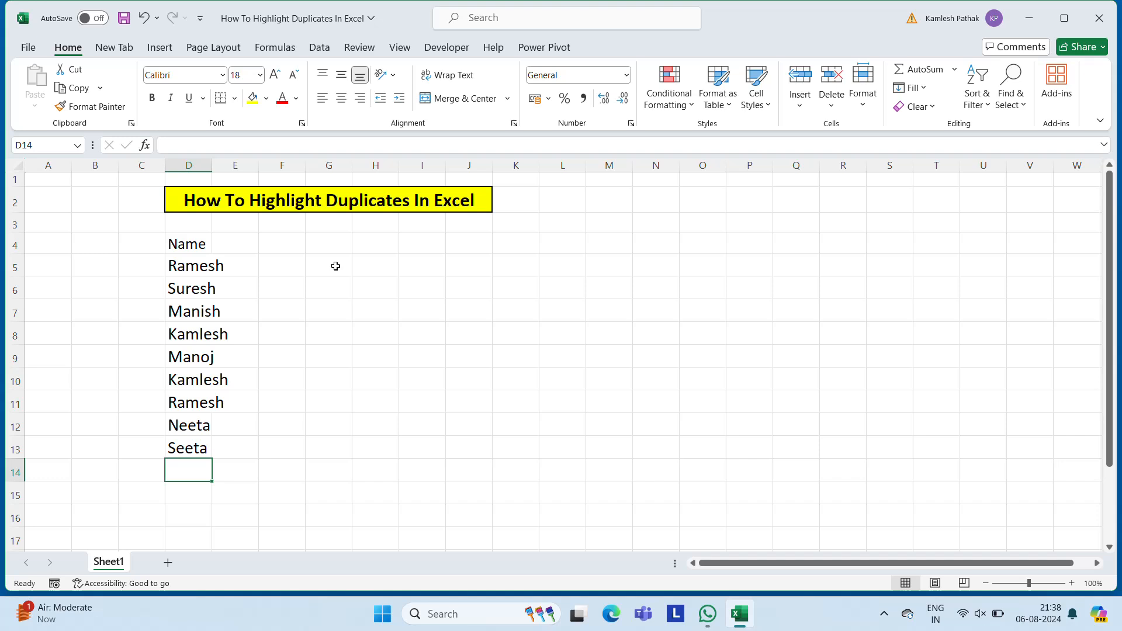
text(Manish)
key(Return)
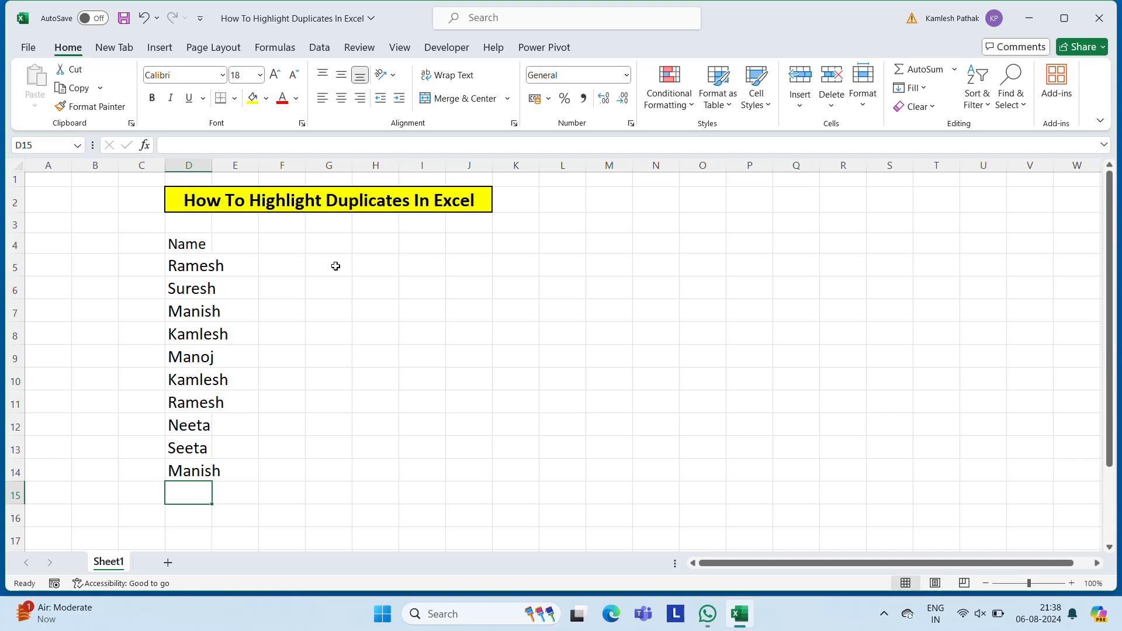
text(Suresh)
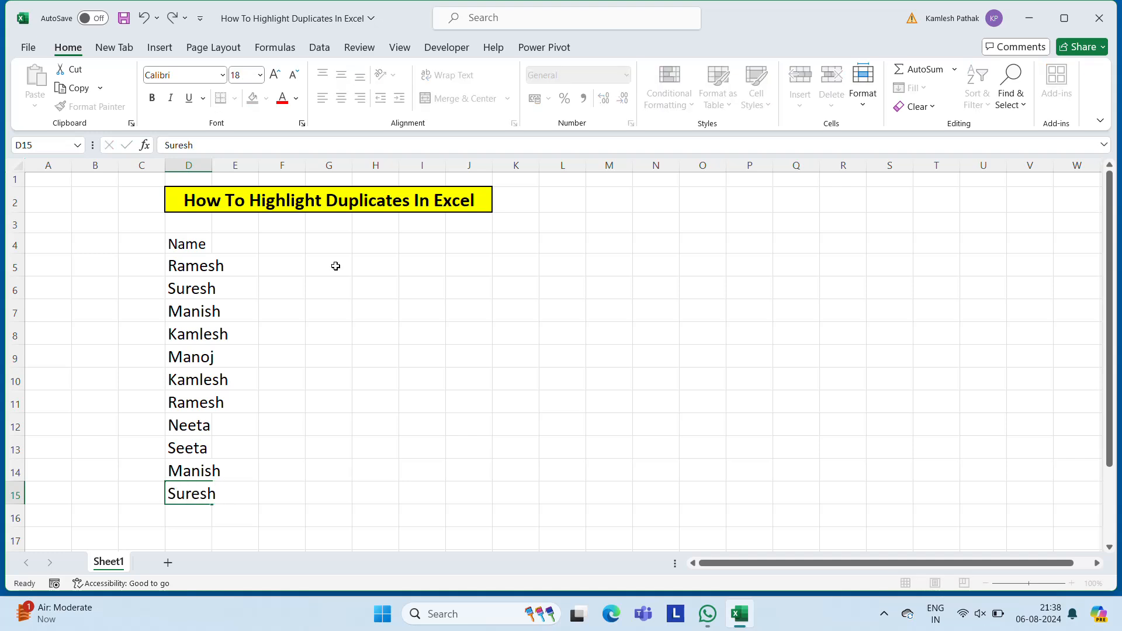
key(Return)
text(Sur)
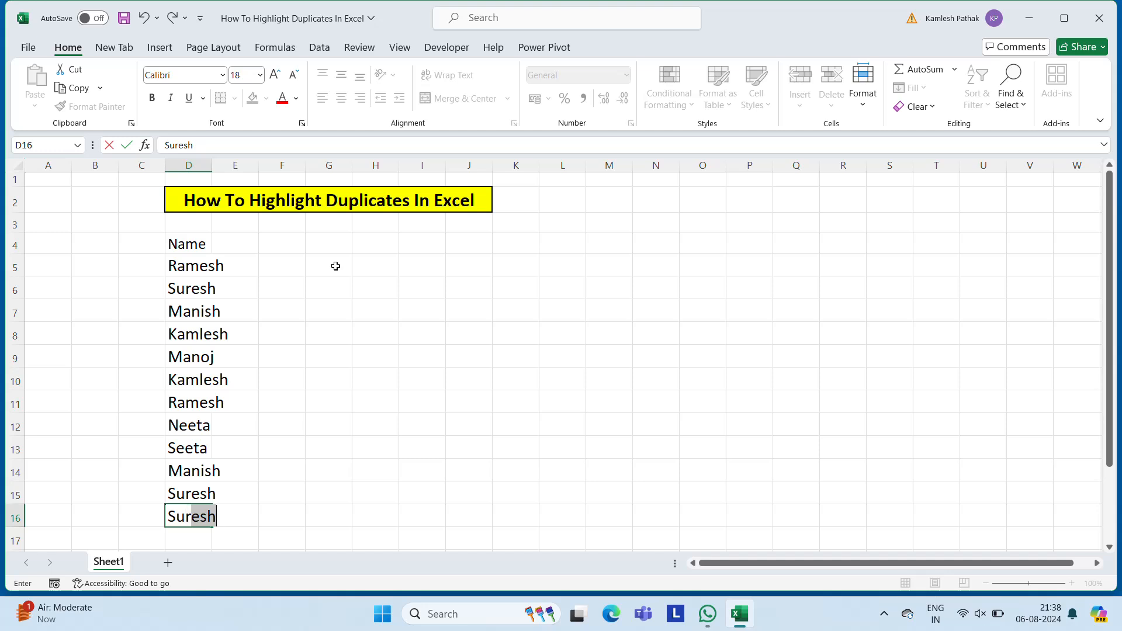
text(esh)
key(Return)
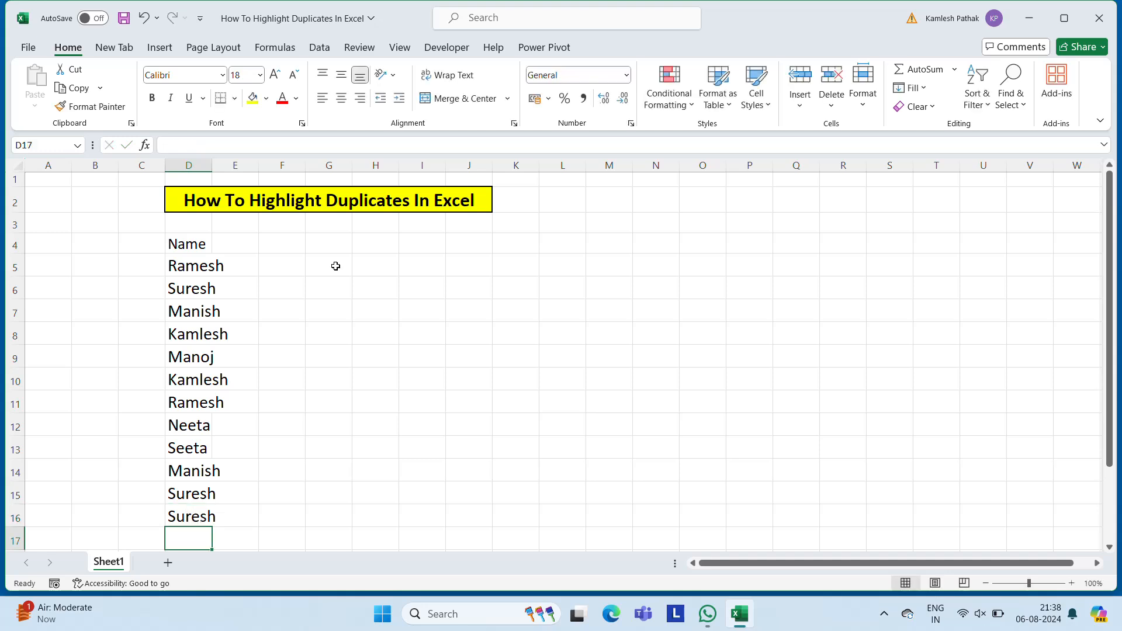
text(Manis)
key(Return)
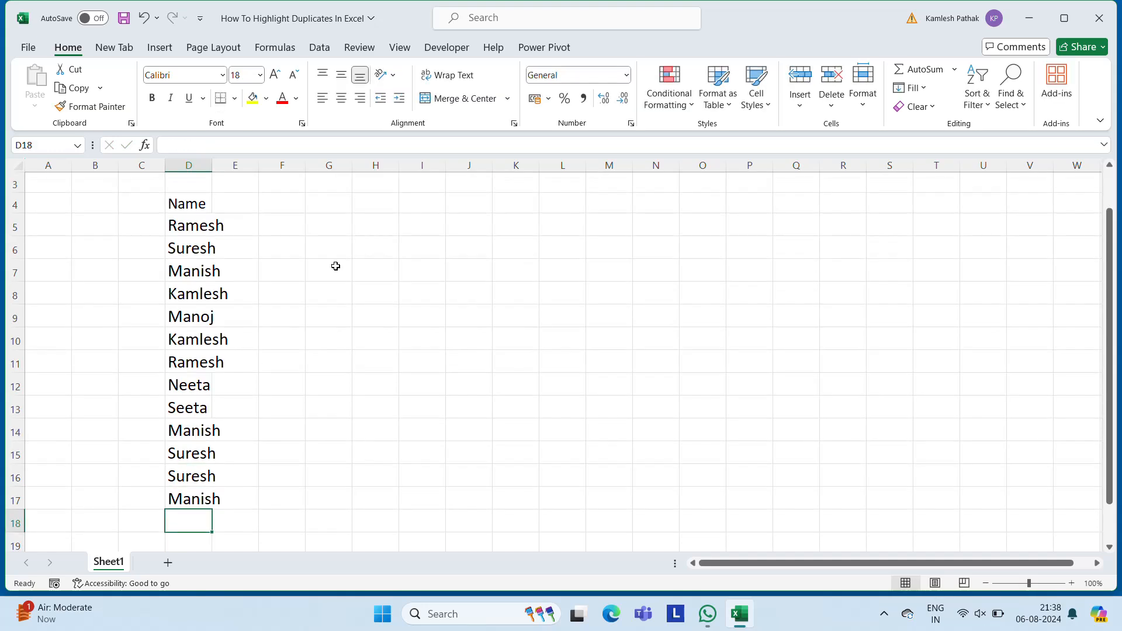
- Widen column D to fit the names and center-align the list in D4:D17
key(Up)
key(Up)
key(Up)
key(Up)
key(Up)
key(Up)
key(Up)
key(Up)
key(Up)
key(Up)
key(Up)
key(Up)
key(Up)
key(Up)
key(Up)
key(Up)
key(Down)
key(Down)
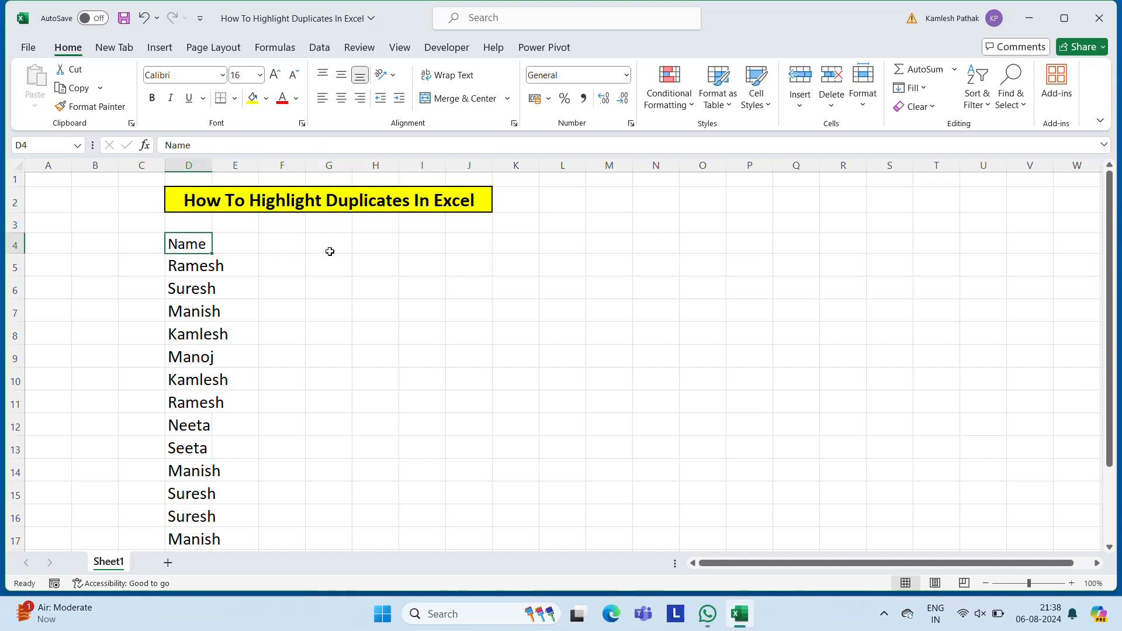
drag(212, 165, 242, 165)
key(ctrl+shift+Down)
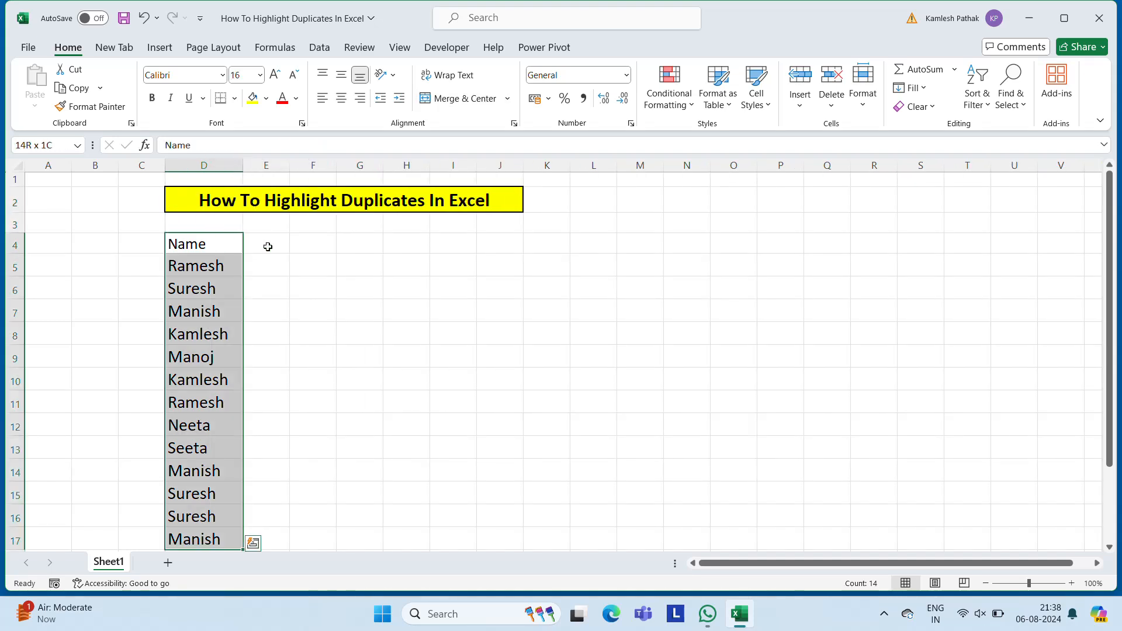
click(341, 98)
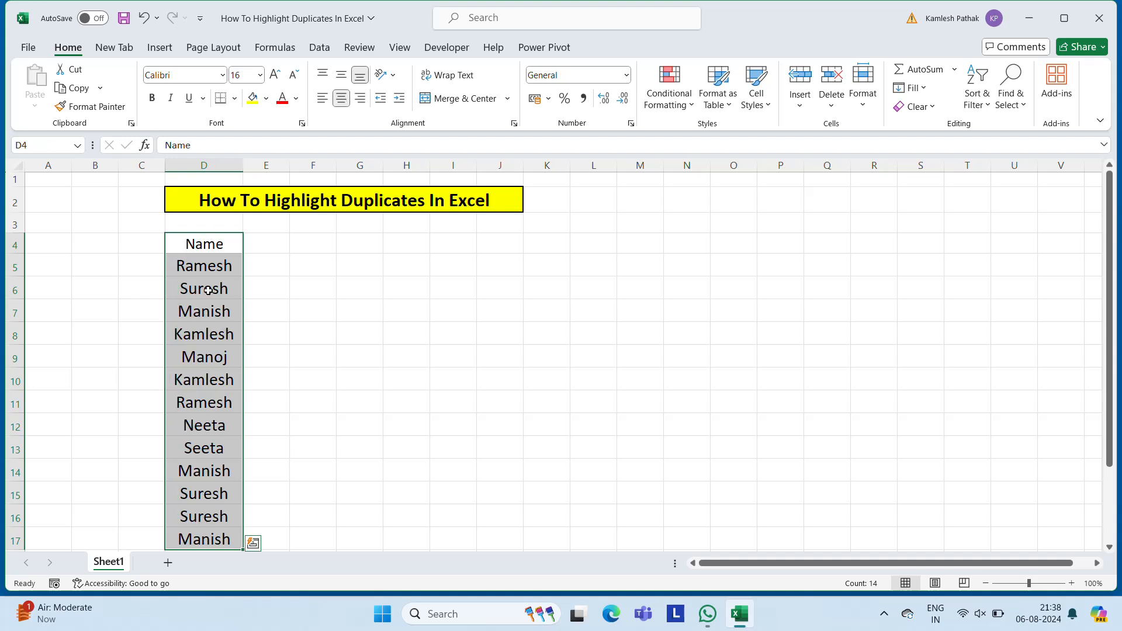
- Make the "Name" heading in cell D4 bold
click(218, 245)
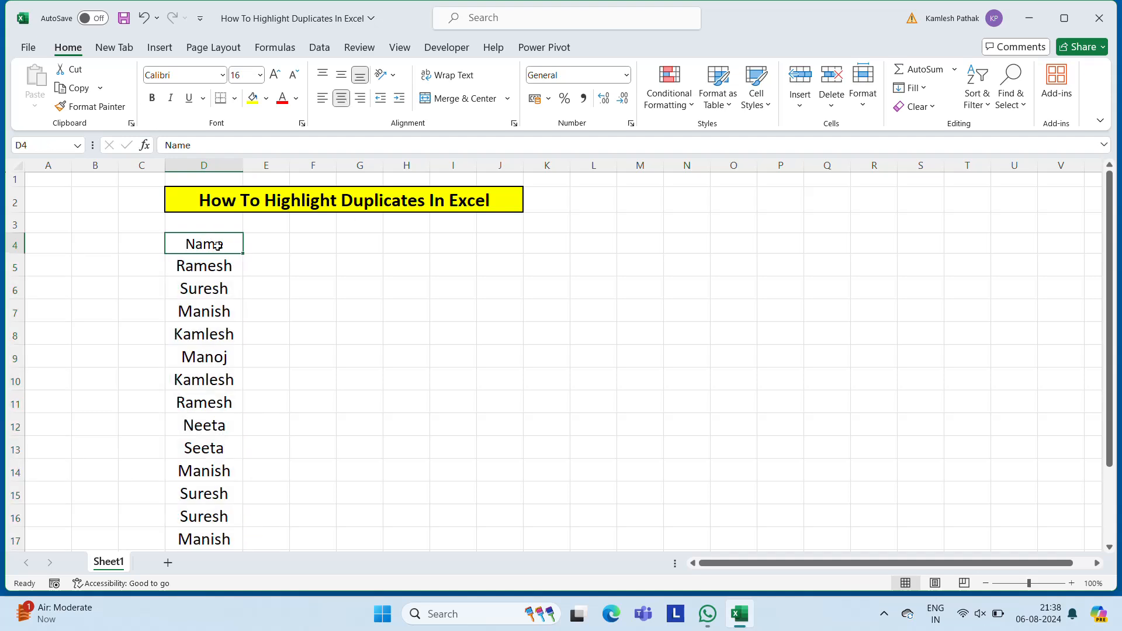
key(ctrl+b)
key(Down)
key(ctrl+shift+Down)
- Delete the empty row 3 between the title and the "Name" heading
click(217, 245)
key(Up)
key(shift+space)
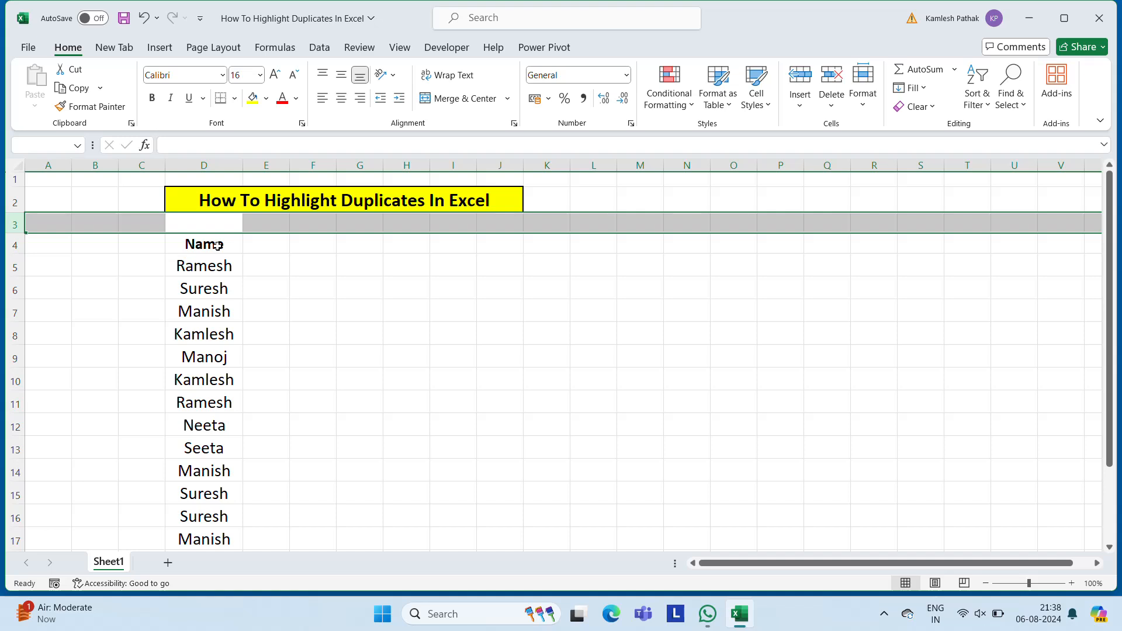
key(ctrl+minus)
click(279, 239)
key(Up)
key(Left)
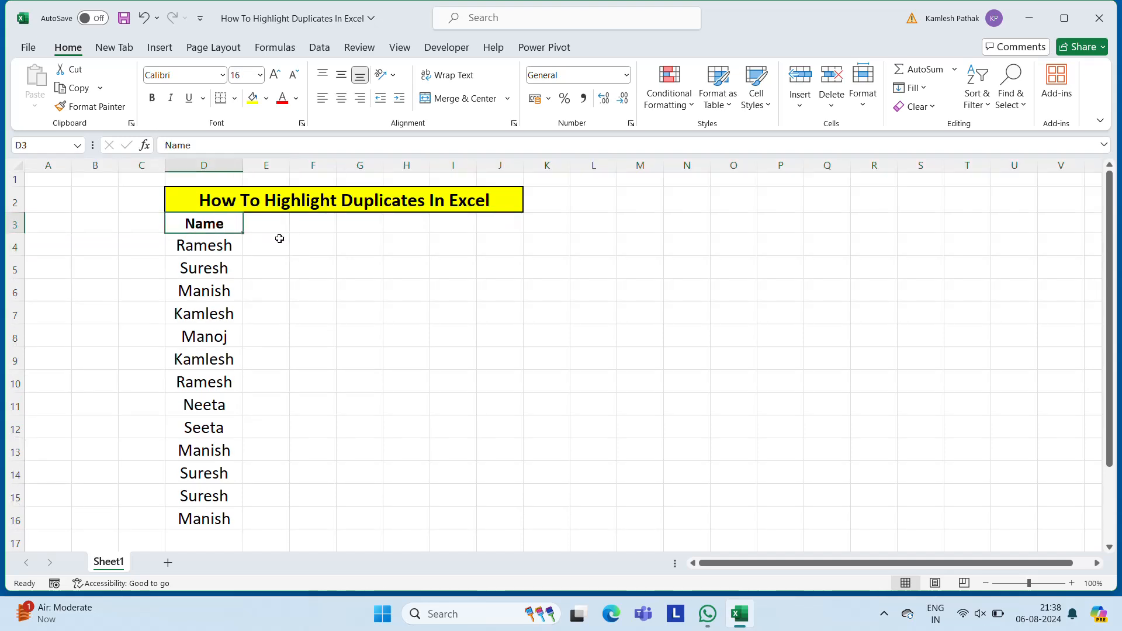
key(ctrl+shift+Down)
key(Down)
key(Up)
key(Down)
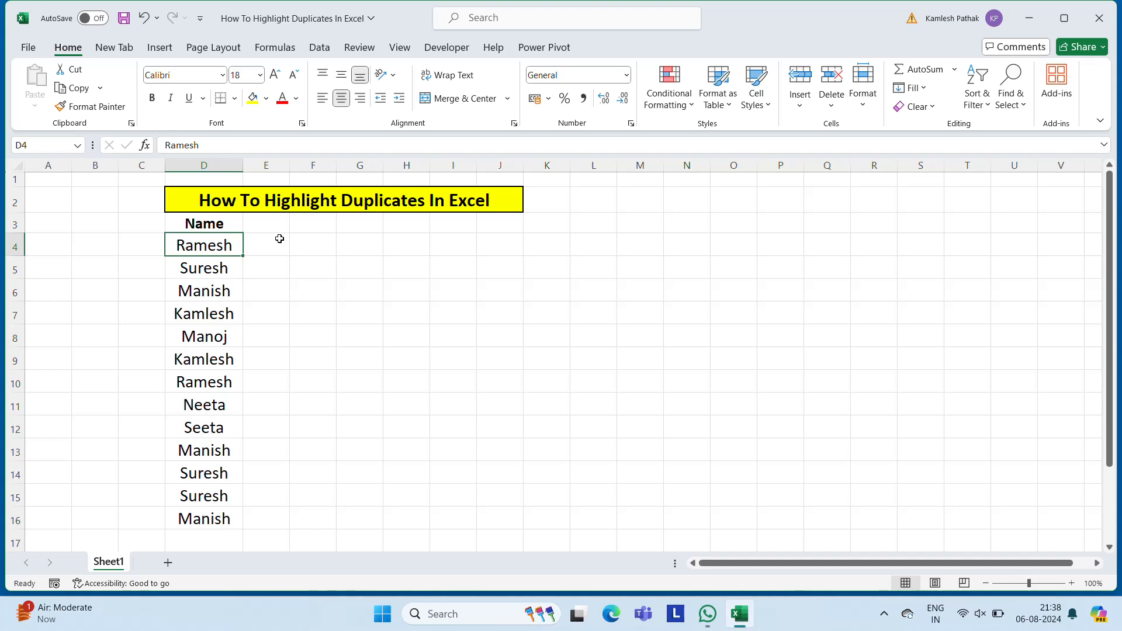
- Enter the formula =COUNTIF(D4:D16,D4) in cell G4 to count occurrences of the first name
click(362, 245)
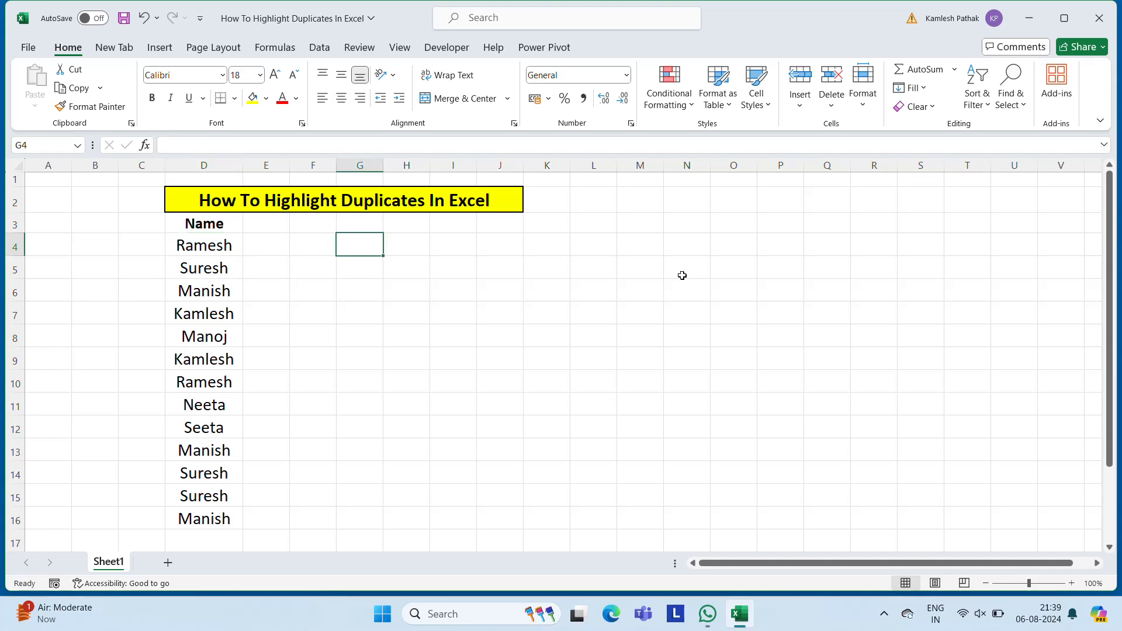
text(=coun)
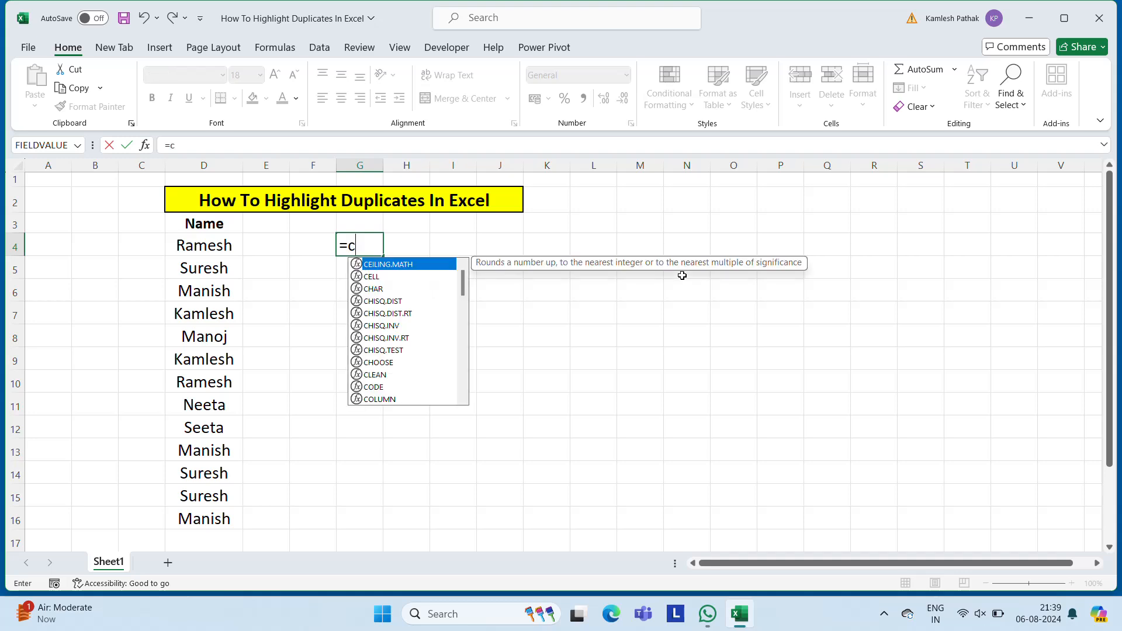
key(Down)
key(Down)
key(Down)
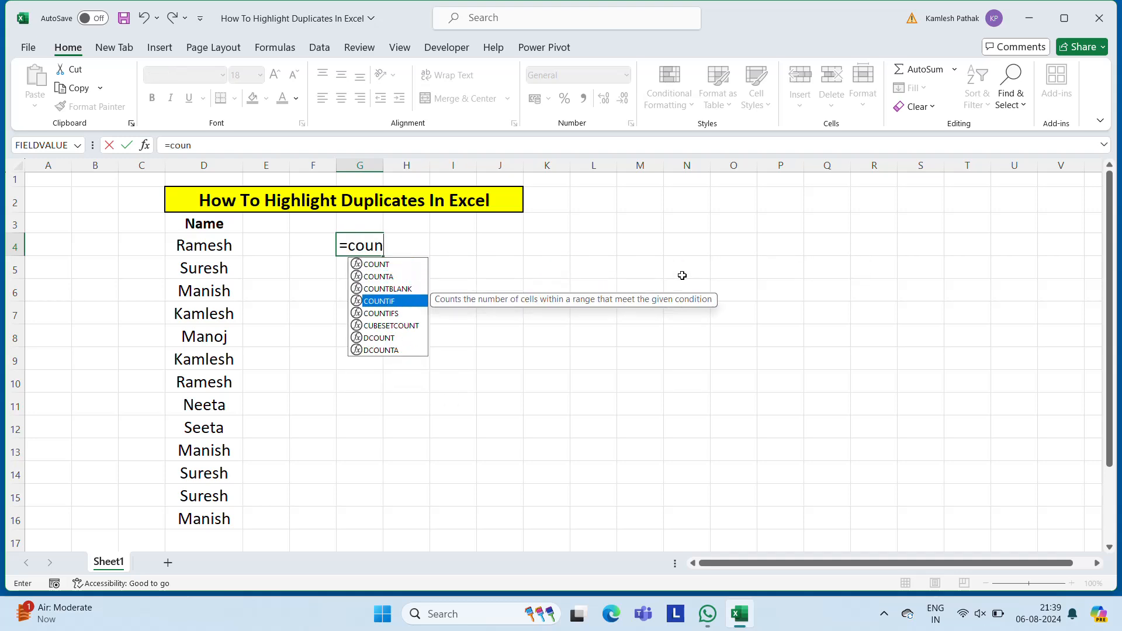
key(Tab)
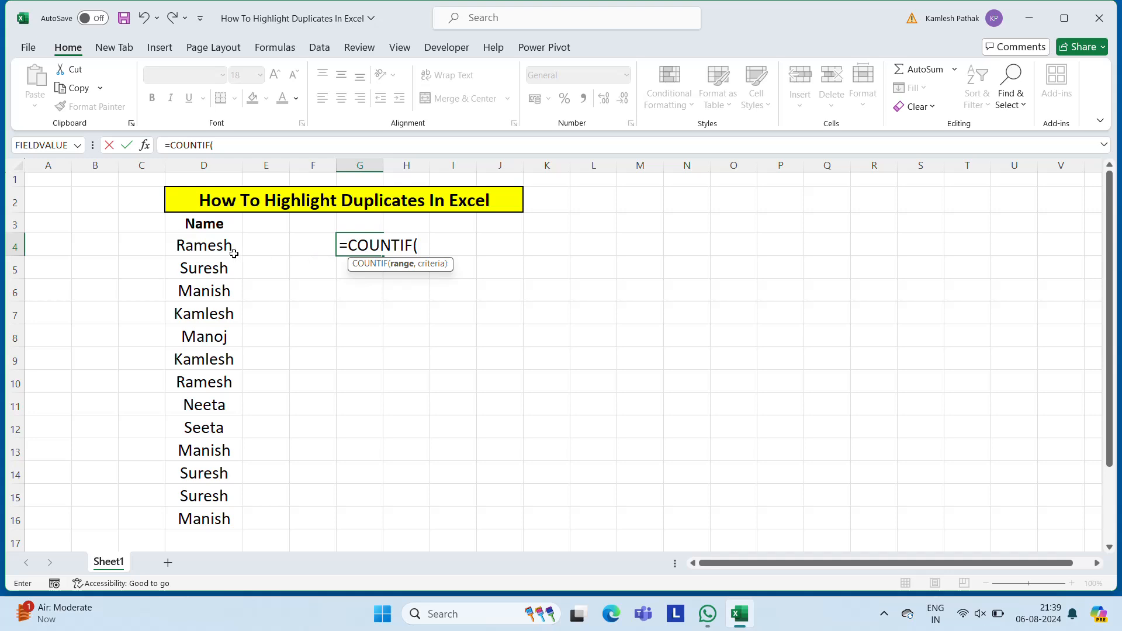
click(215, 247)
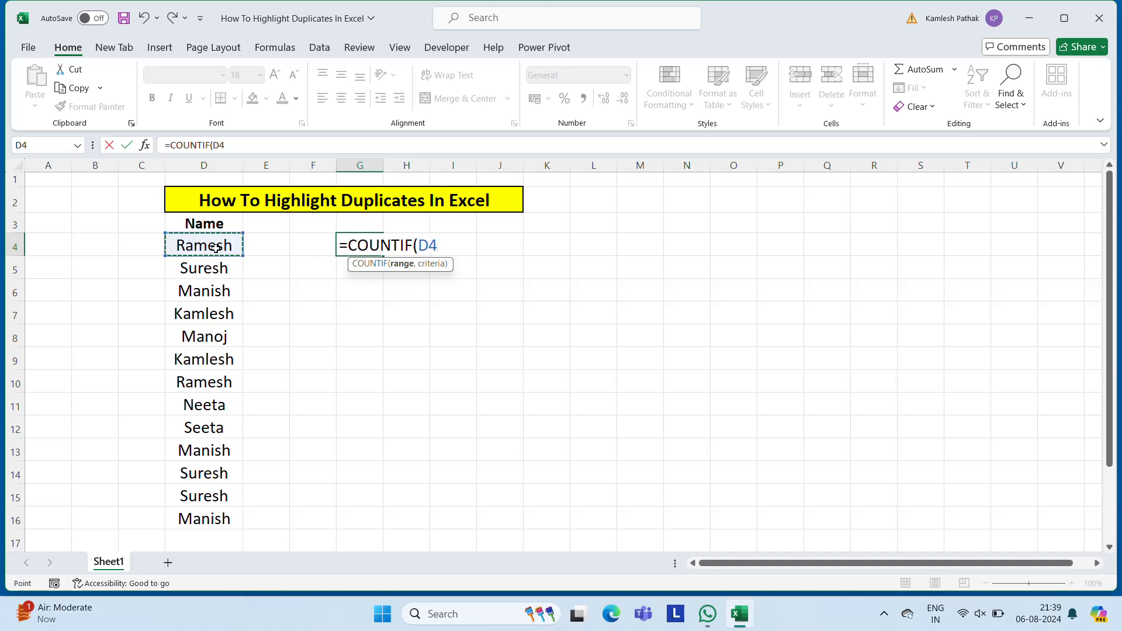
key(ctrl+shift+Down)
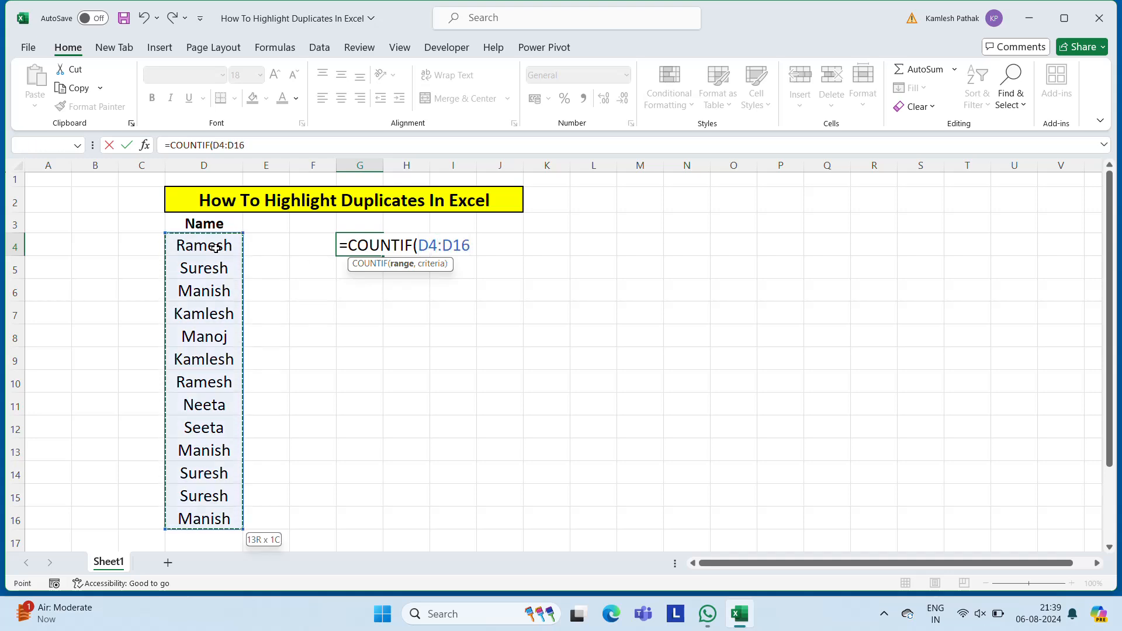
text(,)
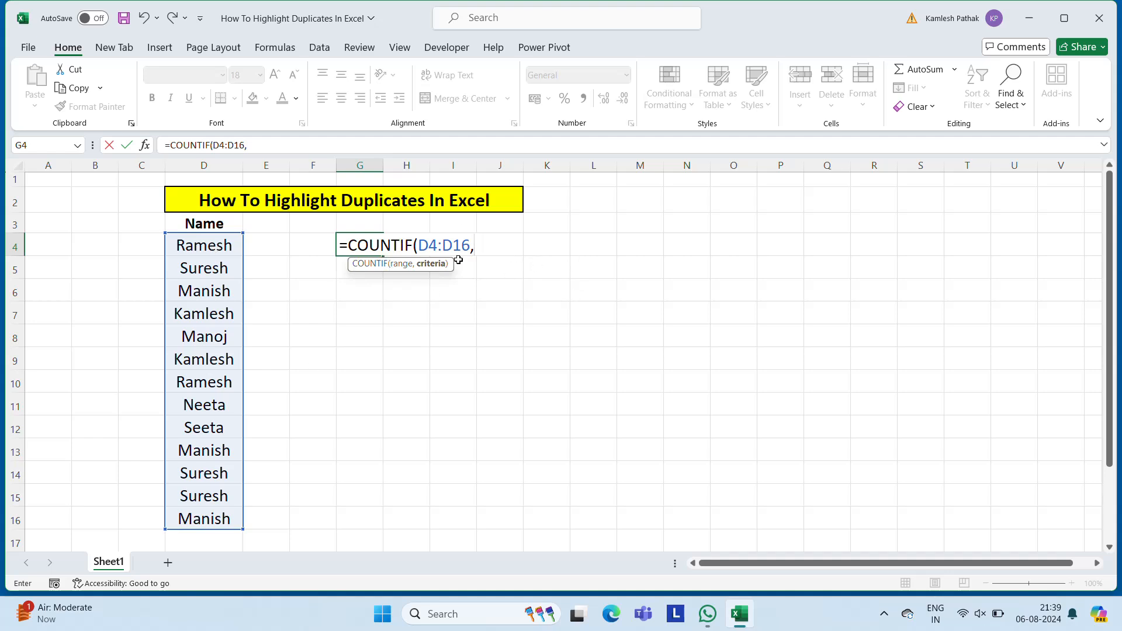
click(215, 247)
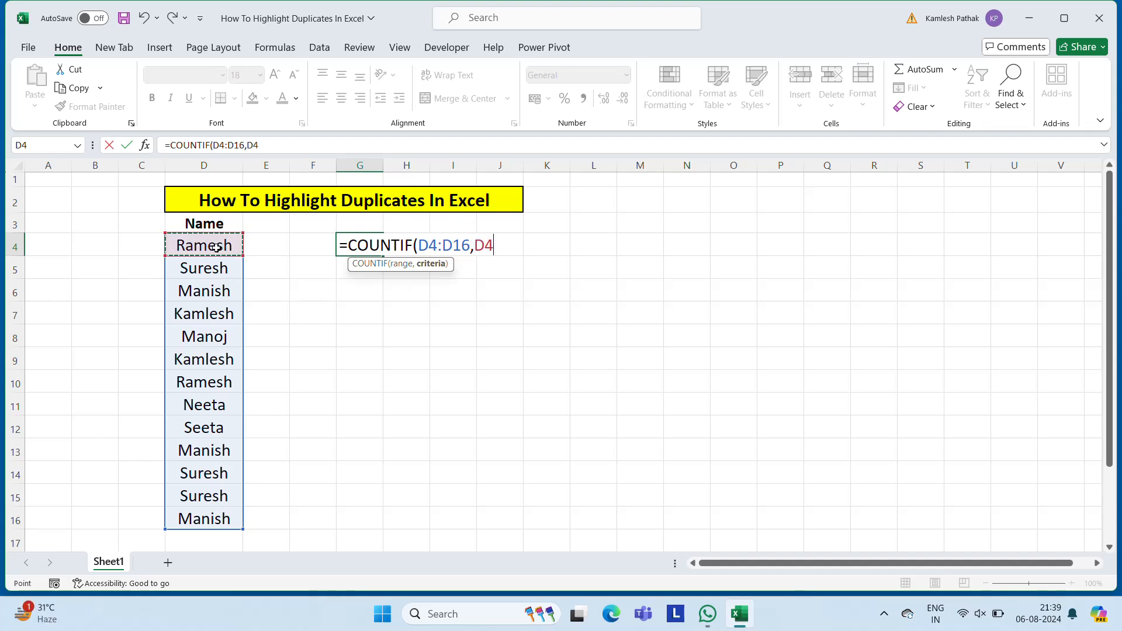
key(Return)
key(Up)
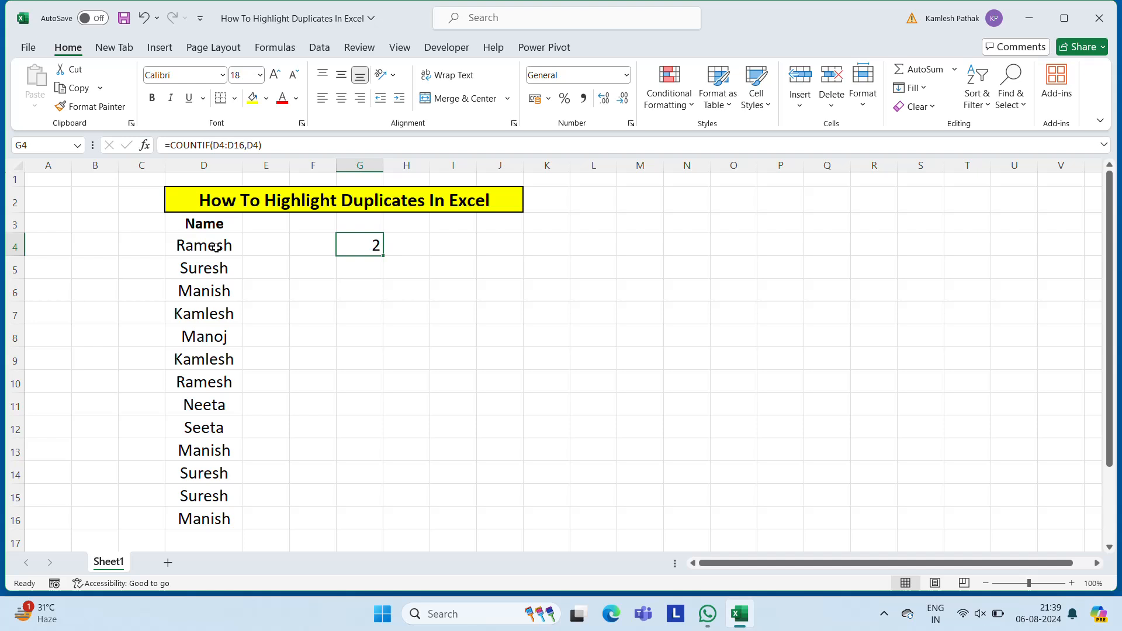
- Make the range in G4's formula absolute so it reads =COUNTIF($D$4:$D$16,D4)
key(F2)
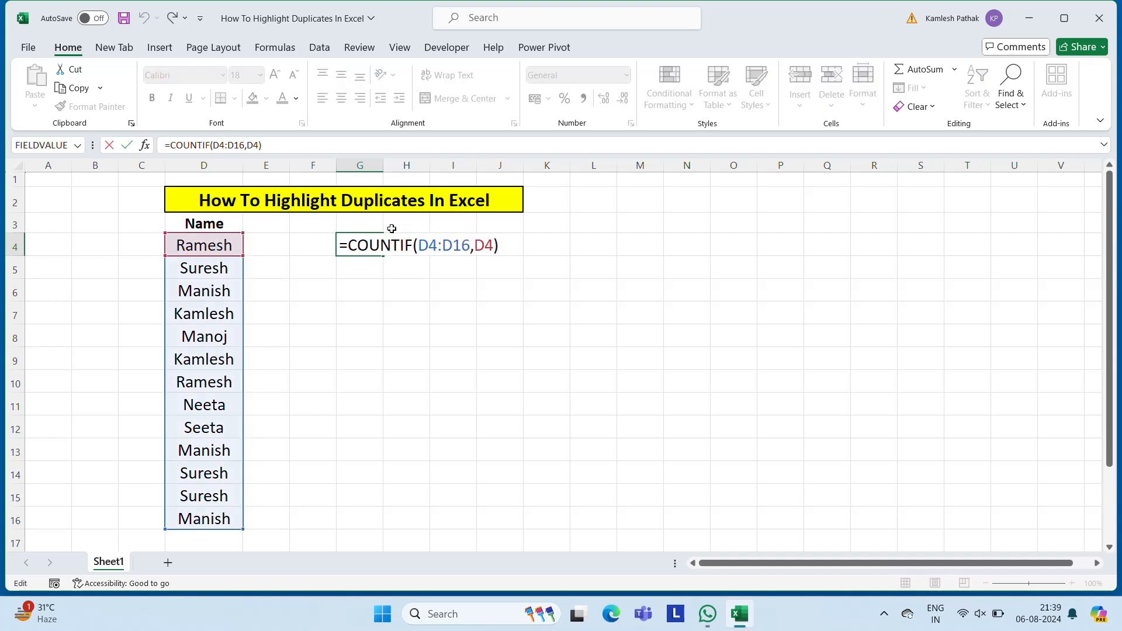
click(420, 248)
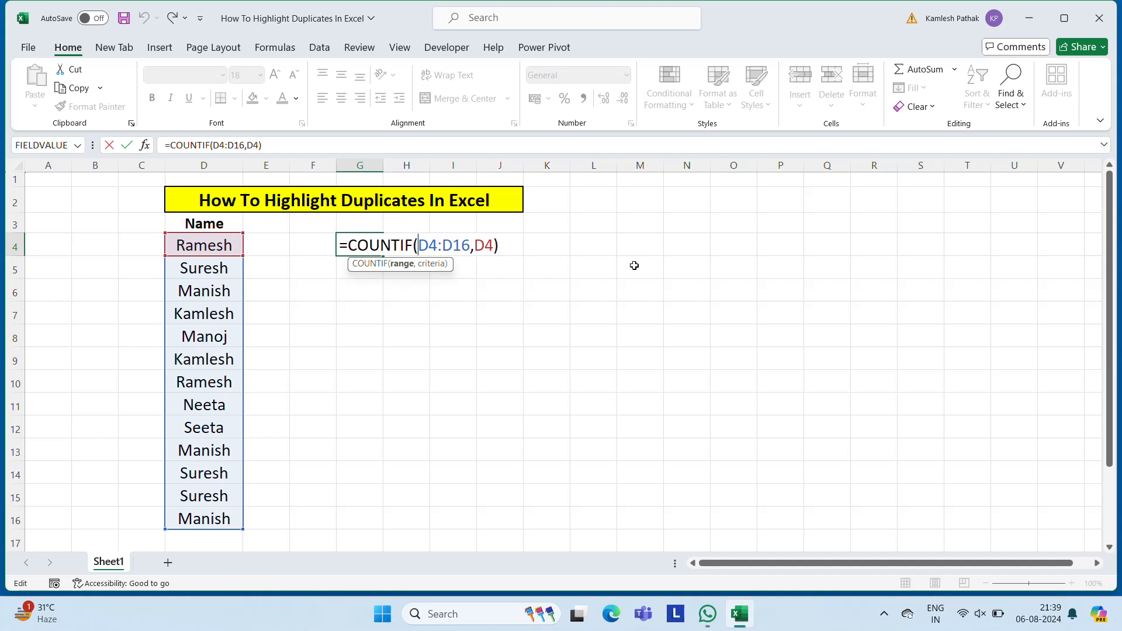
text($)
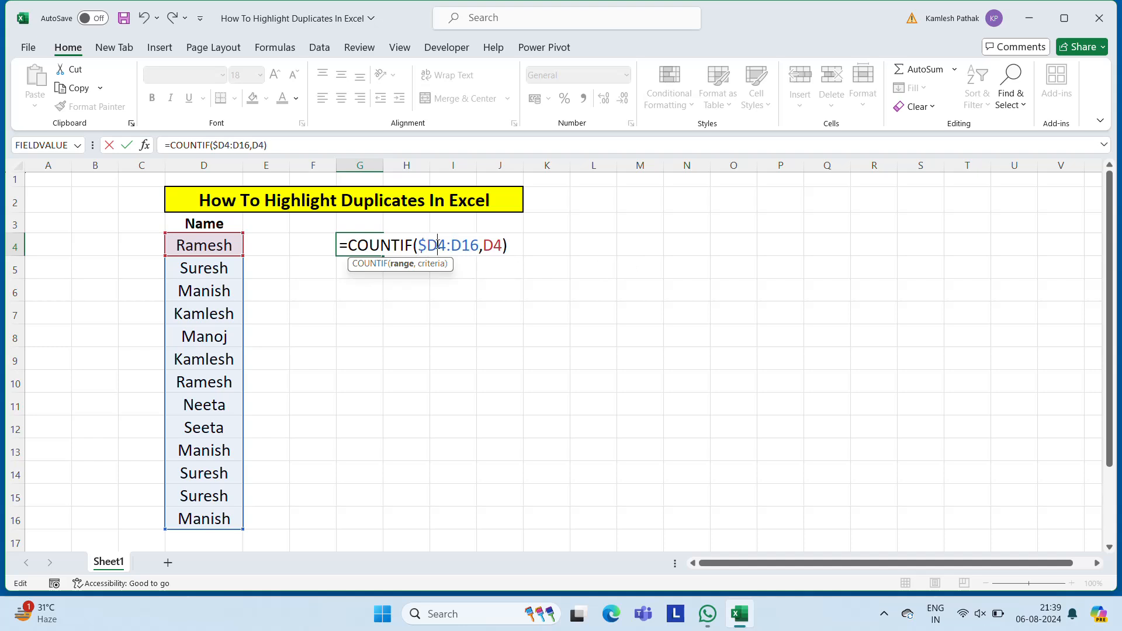
text($D)
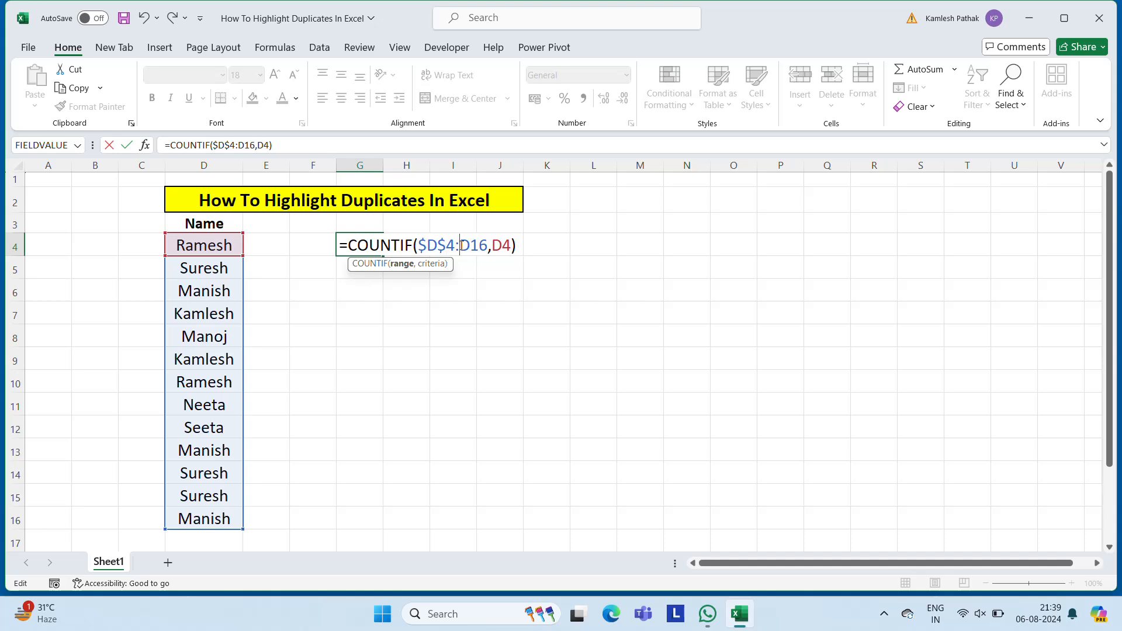
text($4:)
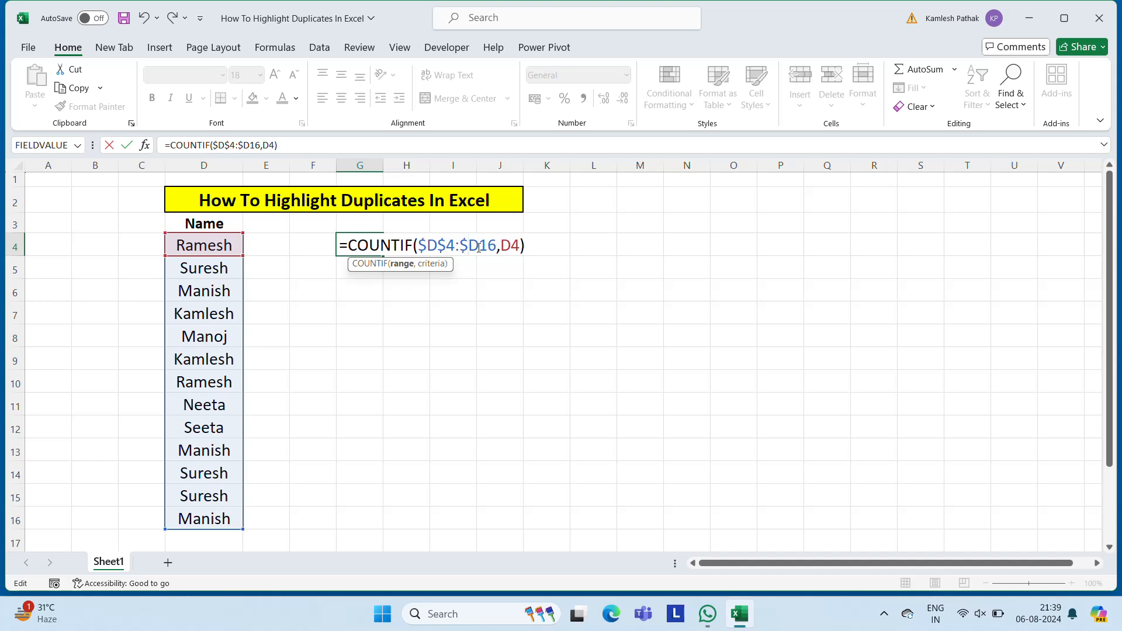
text($)
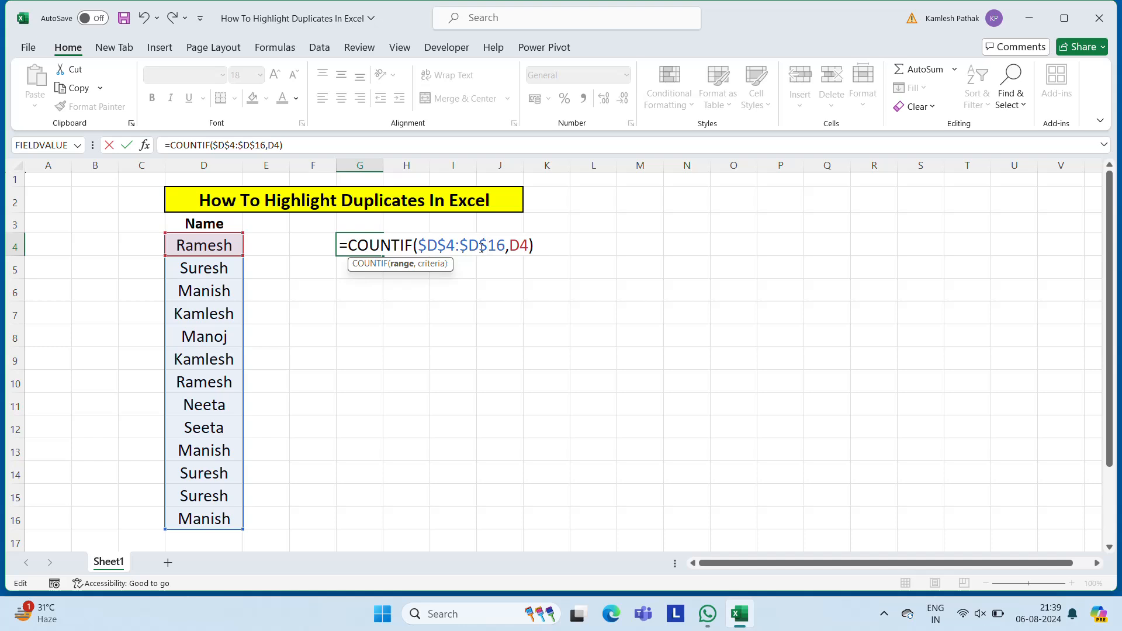
key(Return)
- Copy G4's COUNTIF formula down to G16 and center-align the counts in G4:G16
key(Up)
key(ctrl+c)
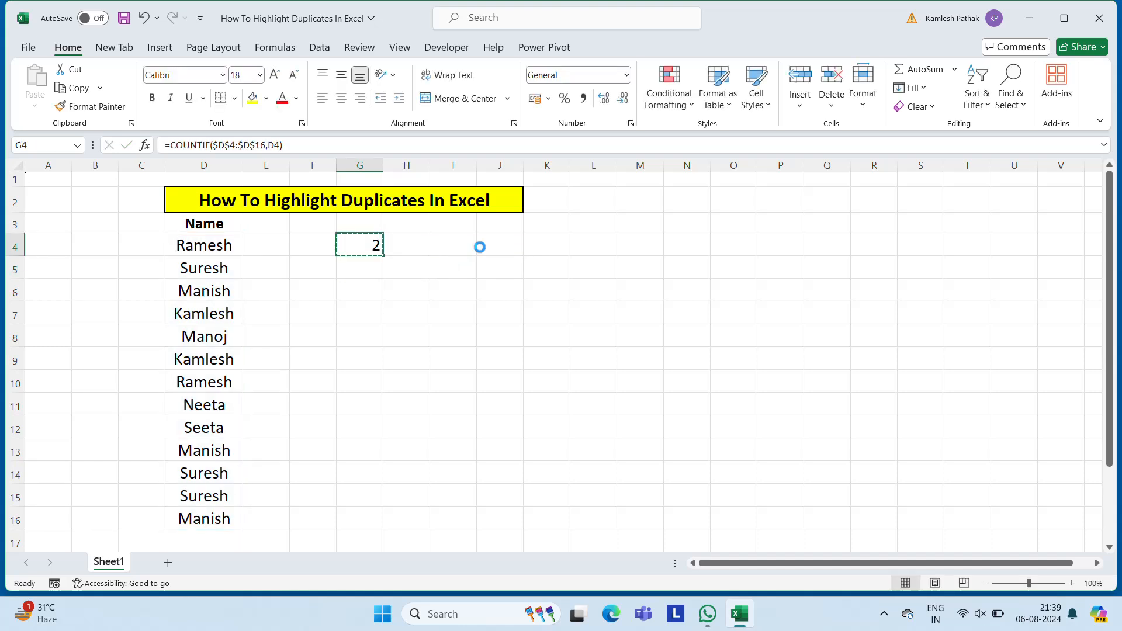
key(Left)
key(Left)
key(Left)
key(ctrl+Down)
key(Right)
key(Right)
key(Right)
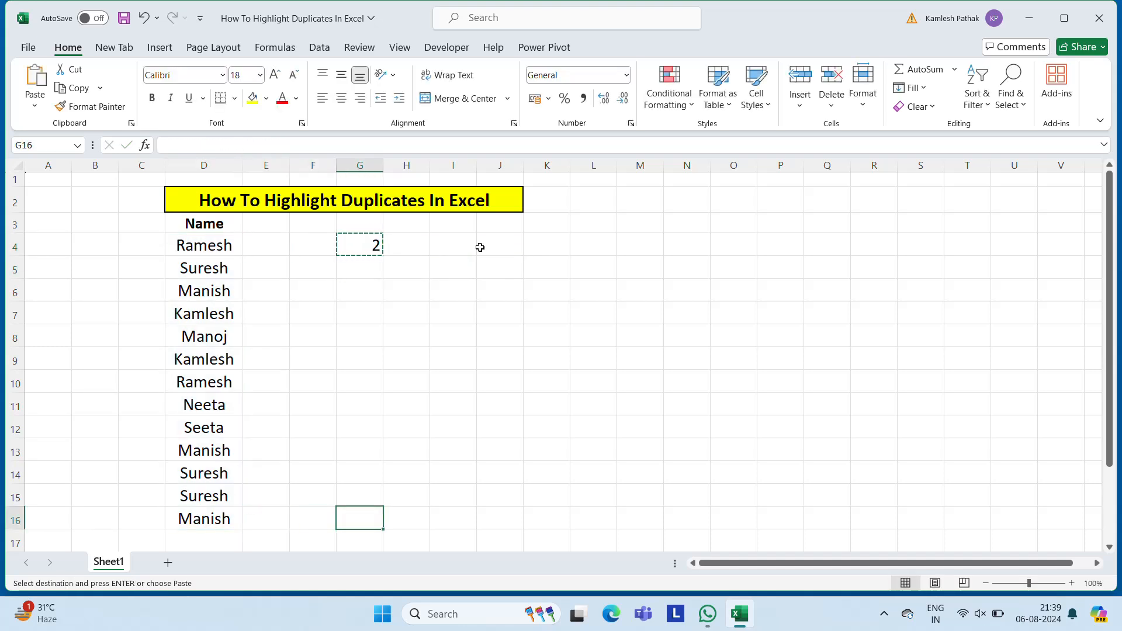
key(ctrl+shift+Up)
key(ctrl+v)
key(Escape)
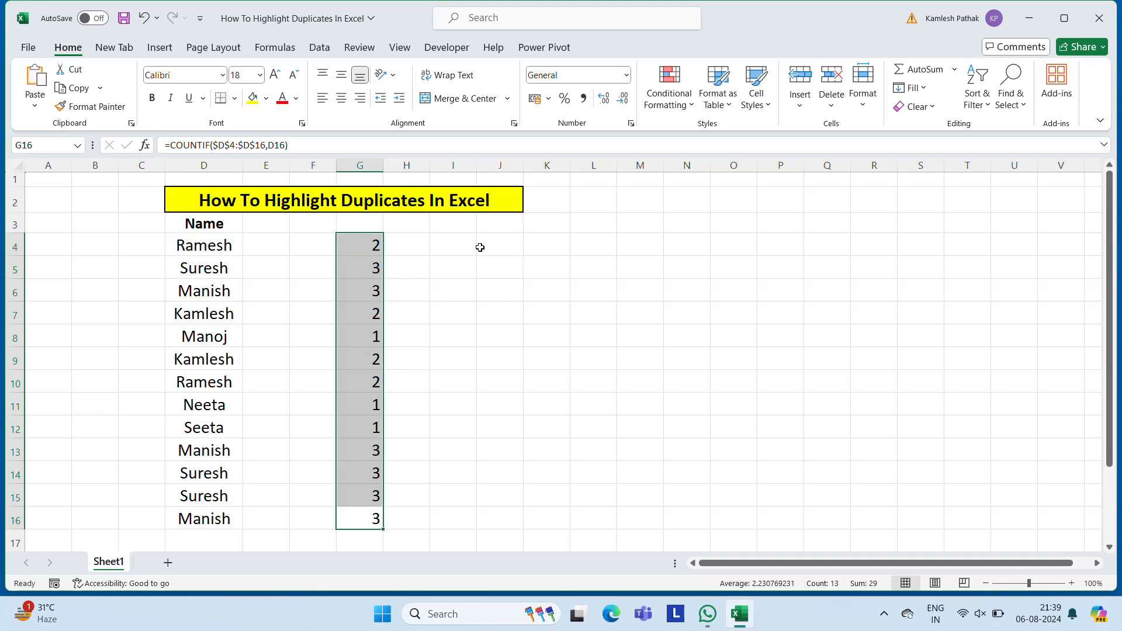
click(341, 100)
key(Return)
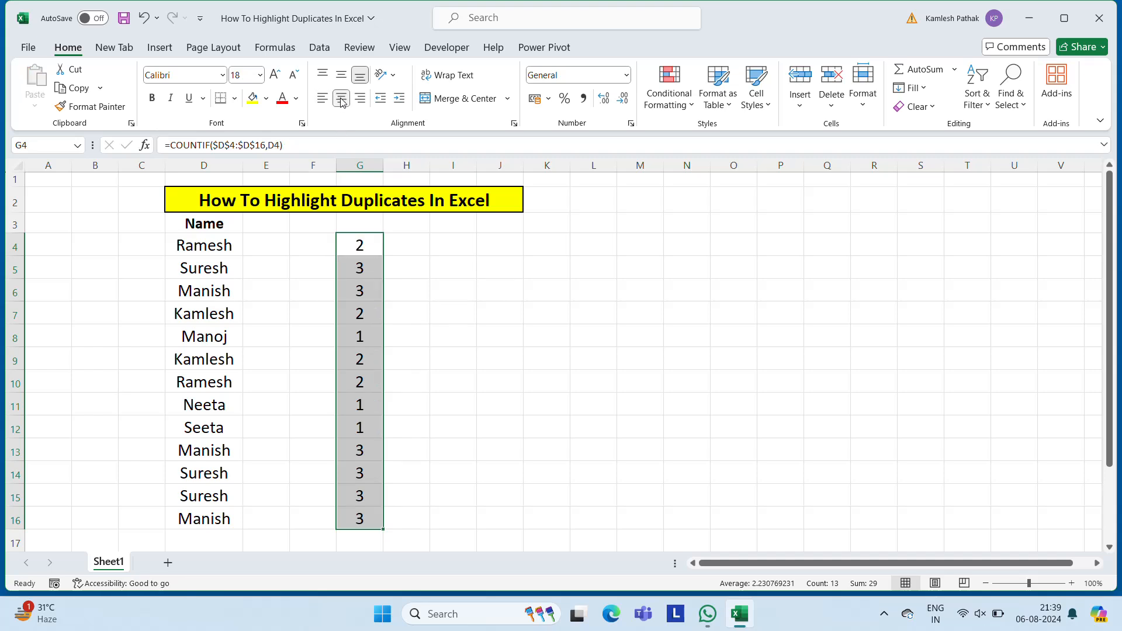
- Examine the COUNTIF results for repeated and single names in G4, G5, G8 and G11
click(363, 246)
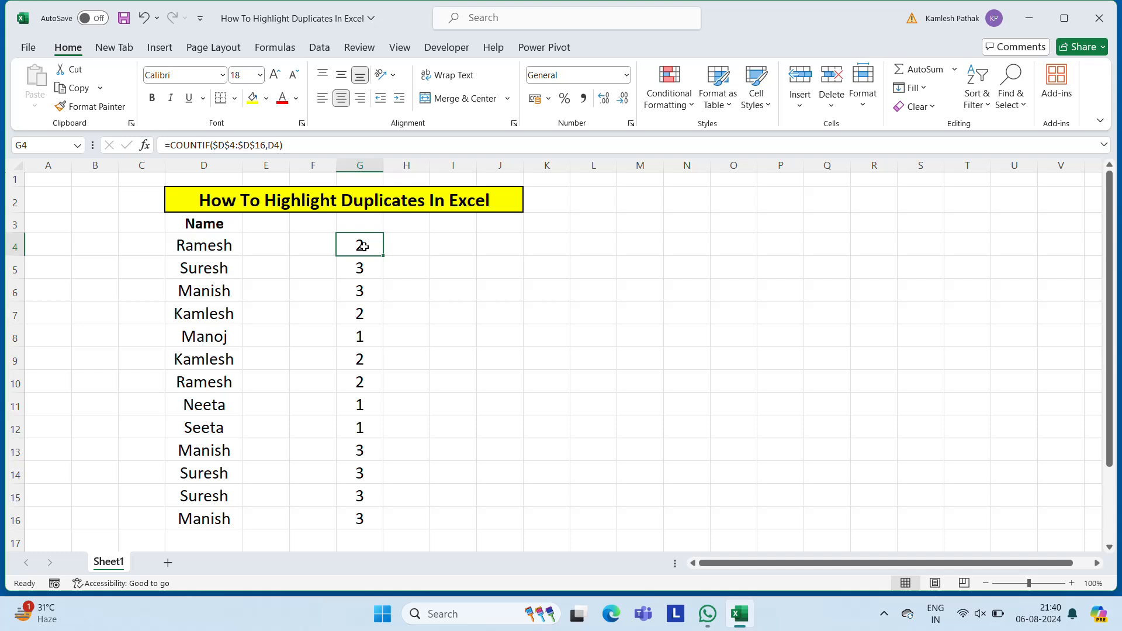
key(Down)
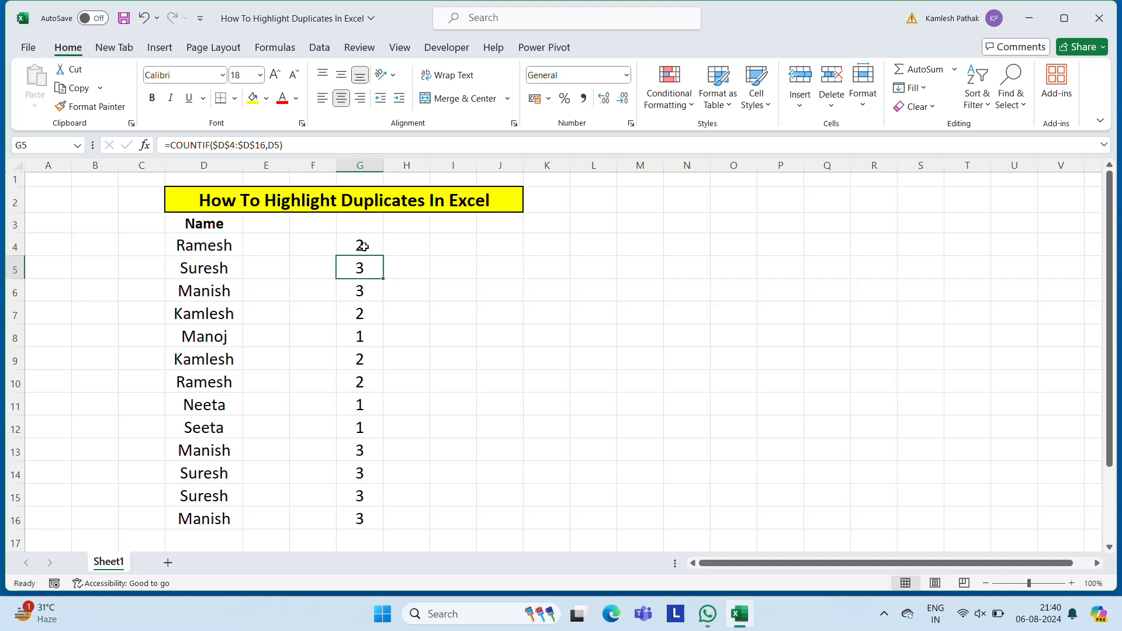
click(363, 247)
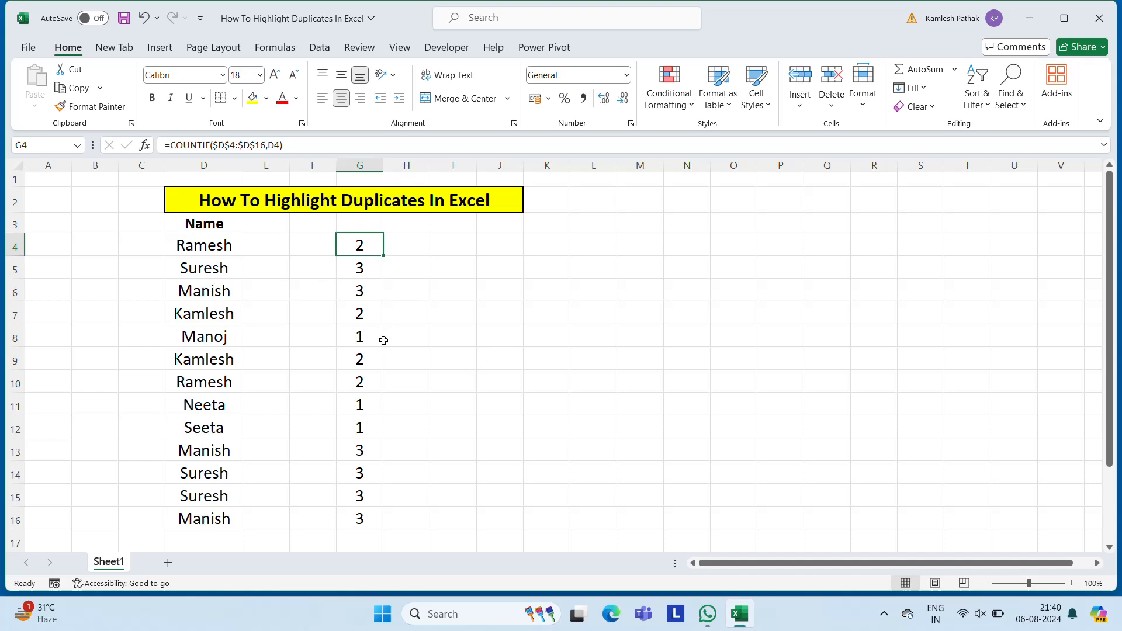
click(342, 340)
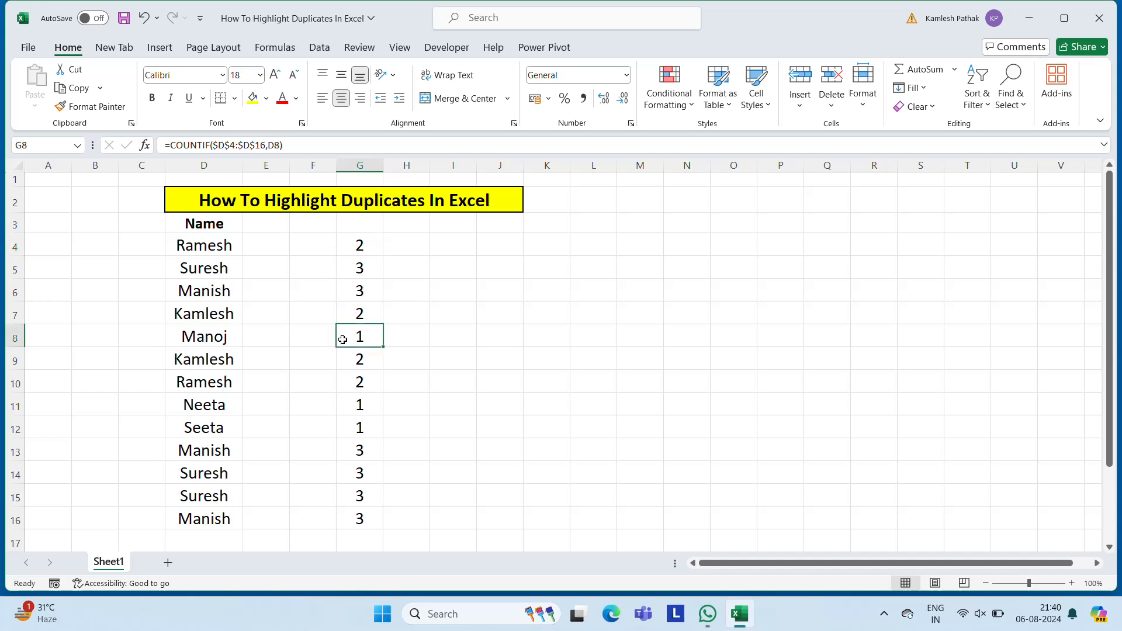
click(362, 412)
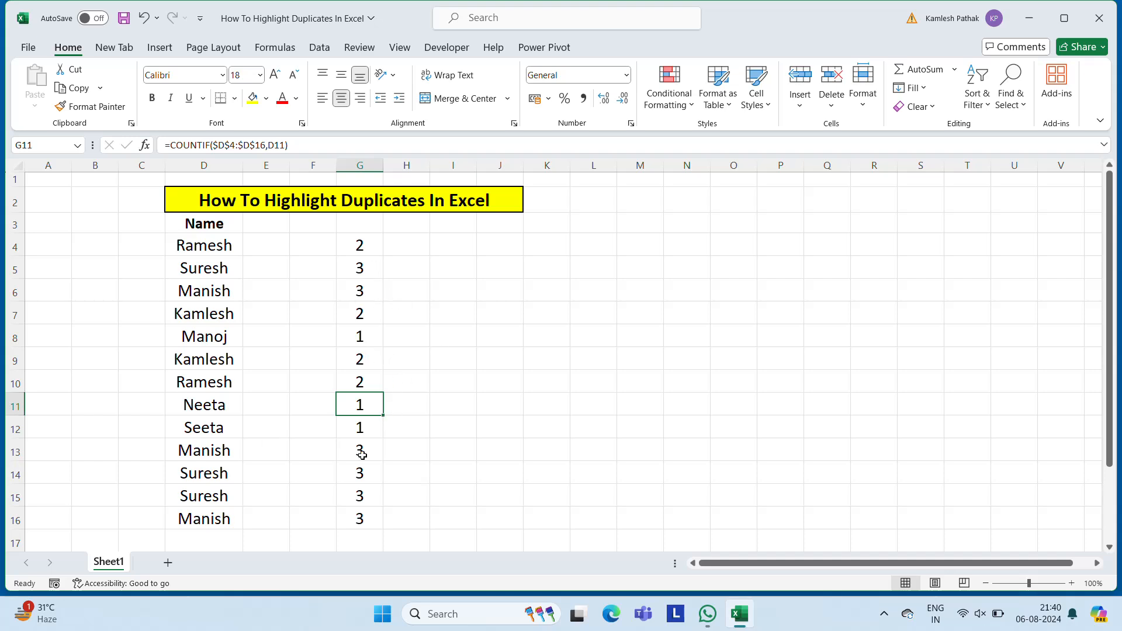
- Enter "G" as the heading in cell G3 above the counts
click(370, 251)
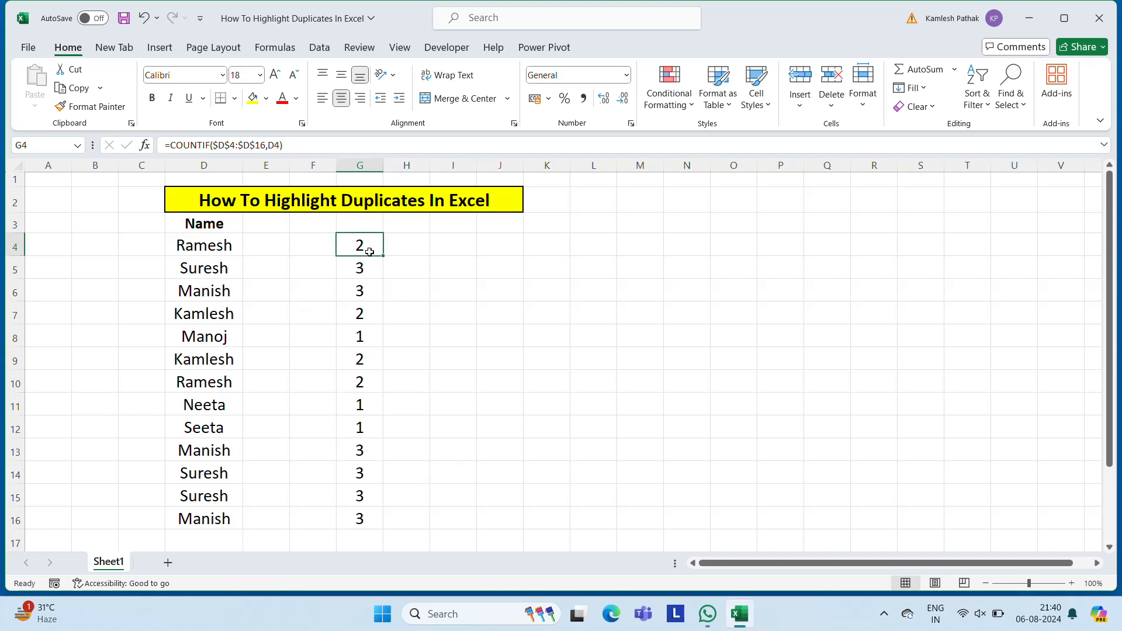
key(Up)
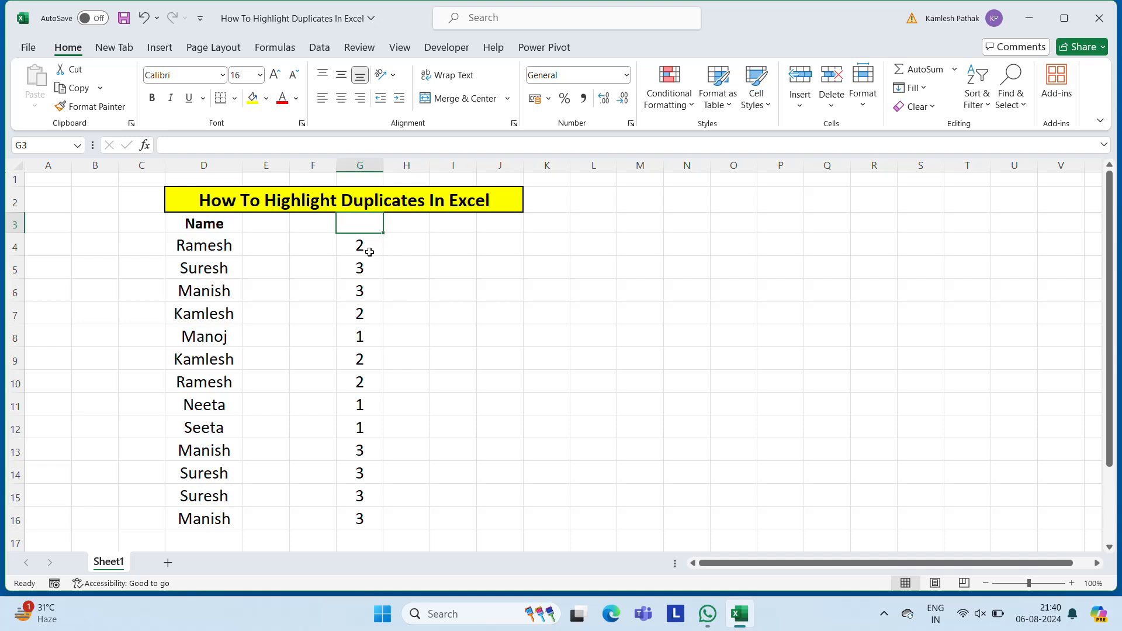
text(G)
key(Left)
key(Left)
key(Left)
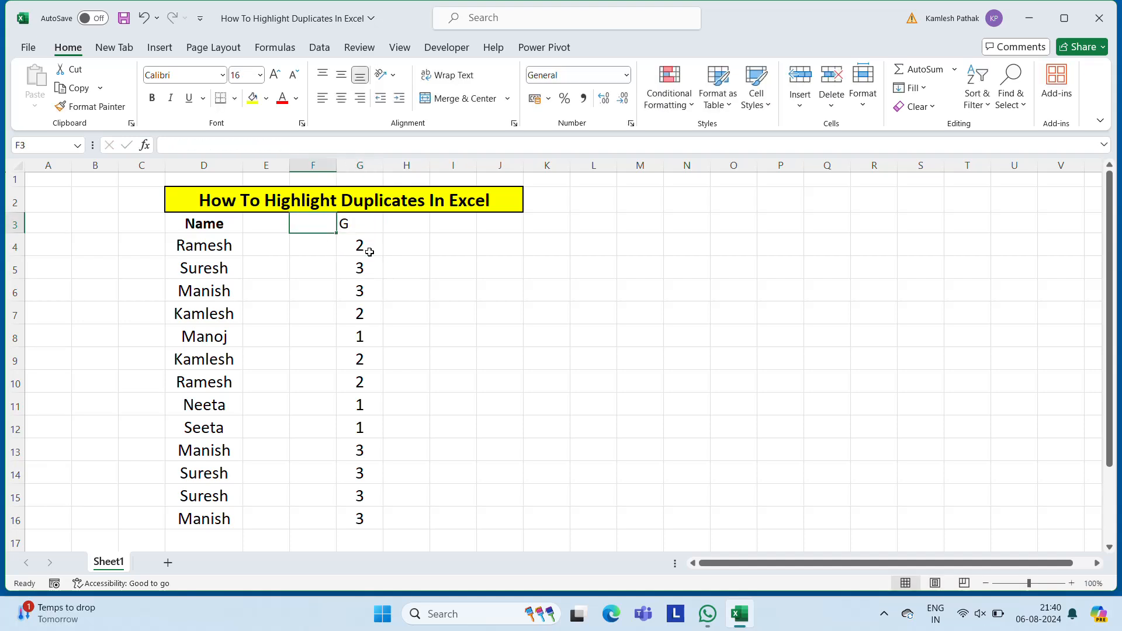
- Delete the empty columns E and F between the names and the counts
click(266, 166)
shift+click(311, 166)
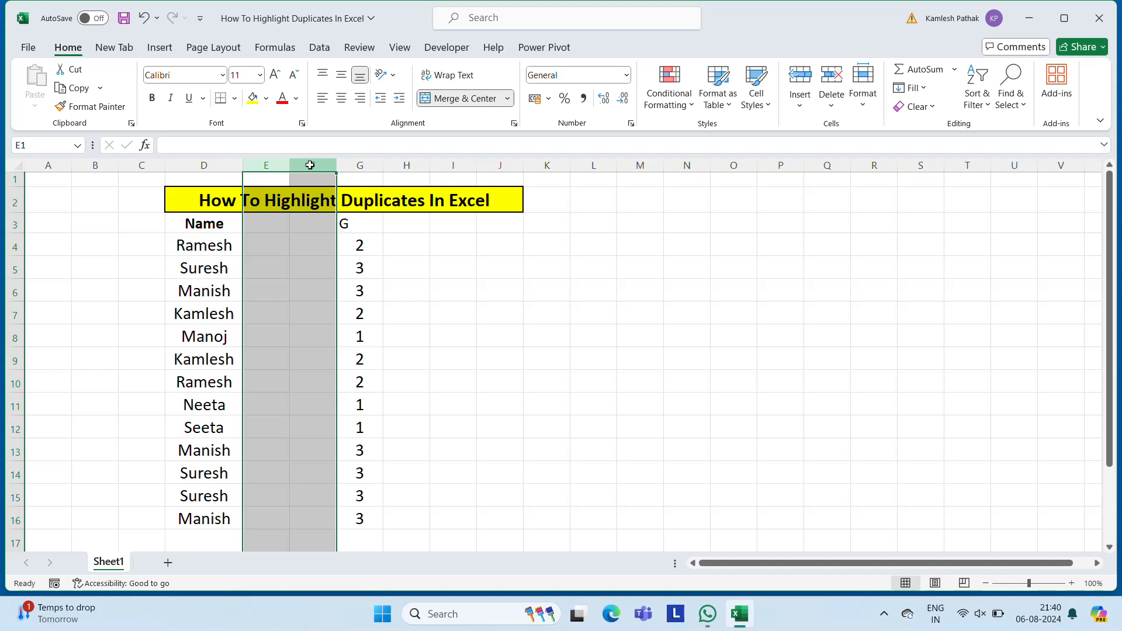
right_click(271, 344)
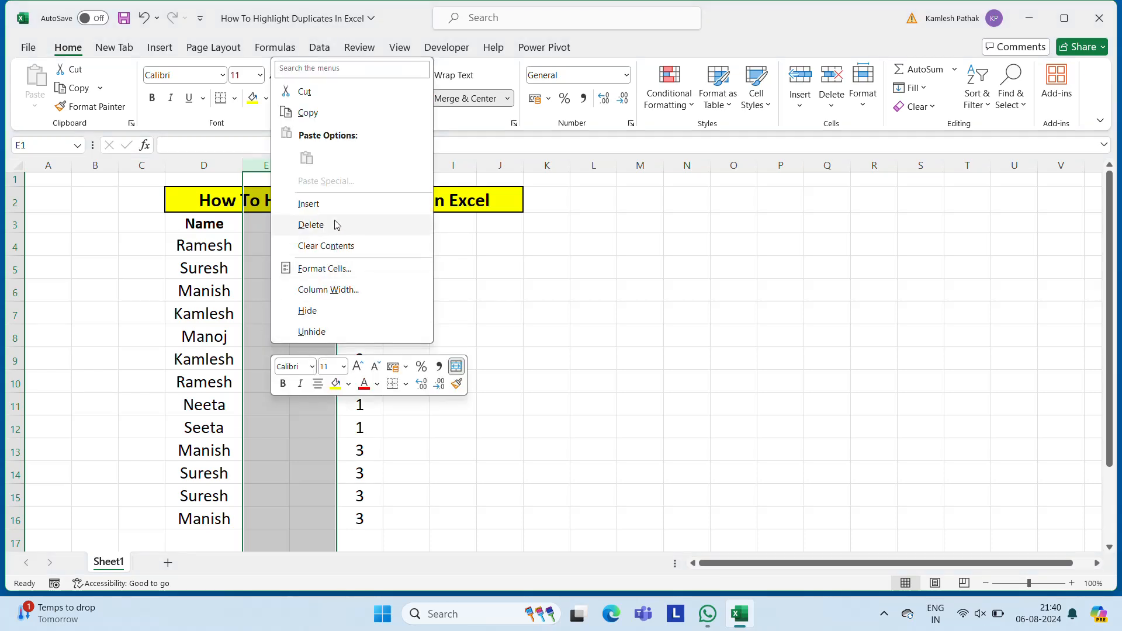
click(310, 224)
- Add filter controls to the header cells D3:E3 above the names and counts
click(215, 226)
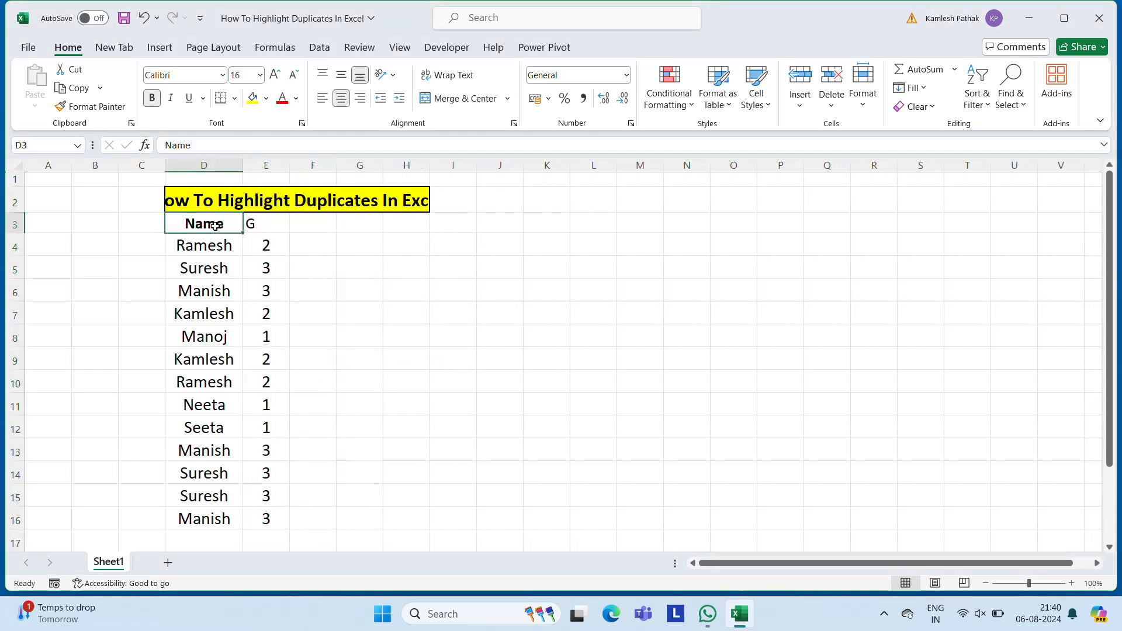
key(shift+Right)
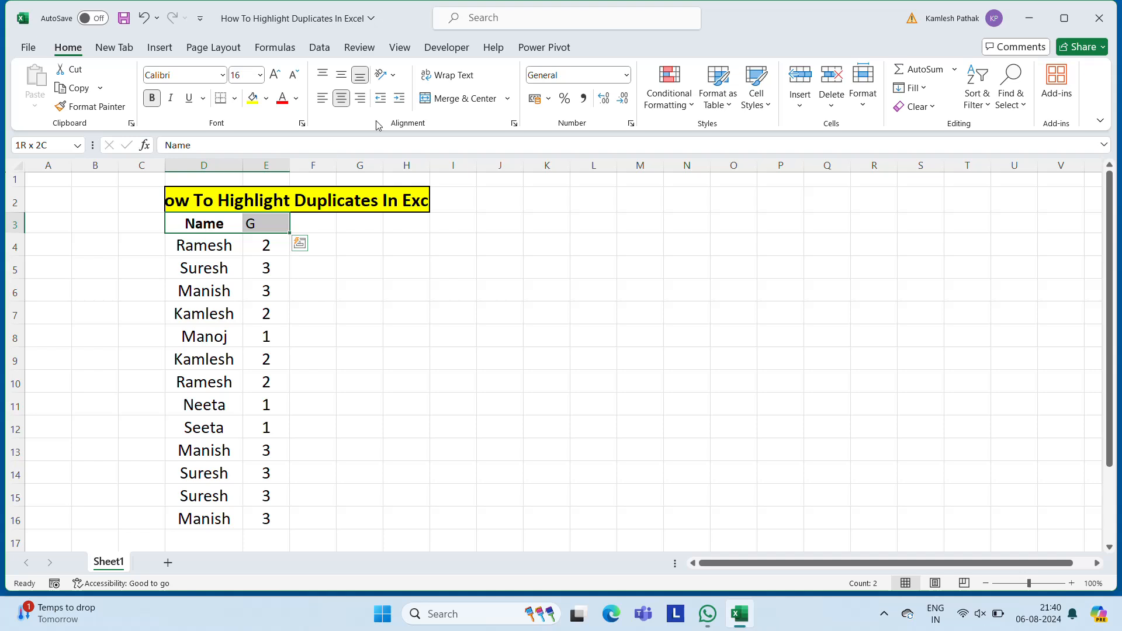
click(319, 48)
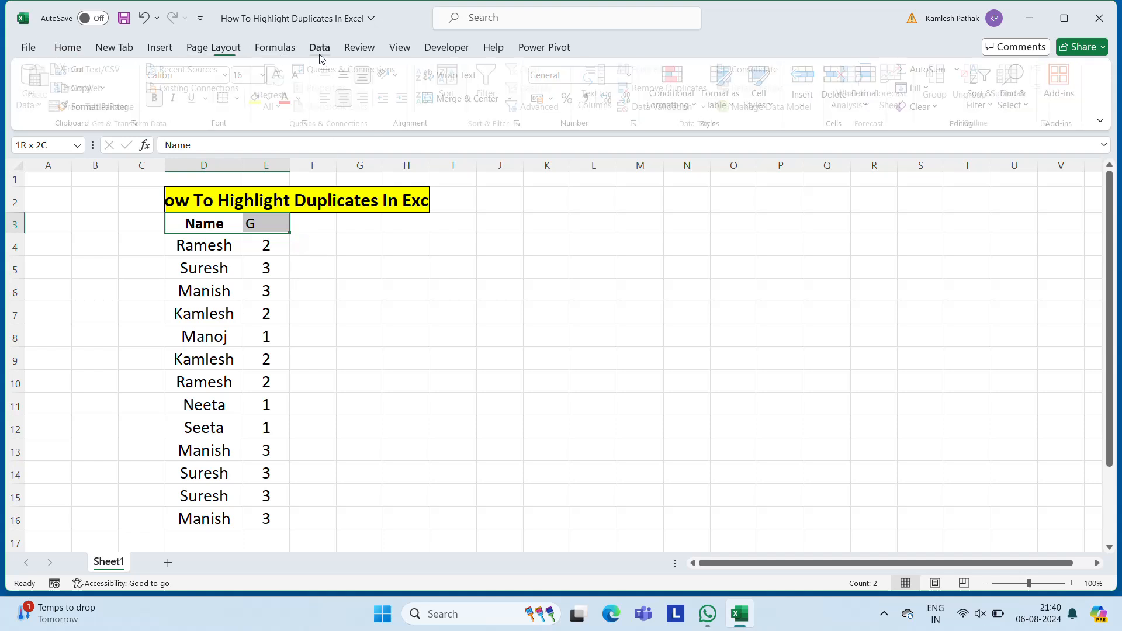
click(490, 99)
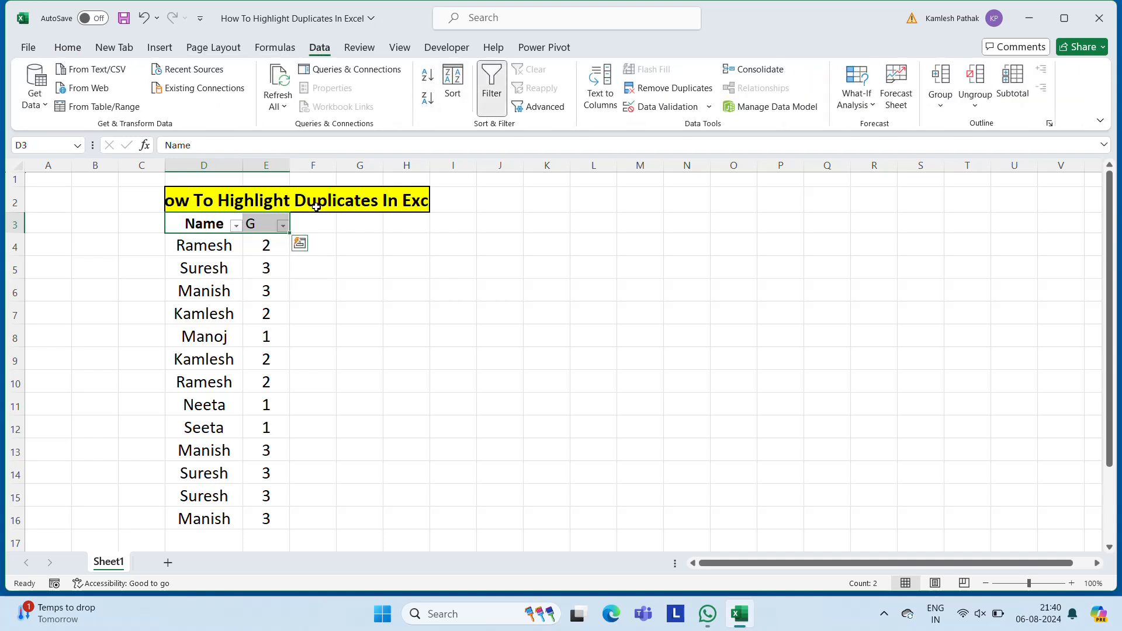
- Filter the G column to show only rows with a count of 1
click(283, 225)
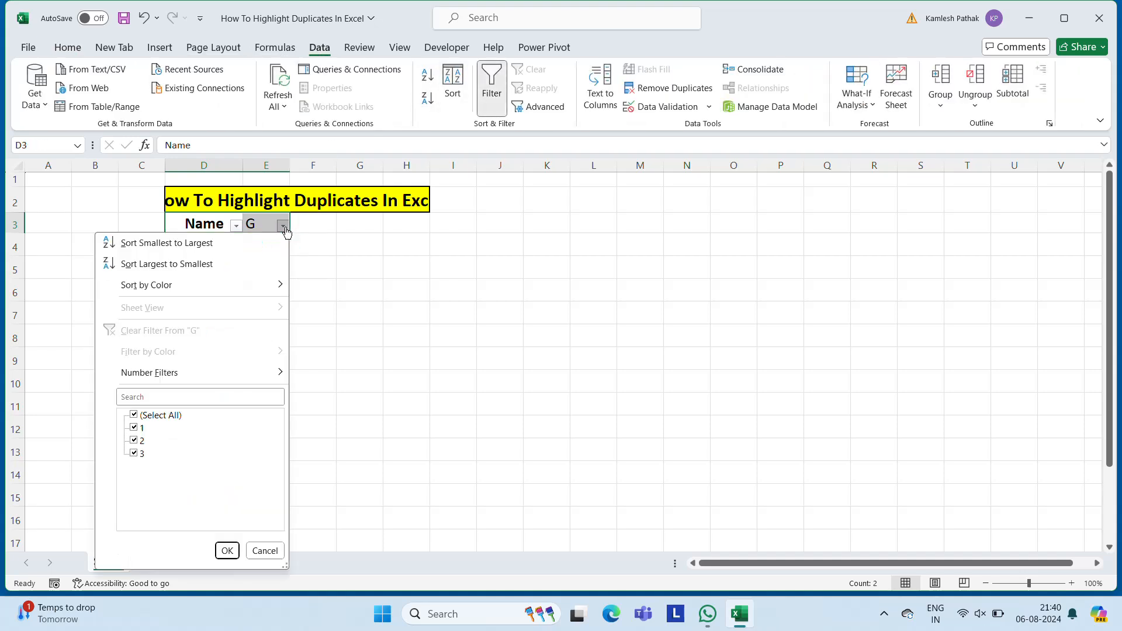
click(131, 416)
click(134, 416)
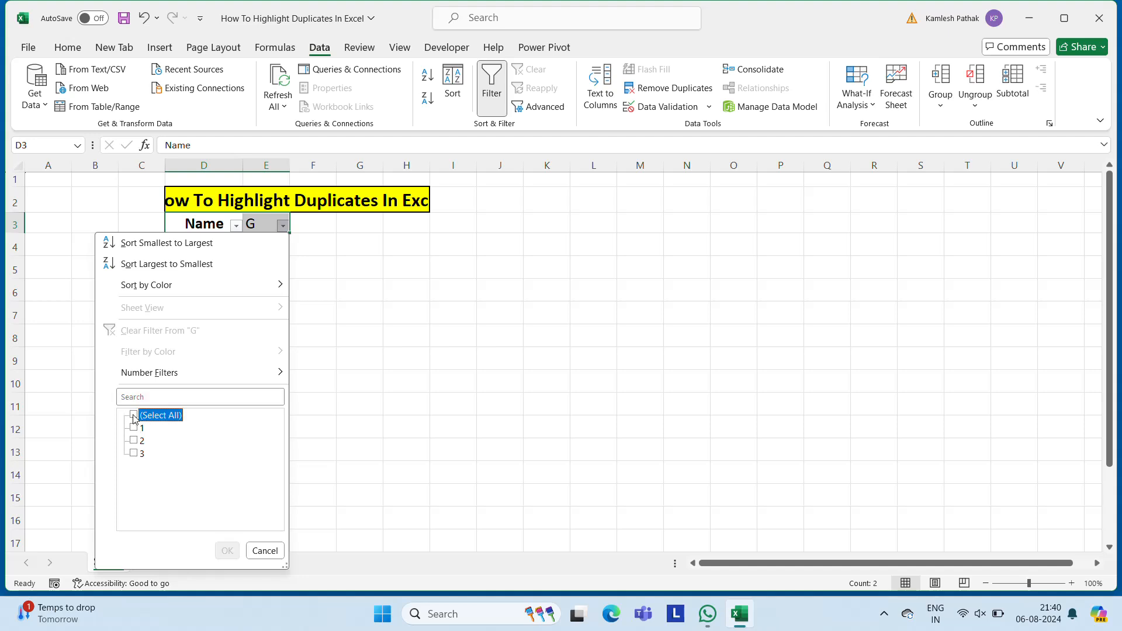
click(134, 429)
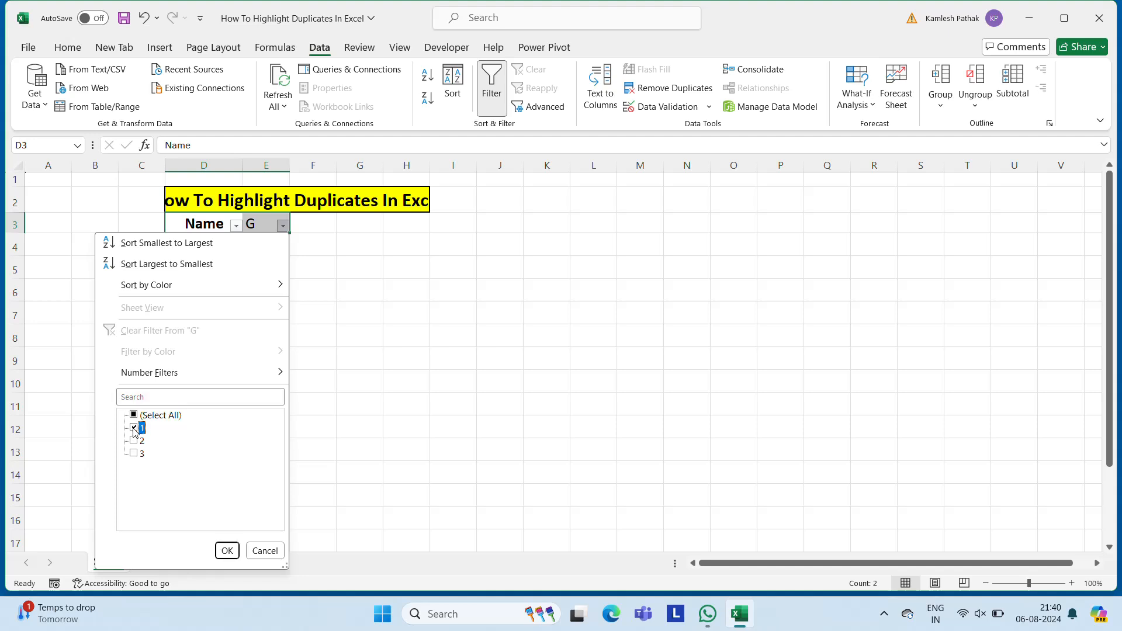
click(220, 549)
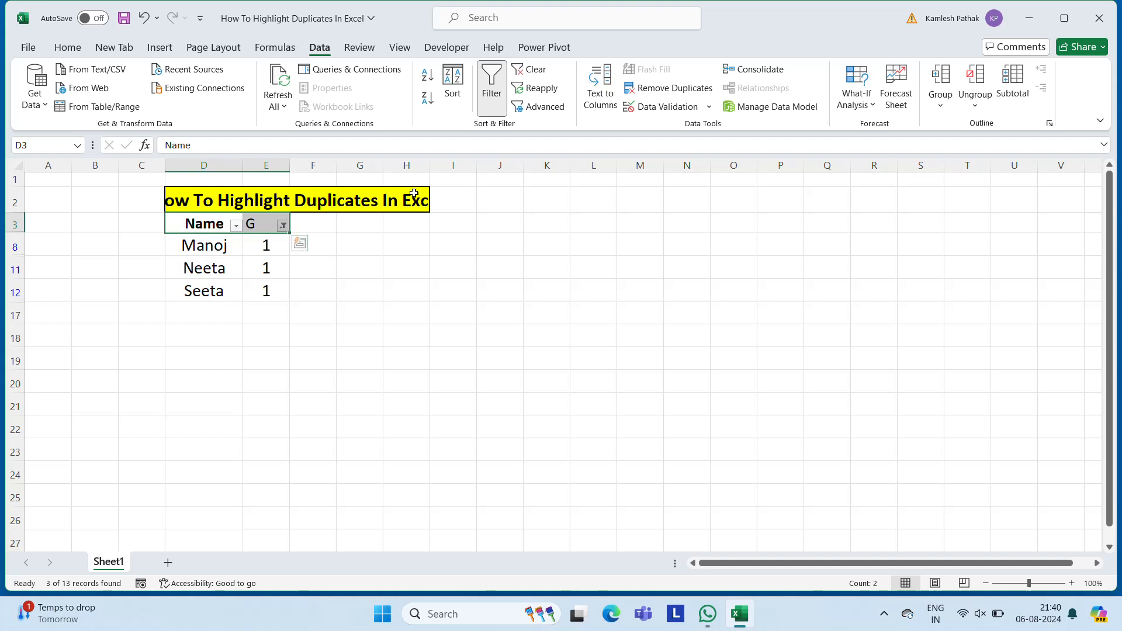
- Change the G column filter to show only rows with a count of 2
click(283, 226)
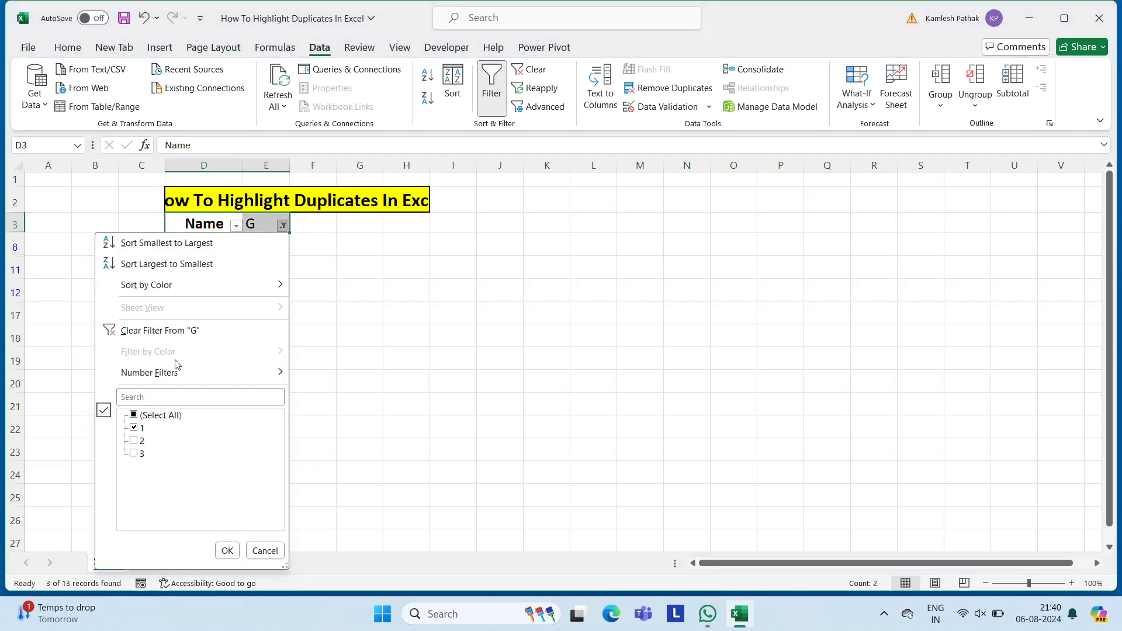
click(140, 416)
click(136, 416)
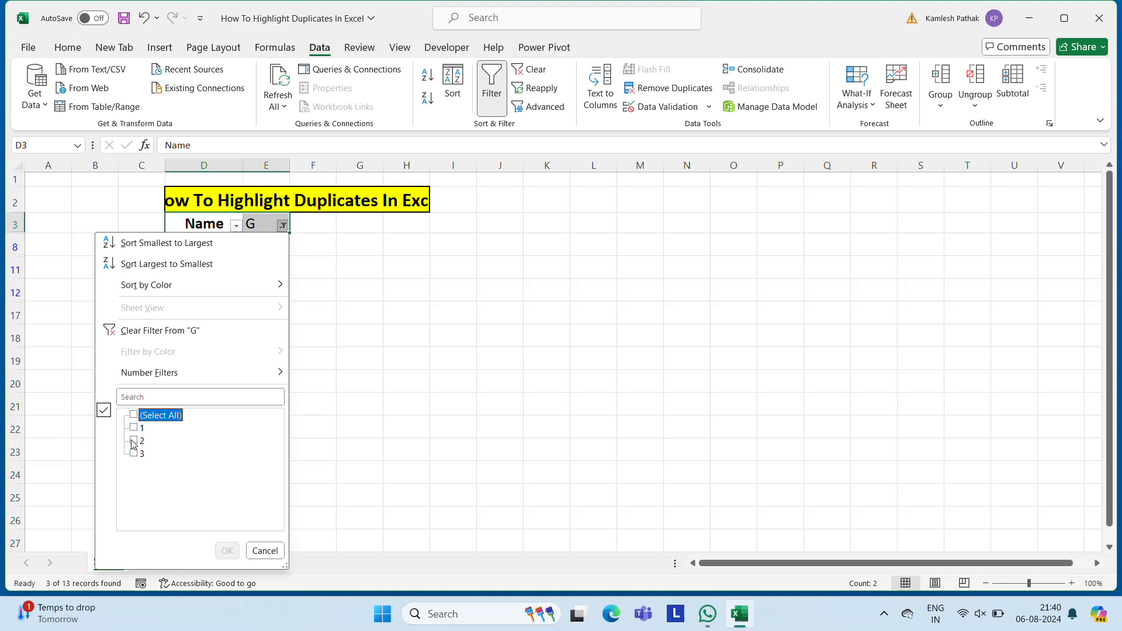
click(134, 441)
click(226, 550)
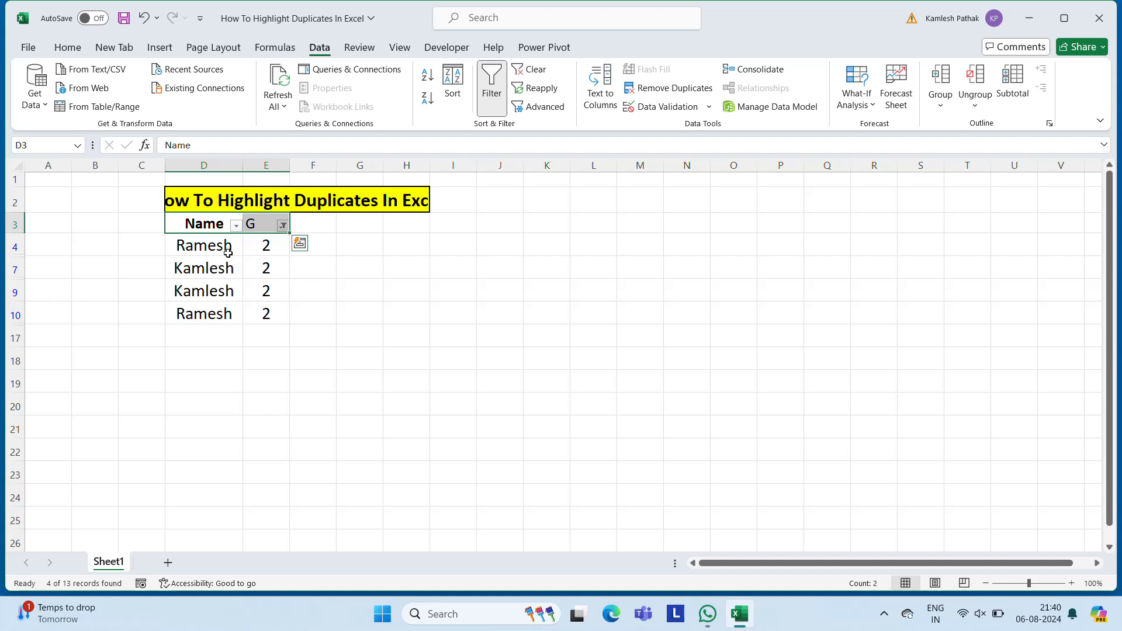
- Change the G column filter to show only rows with a count of 3
click(283, 226)
click(134, 440)
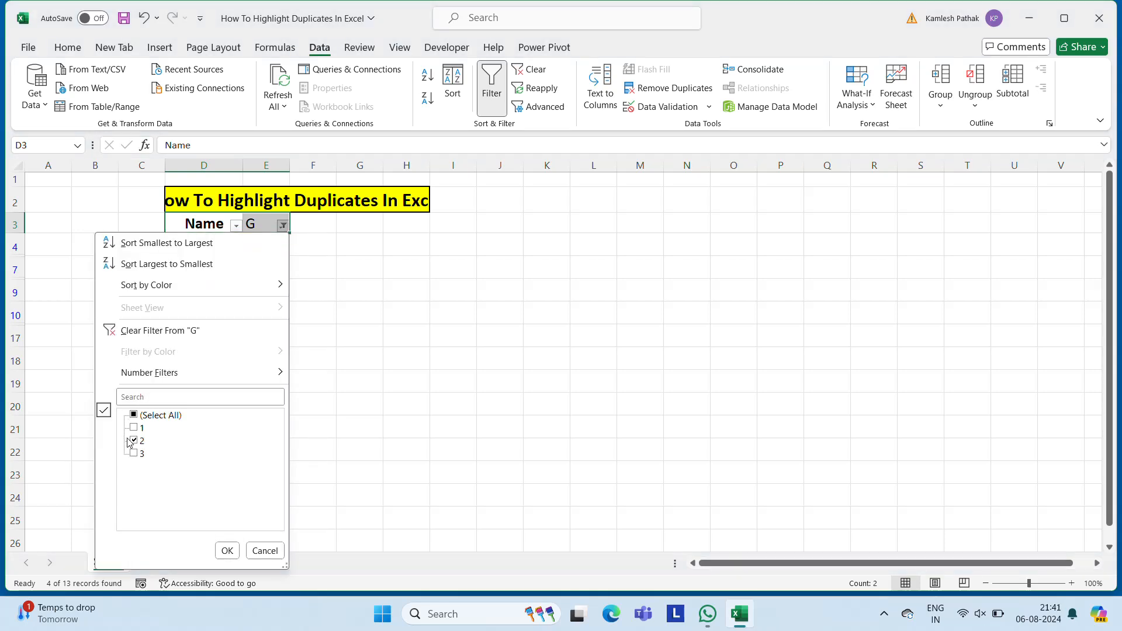
click(133, 454)
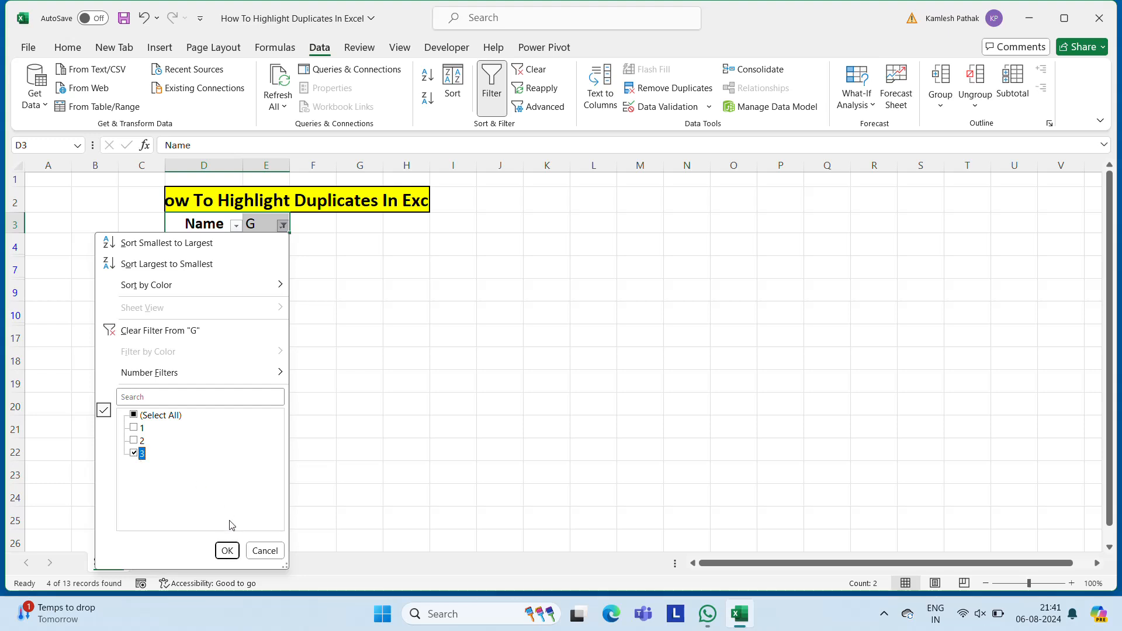
click(227, 551)
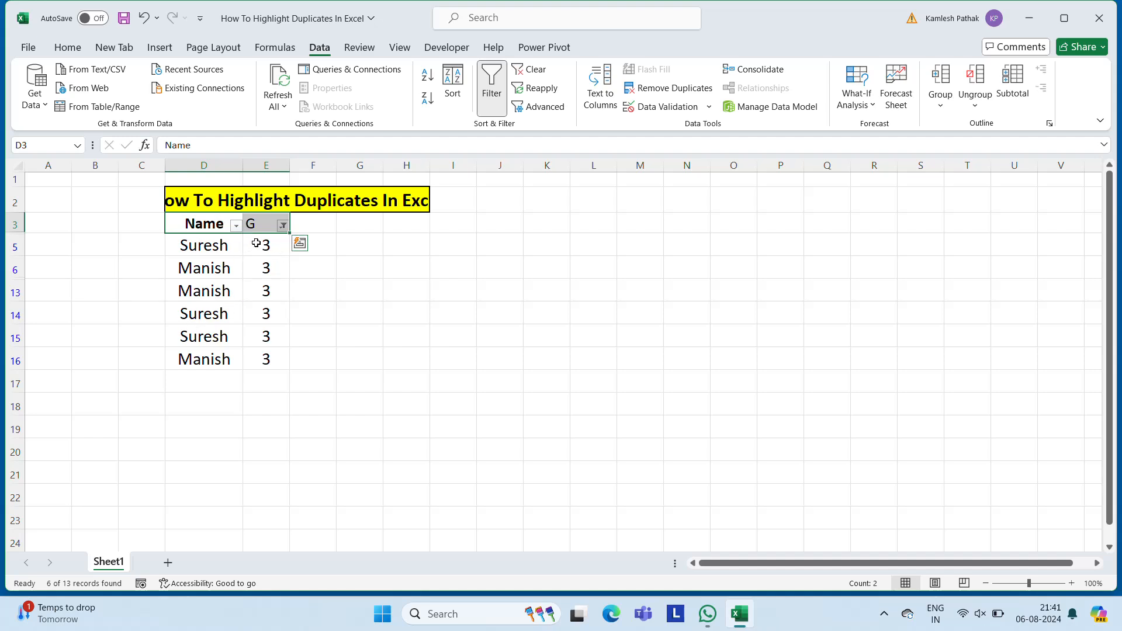
- Filter the G column to show rows with counts of 2 and 3 together
click(283, 225)
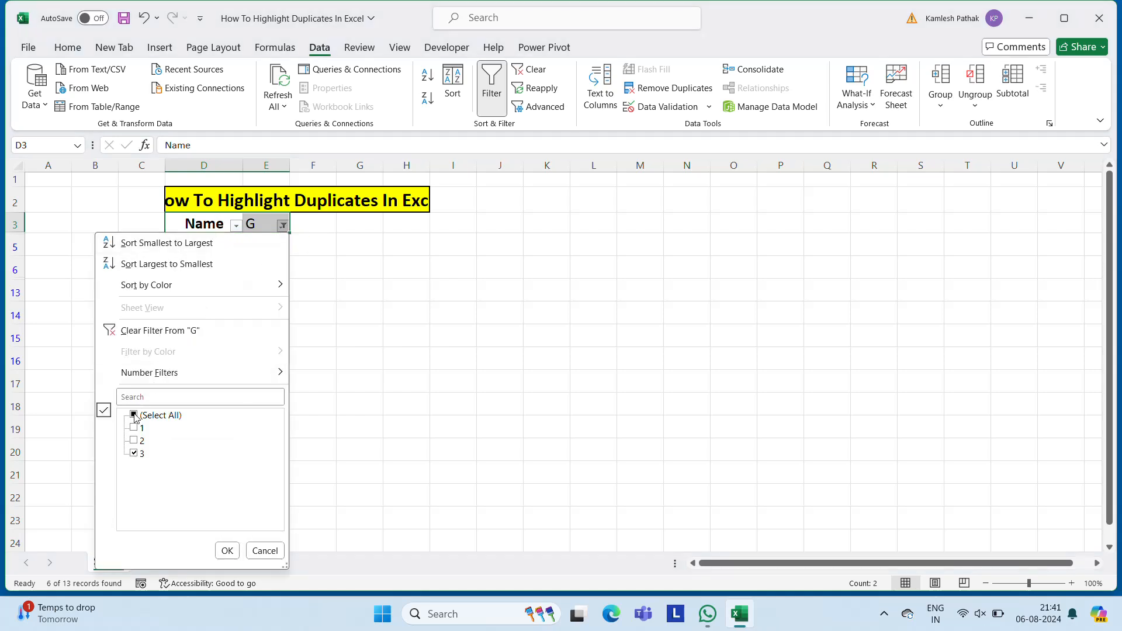
click(134, 415)
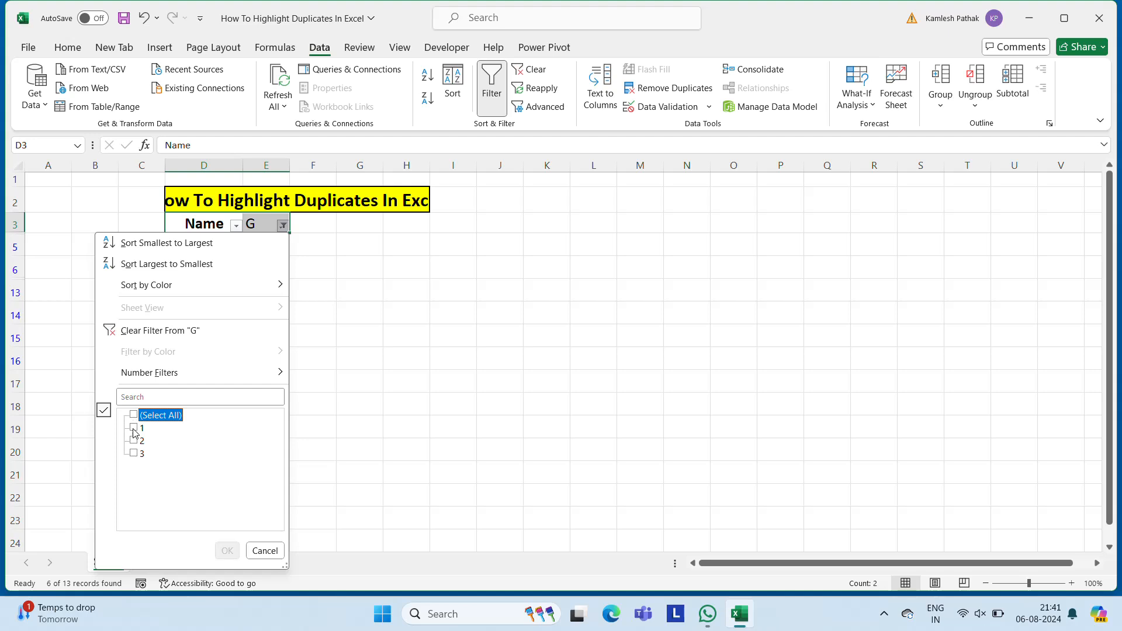
click(134, 440)
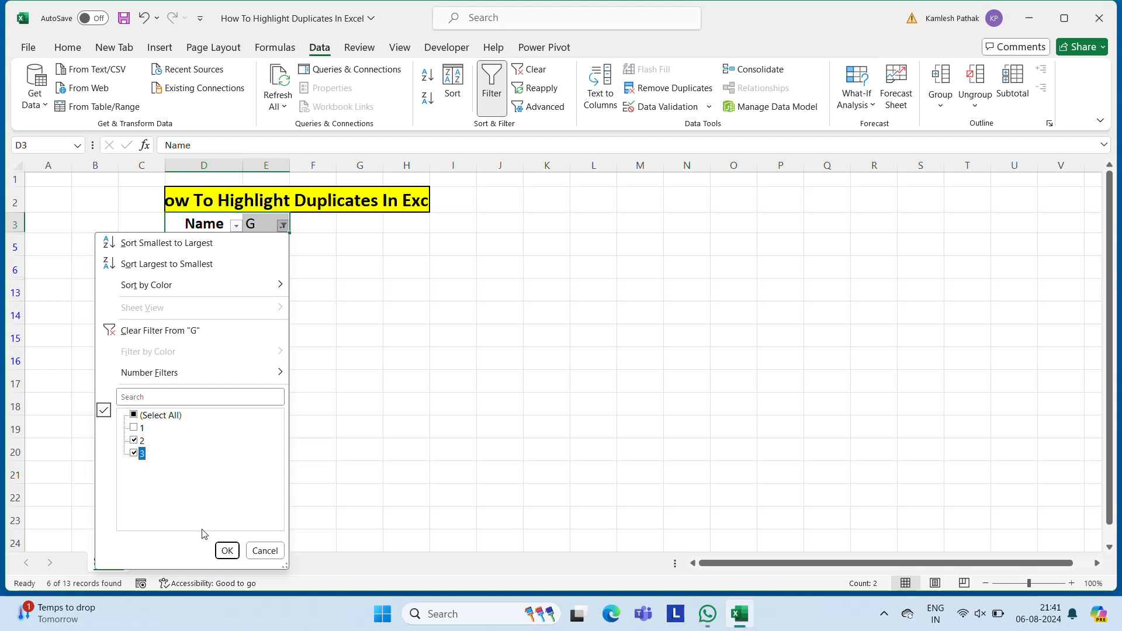
click(227, 550)
- Fill the filtered names and counts in D4:E16 with yellow
click(202, 245)
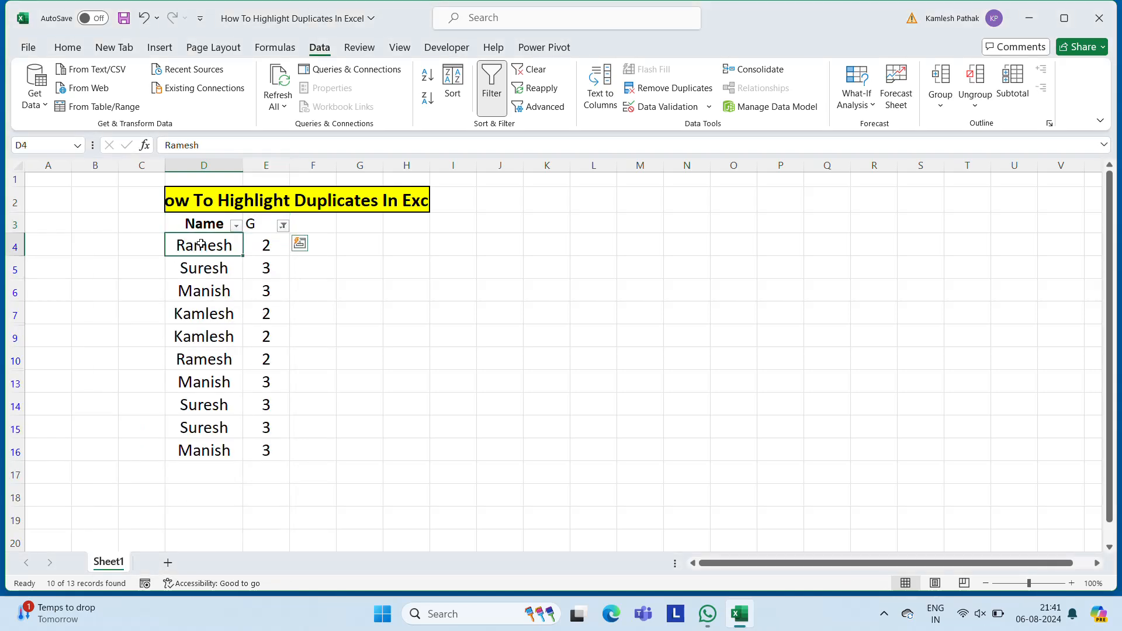
key(ctrl+shift+Down)
key(ctrl+shift+Right)
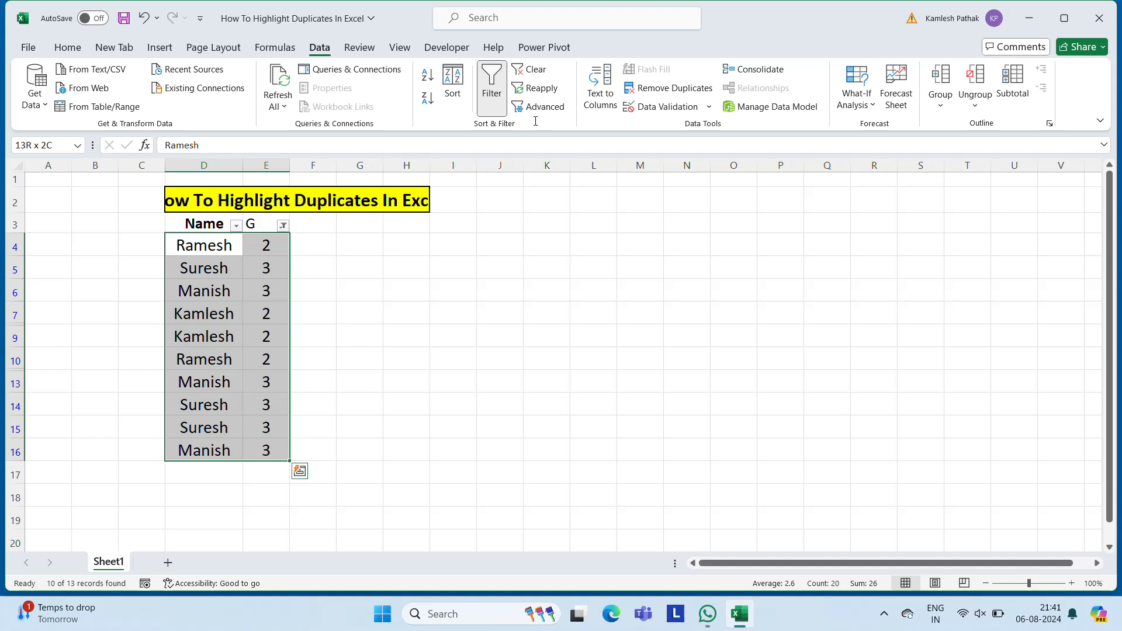
click(65, 47)
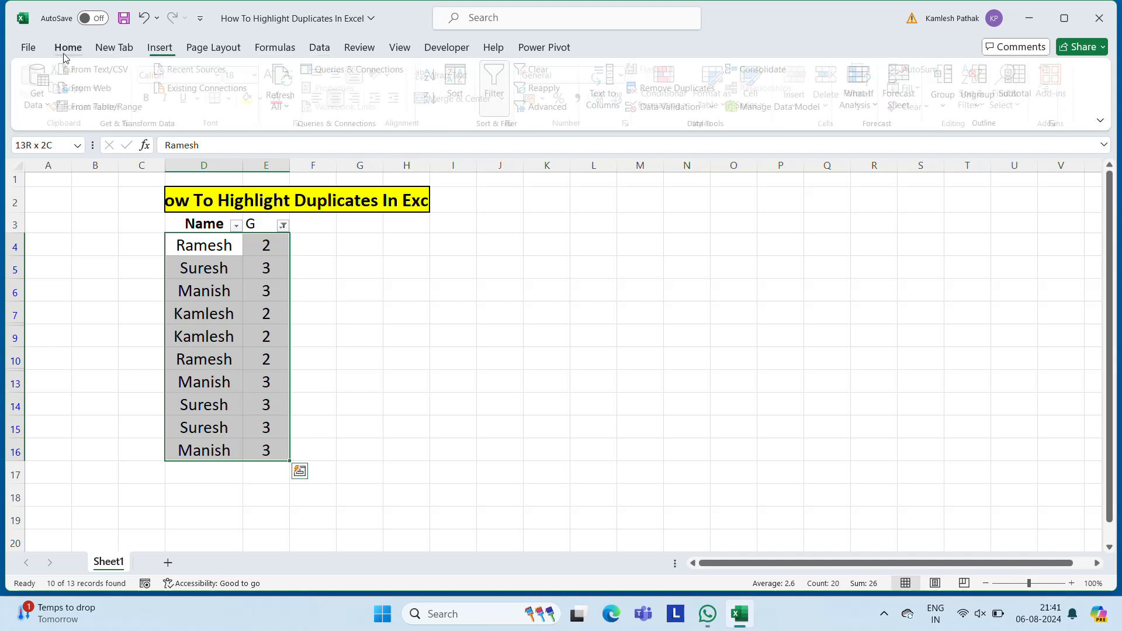
click(252, 97)
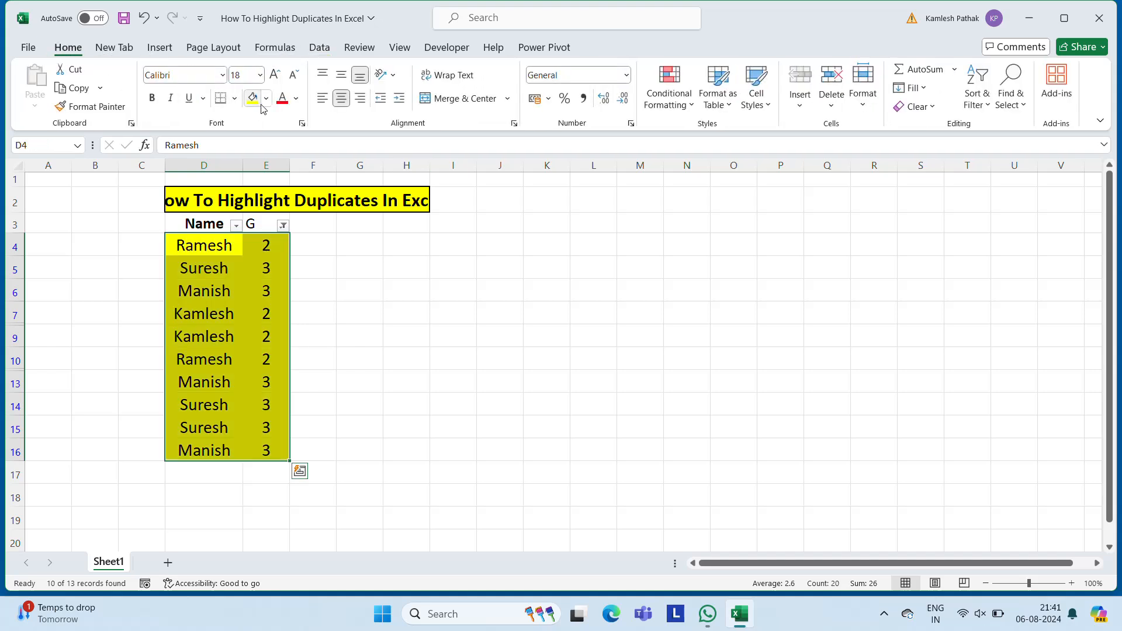
- Remove the filter from the names and counts to show all rows again
click(263, 226)
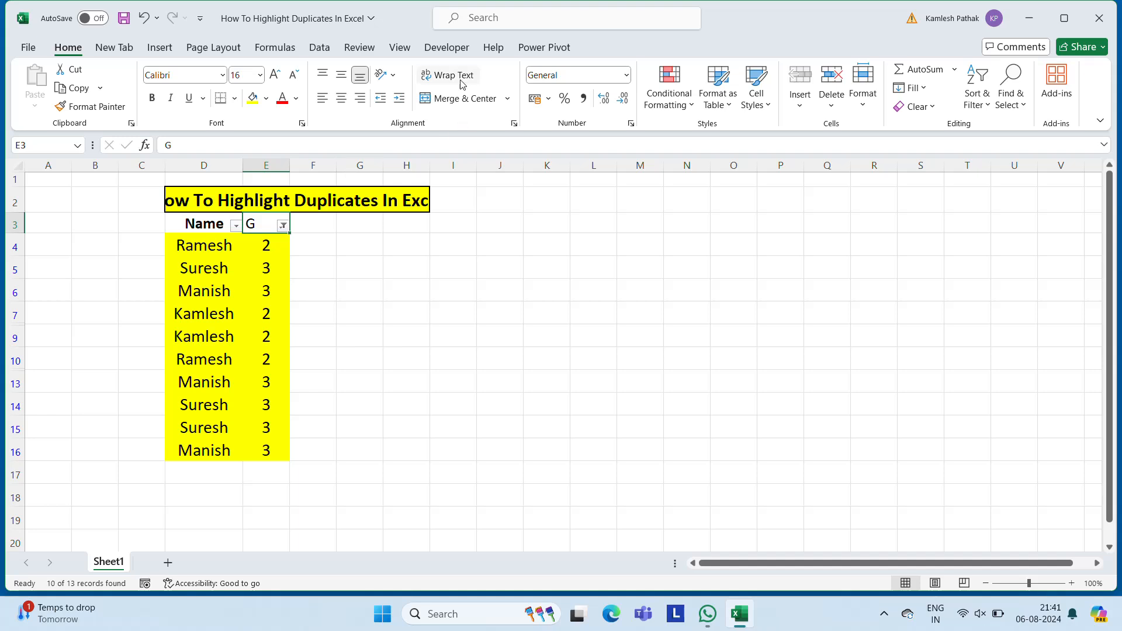
click(332, 49)
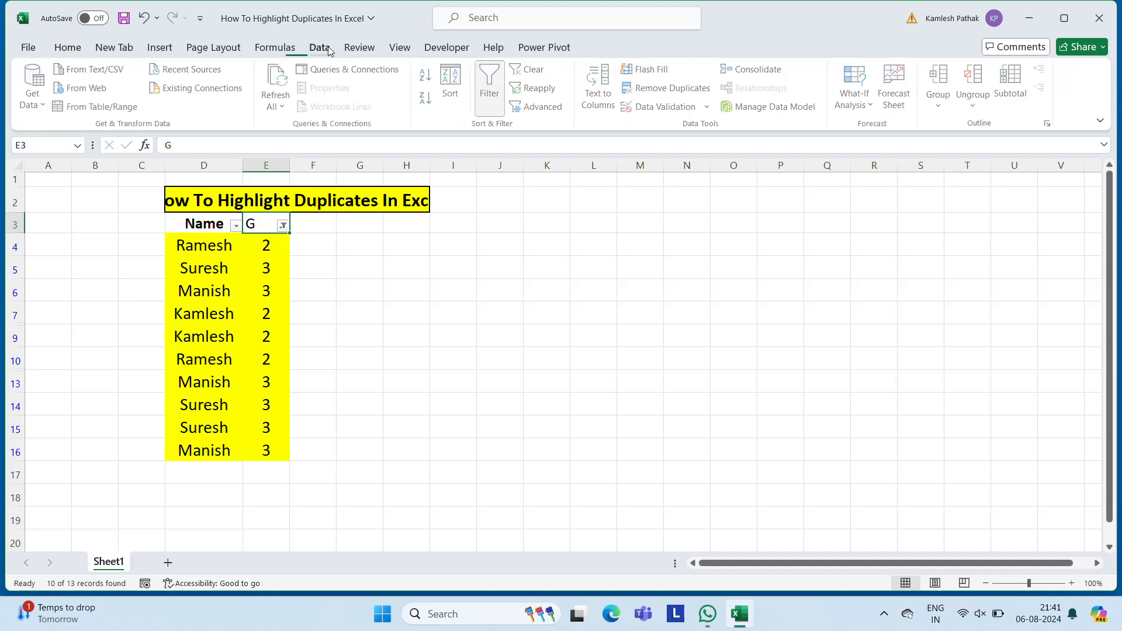
click(493, 98)
- Examine the highlighted duplicate rows and the unhighlighted single rows against their counts in columns D and E
click(240, 281)
key(Up)
key(Up)
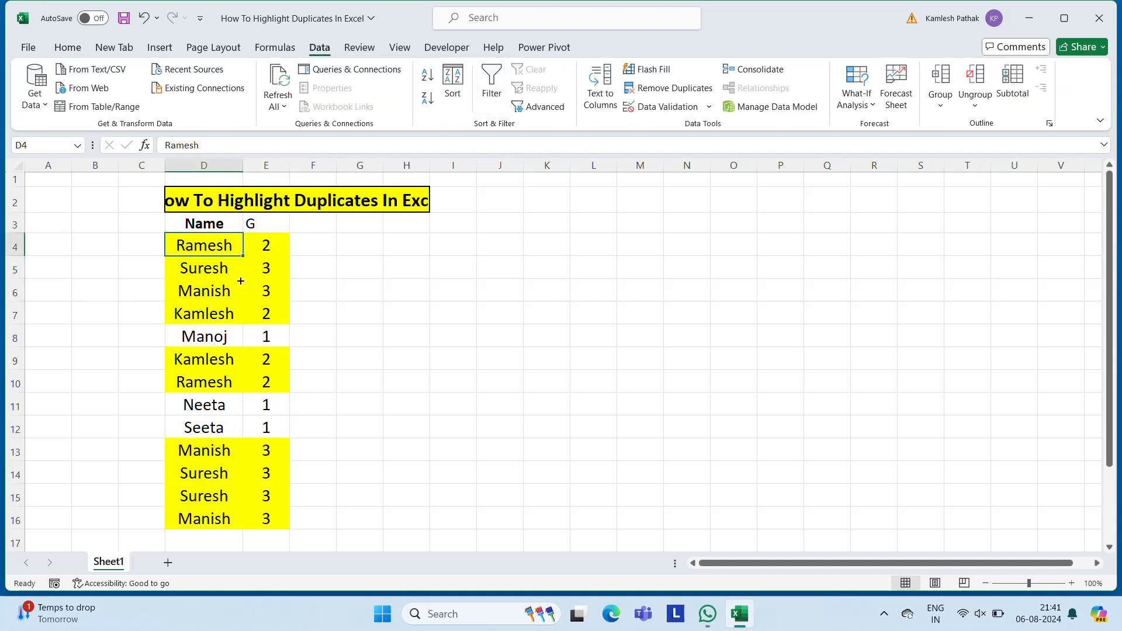
key(Right)
key(Right)
key(Left)
key(Left)
key(Right)
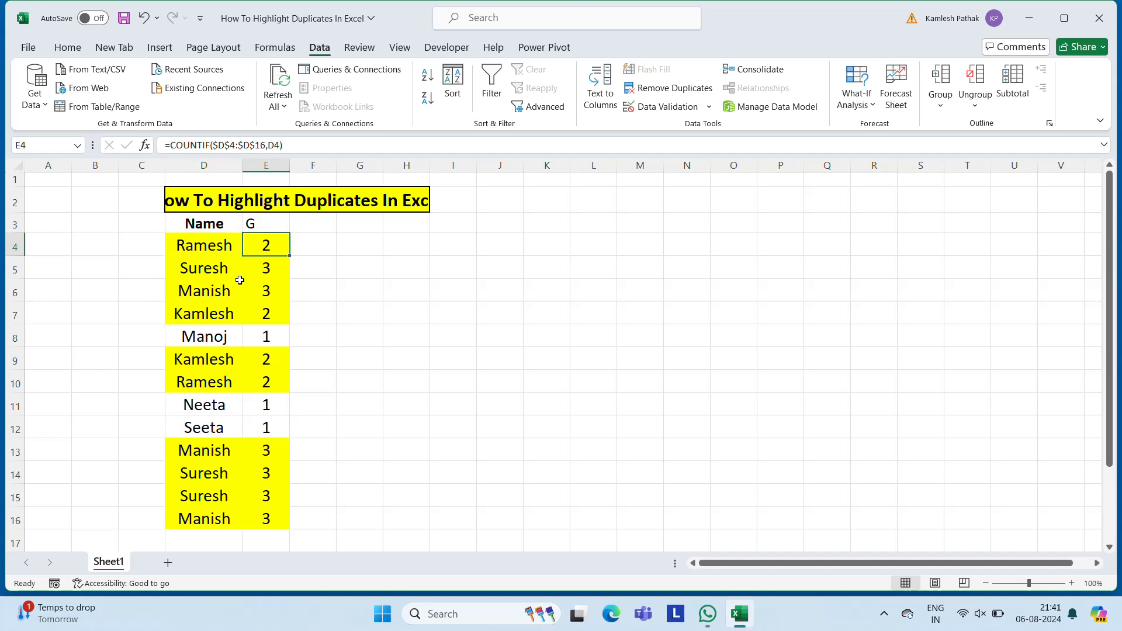
key(Left)
key(Right)
key(Left)
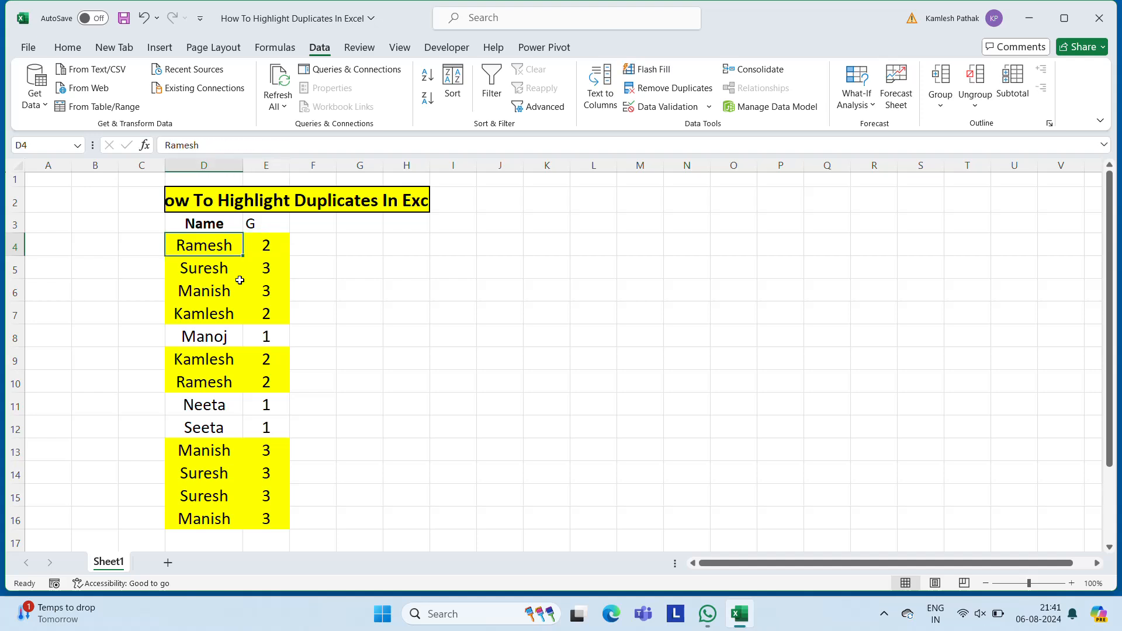
key(Down)
key(Down)
key(Down)
key(Down)
key(Down)
key(Up)
key(Right)
key(Right)
key(Left)
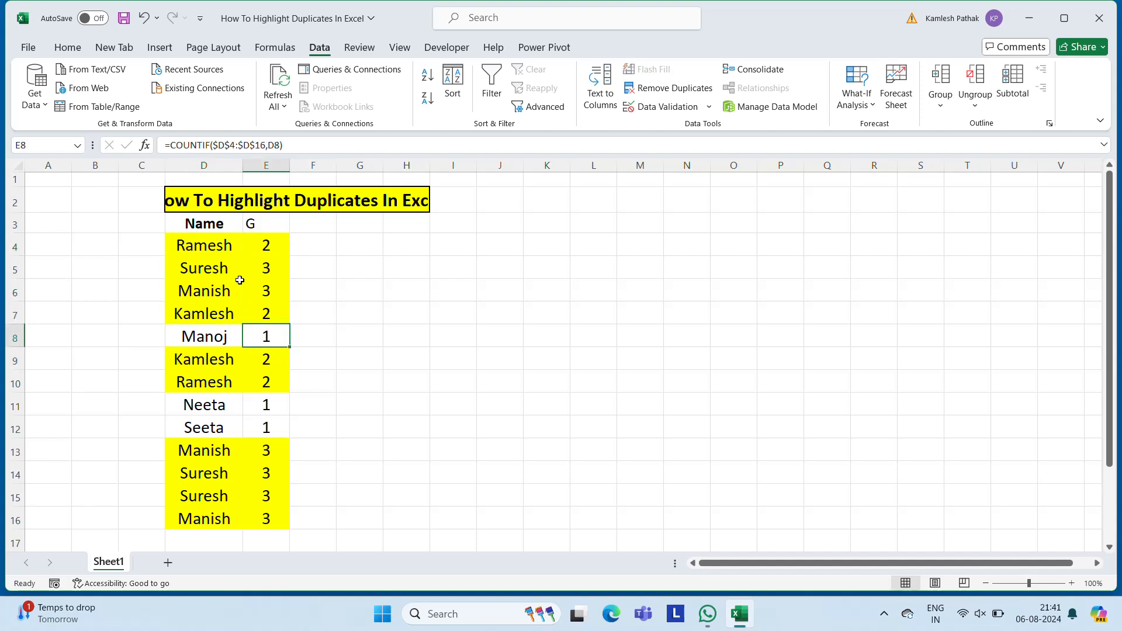
key(Down)
key(Down)
key(Down)
key(Down)
key(Left)
key(Up)
key(Up)
key(Up)
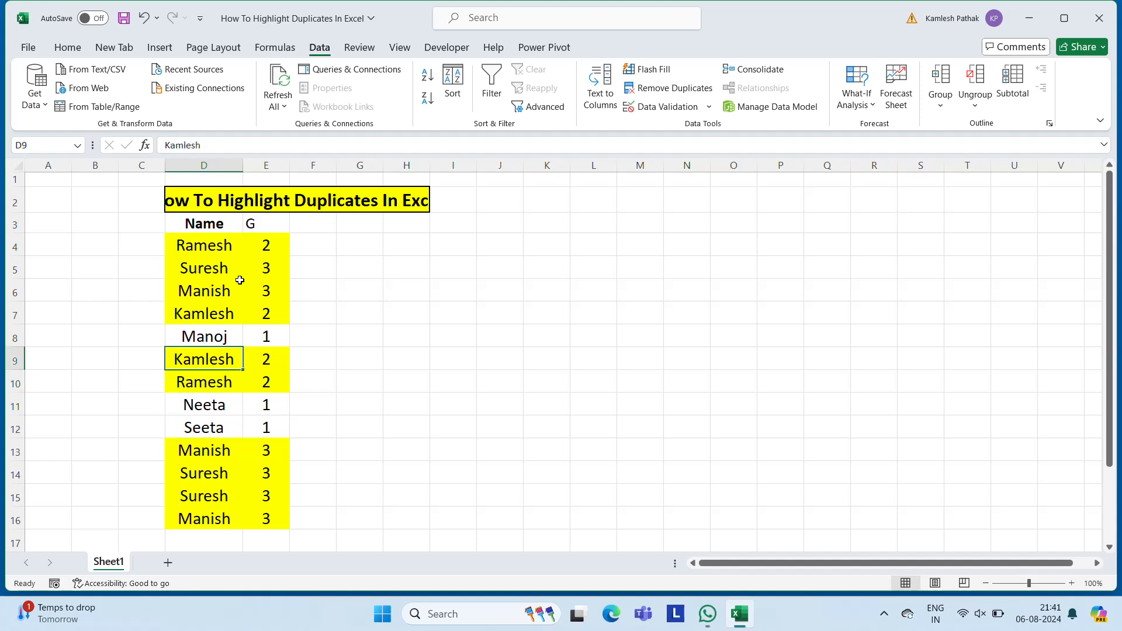
key(Up)
key(Up)
key(Down)
key(Down)
key(Down)
key(Up)
key(Up)
key(Up)
key(Up)
key(Up)
key(Up)
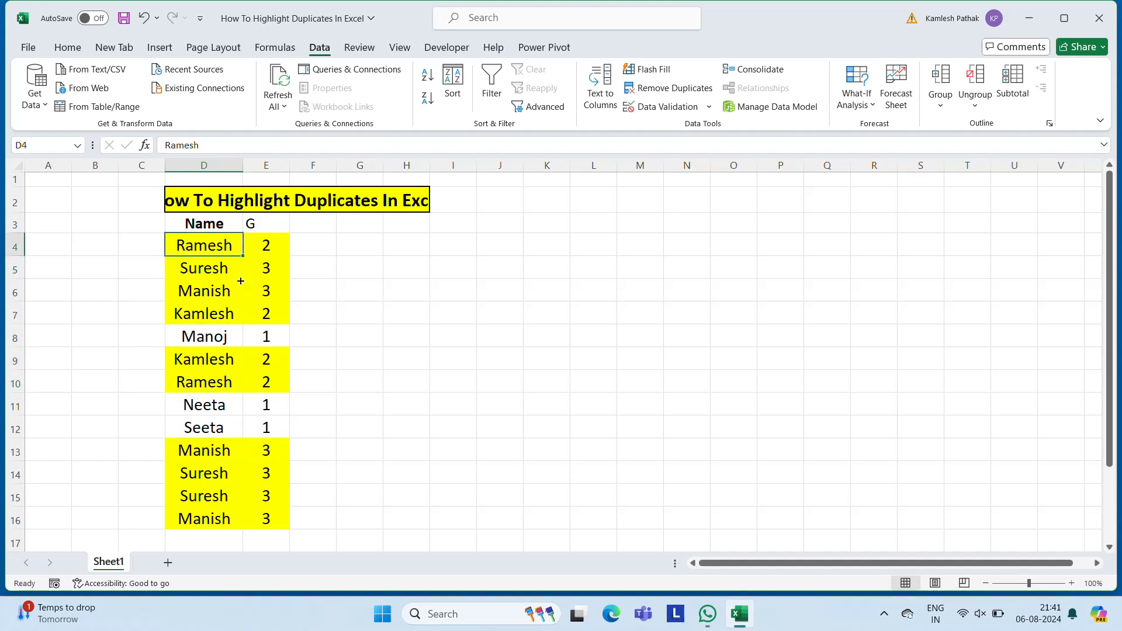
key(Up)
key(Right)
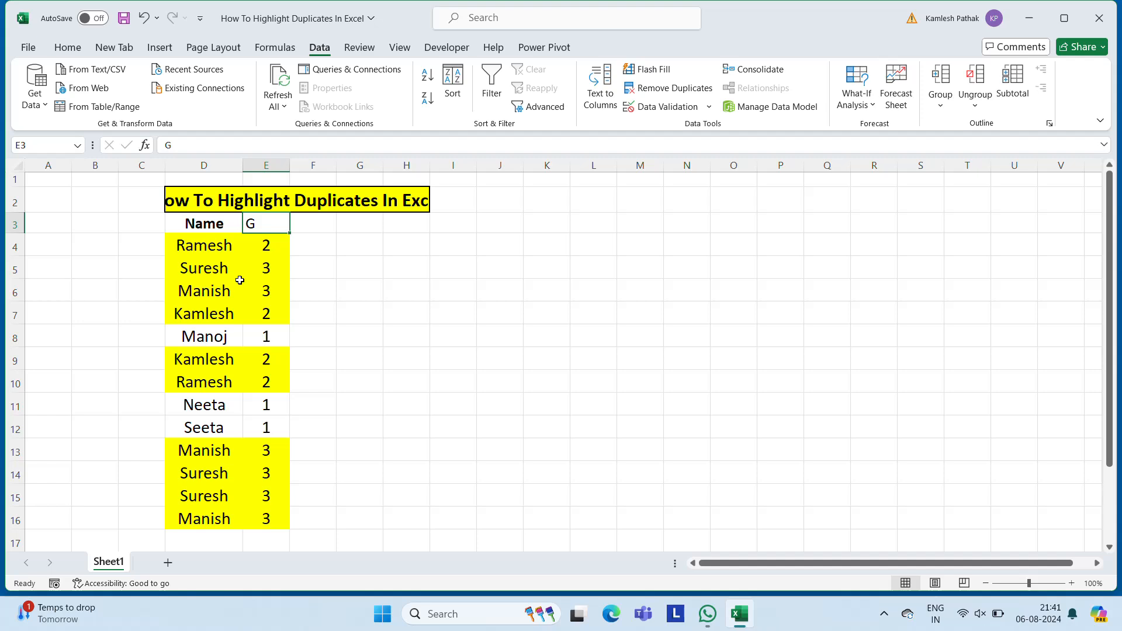
key(Left)
key(Down)
- Undo the filter removal and the yellow fill, and turn the filter off again
key(ctrl+z)
key(ctrl+z)
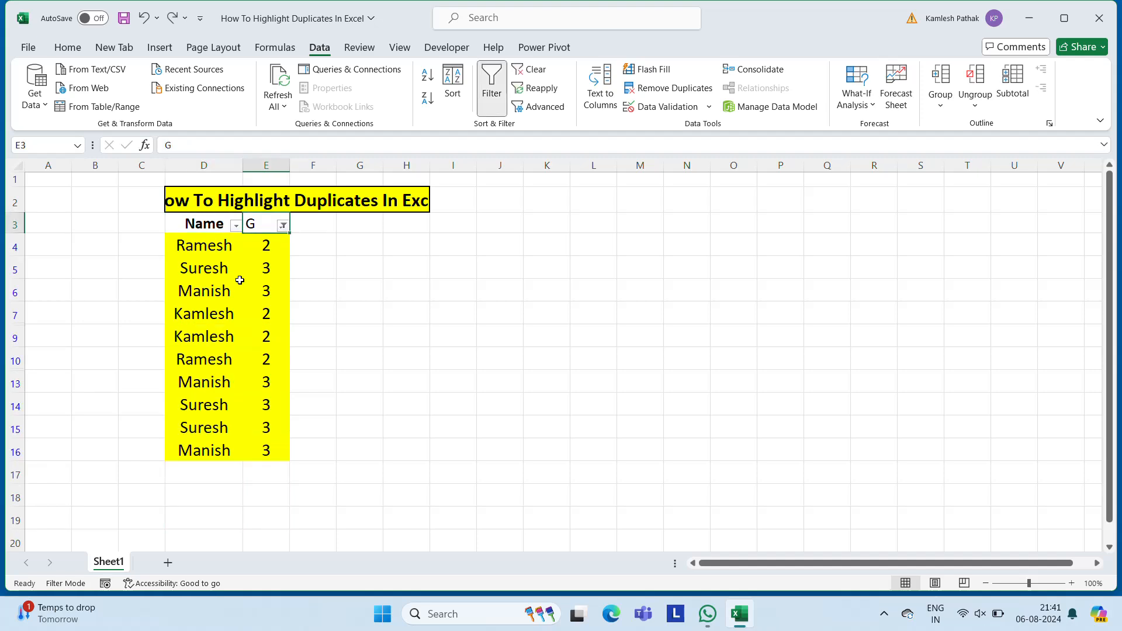
key(ctrl+q)
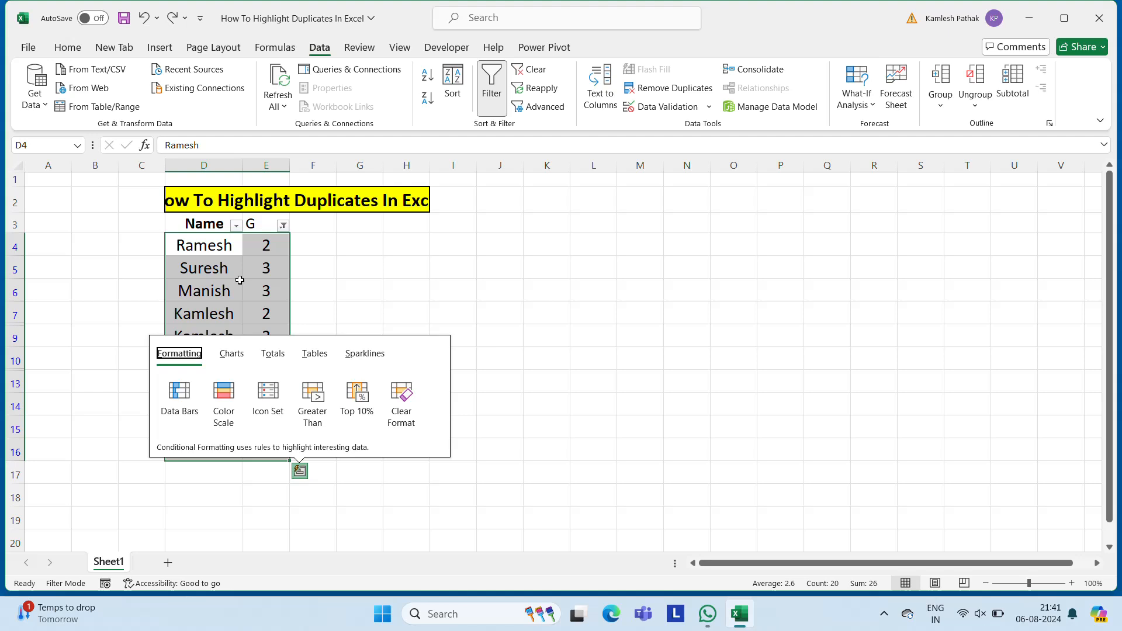
key(Escape)
click(492, 88)
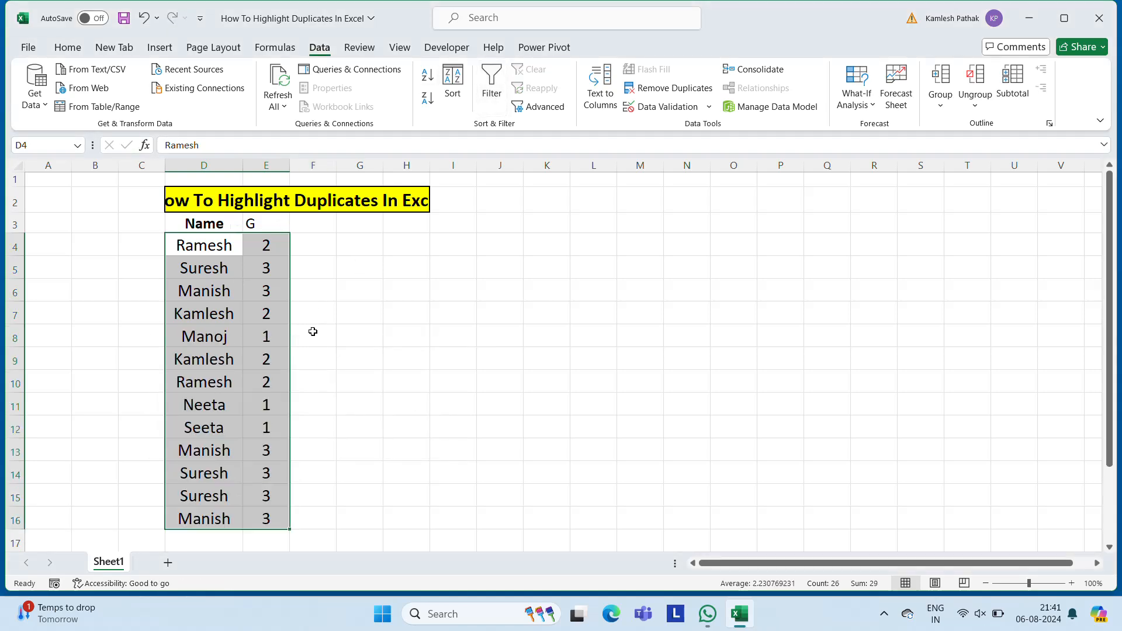
- Clear the G heading and all COUNTIF counts from E3:E16
click(313, 332)
key(Up)
key(Up)
key(Up)
key(Up)
key(Up)
key(Left)
key(Down)
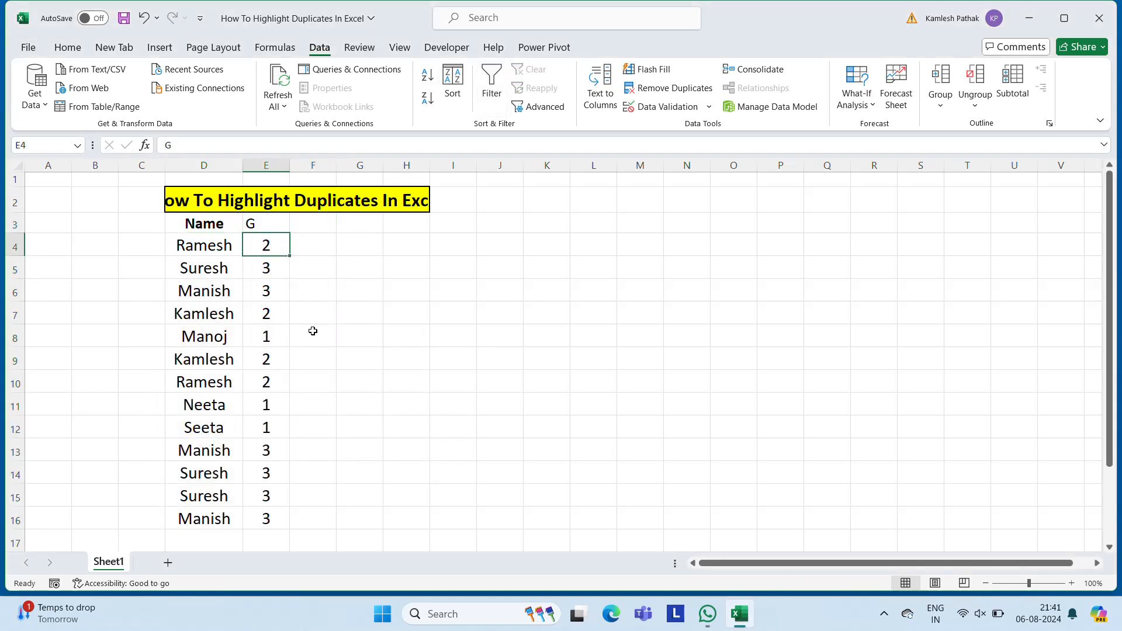
key(Up)
key(ctrl+shift+Down)
key(Delete)
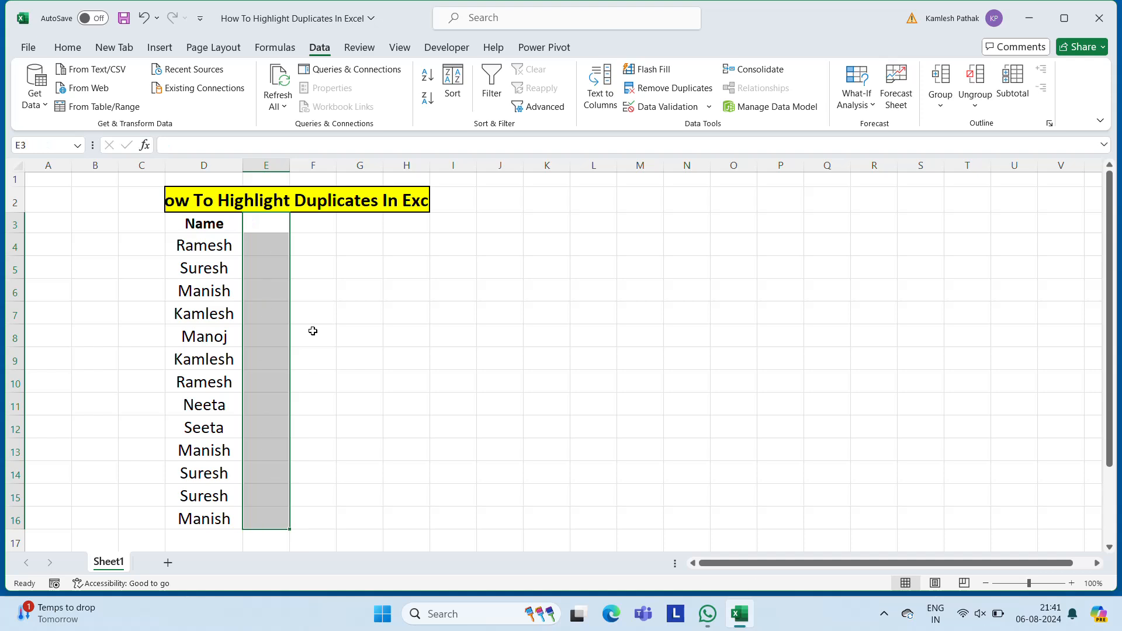
- Widen column H until the merged title in row 2 shows completely
drag(430, 168, 608, 152)
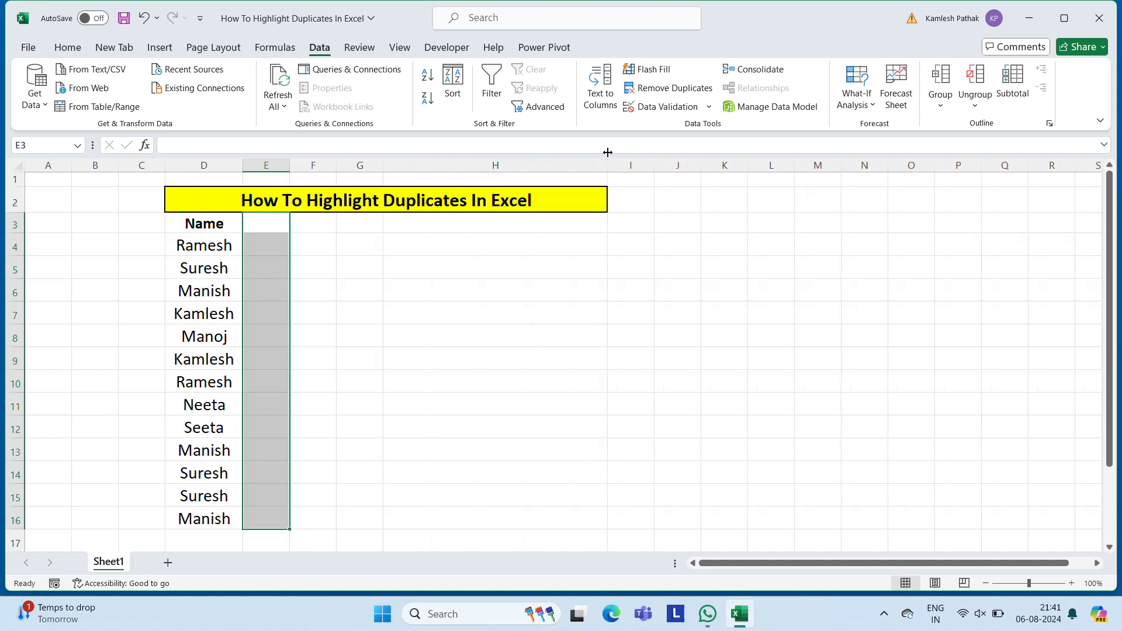
- Highlight duplicate names in D4:D16 with a Duplicate Values rule using Light Red Fill with Dark Red Text
click(211, 240)
click(211, 229)
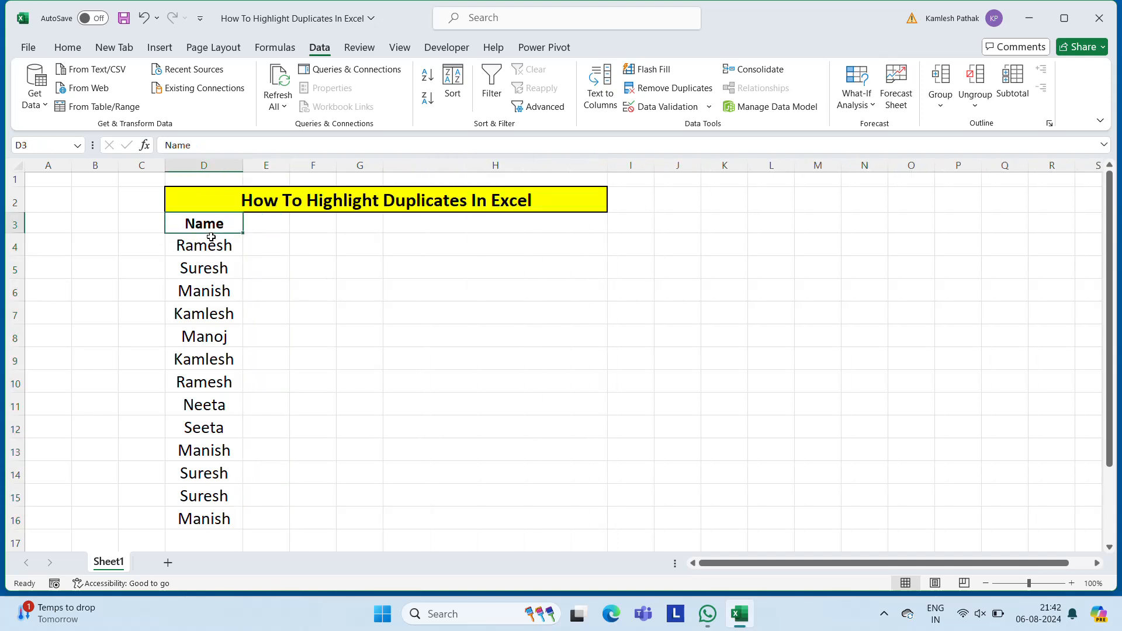
click(211, 237)
key(ctrl+shift+Down)
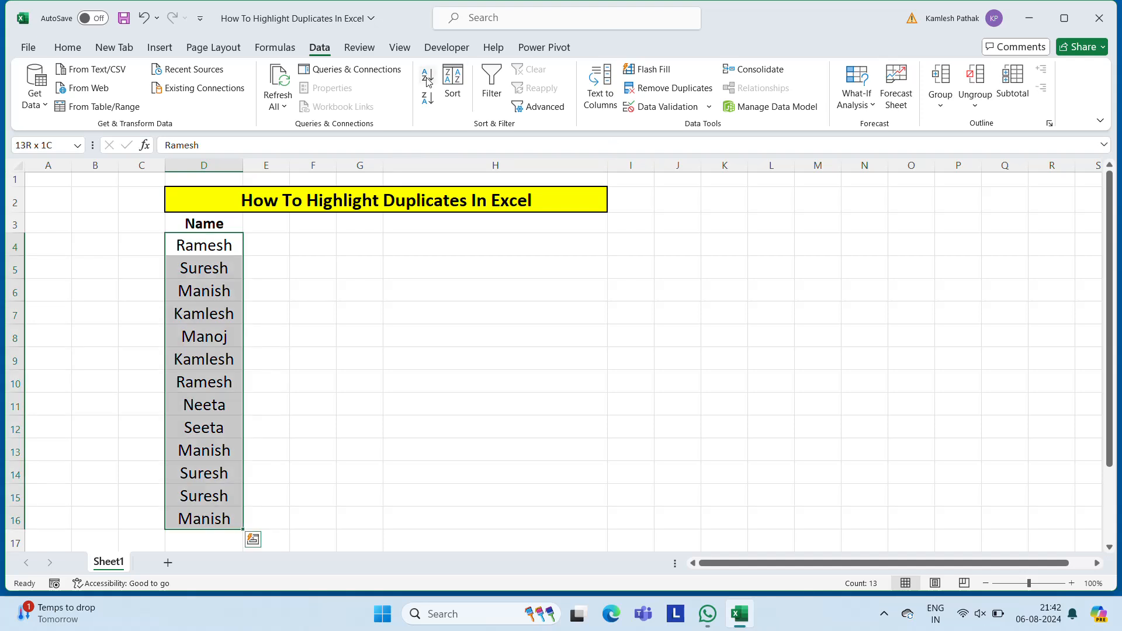
click(68, 48)
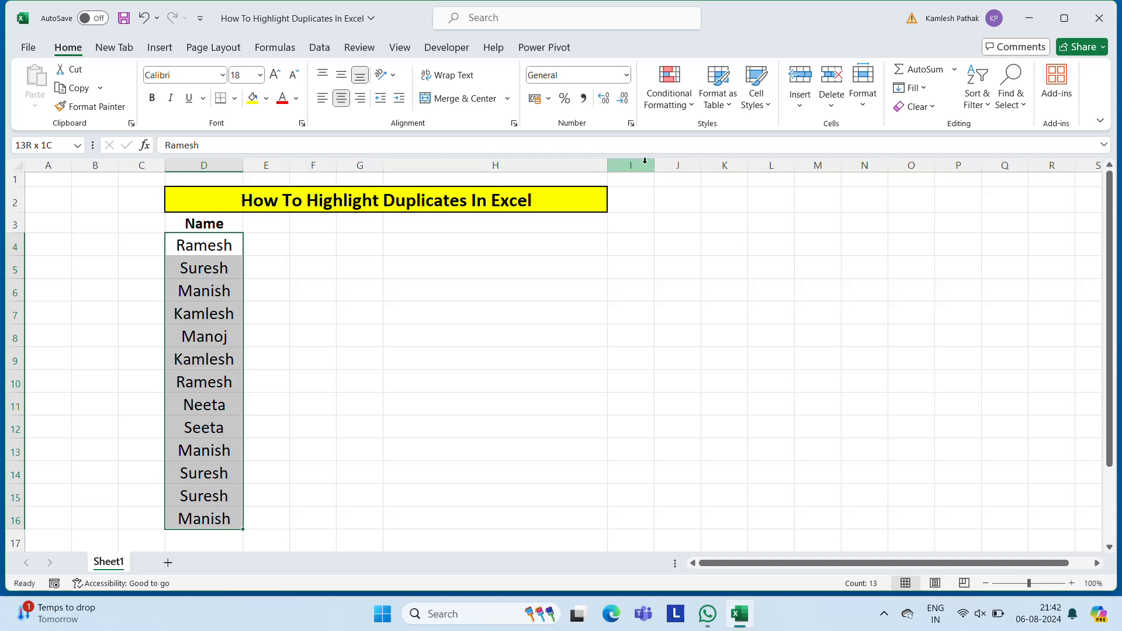
click(690, 107)
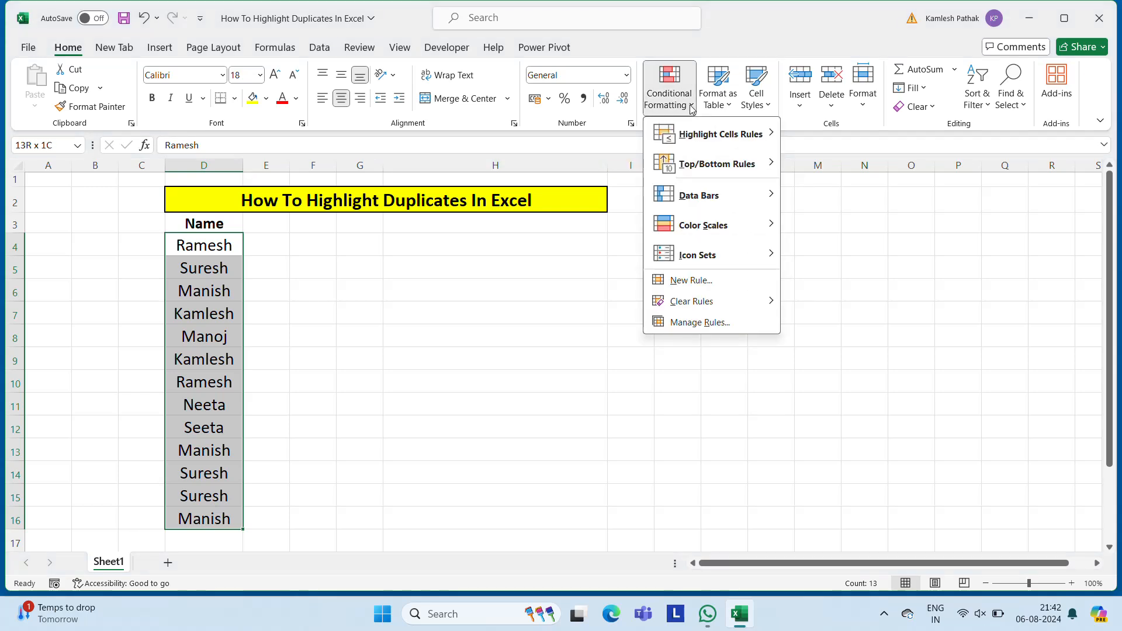
mouse_move(712, 137)
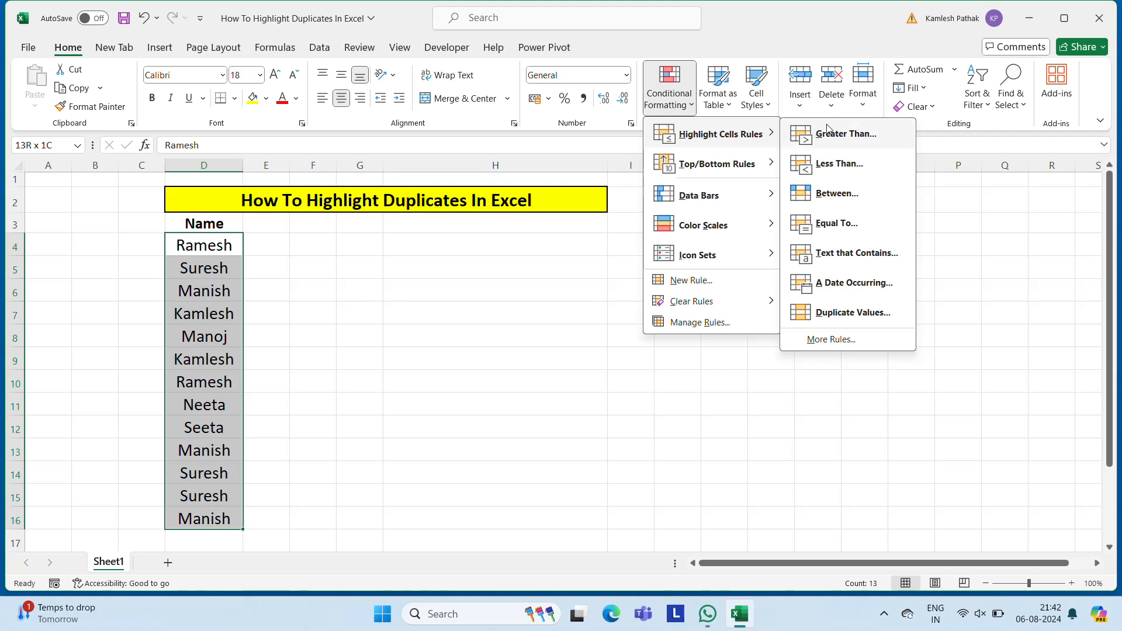
click(836, 318)
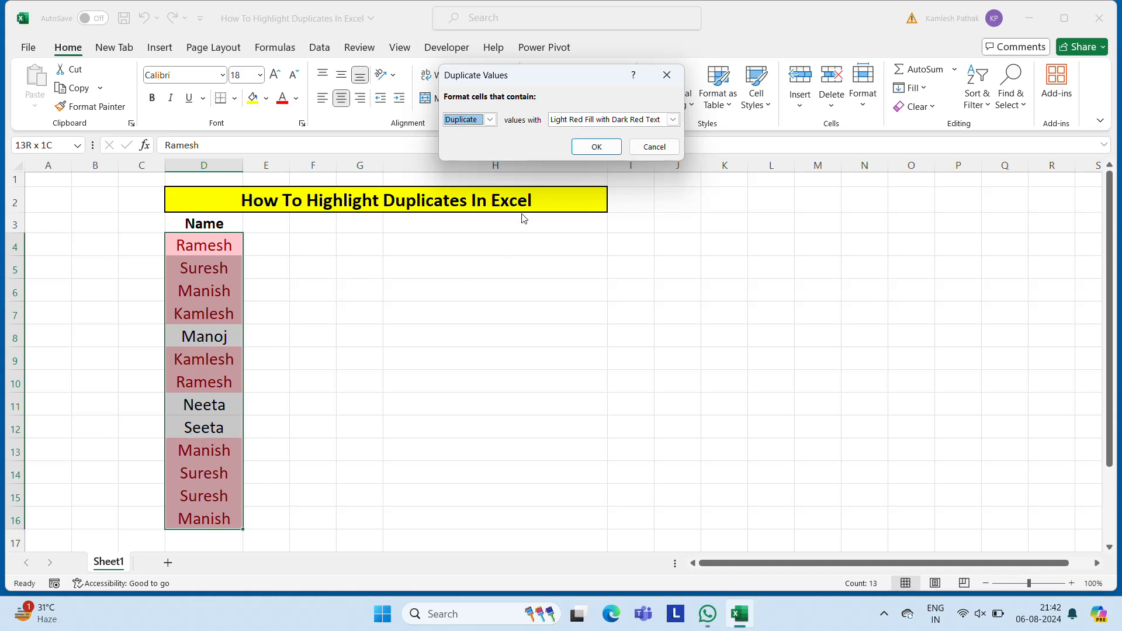
click(491, 120)
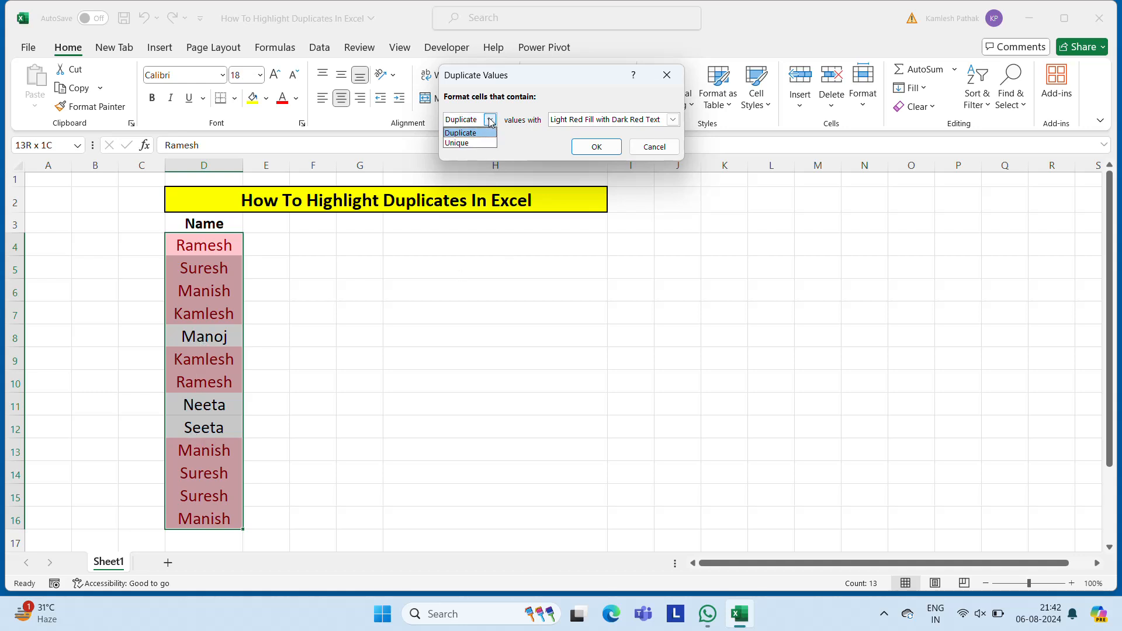
click(463, 146)
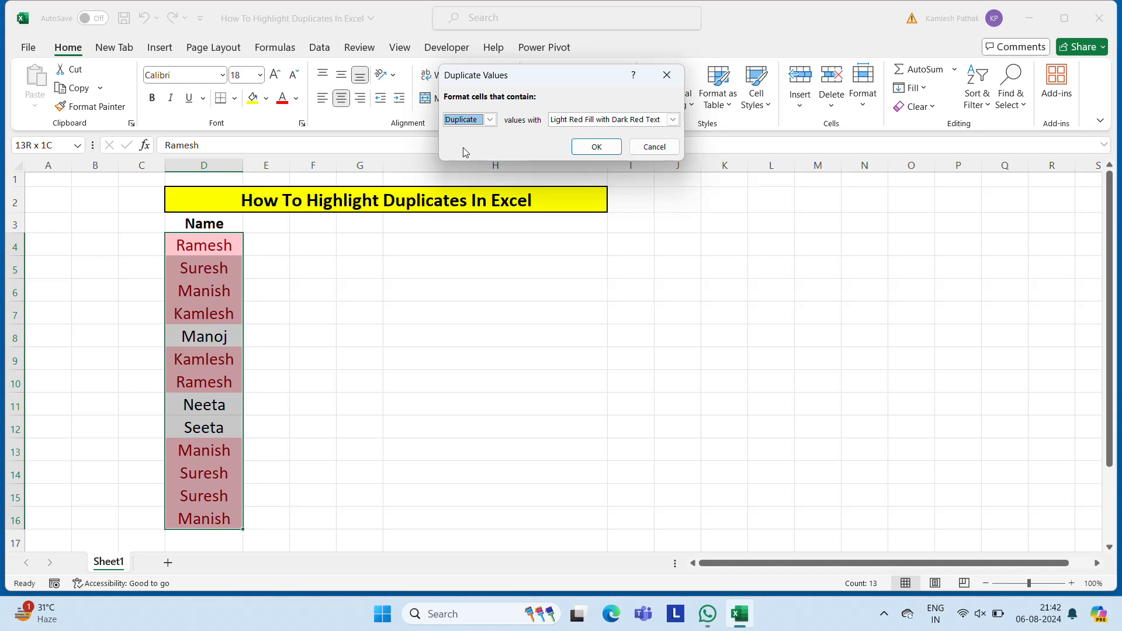
click(597, 147)
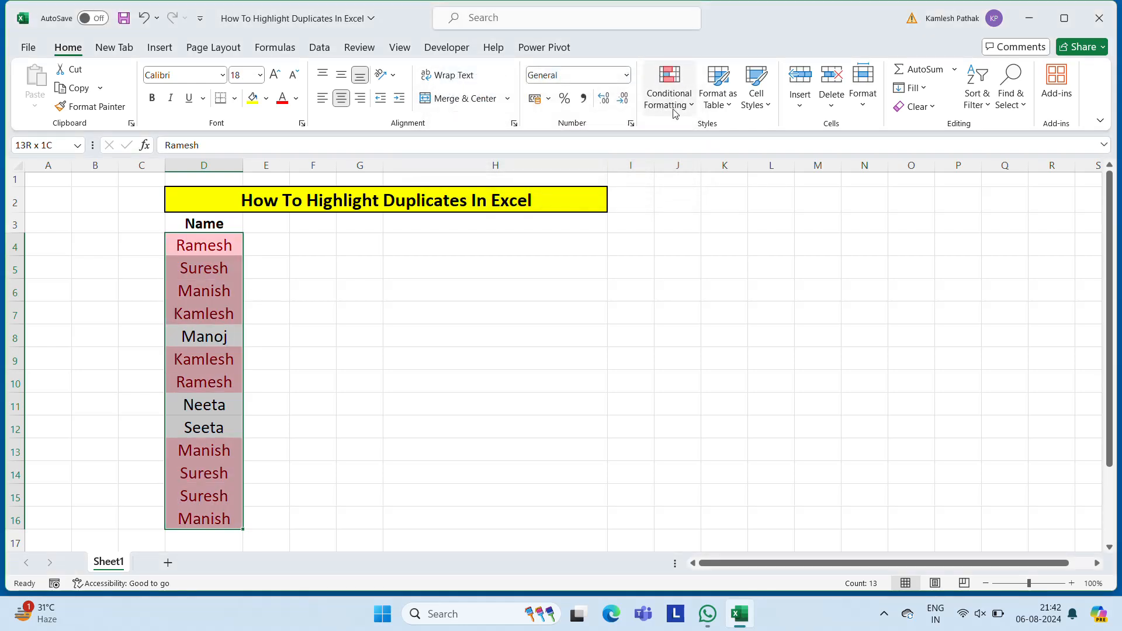
- Apply another Duplicate Values rule to D4:D16, formatting duplicates as Yellow Fill with Dark Yellow Text
click(695, 111)
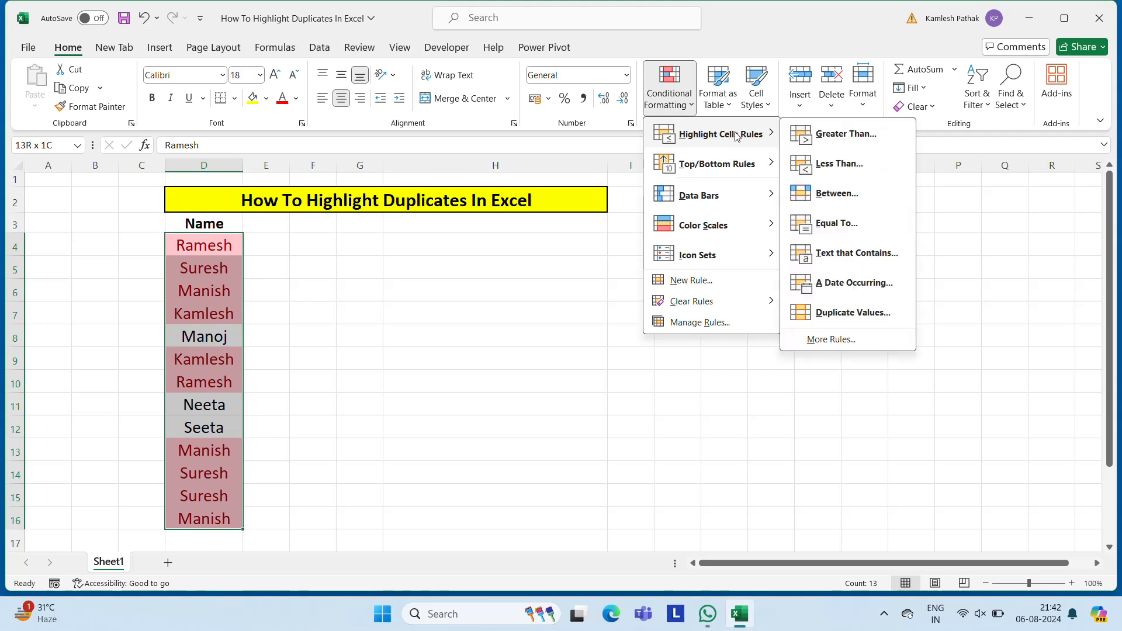
click(867, 312)
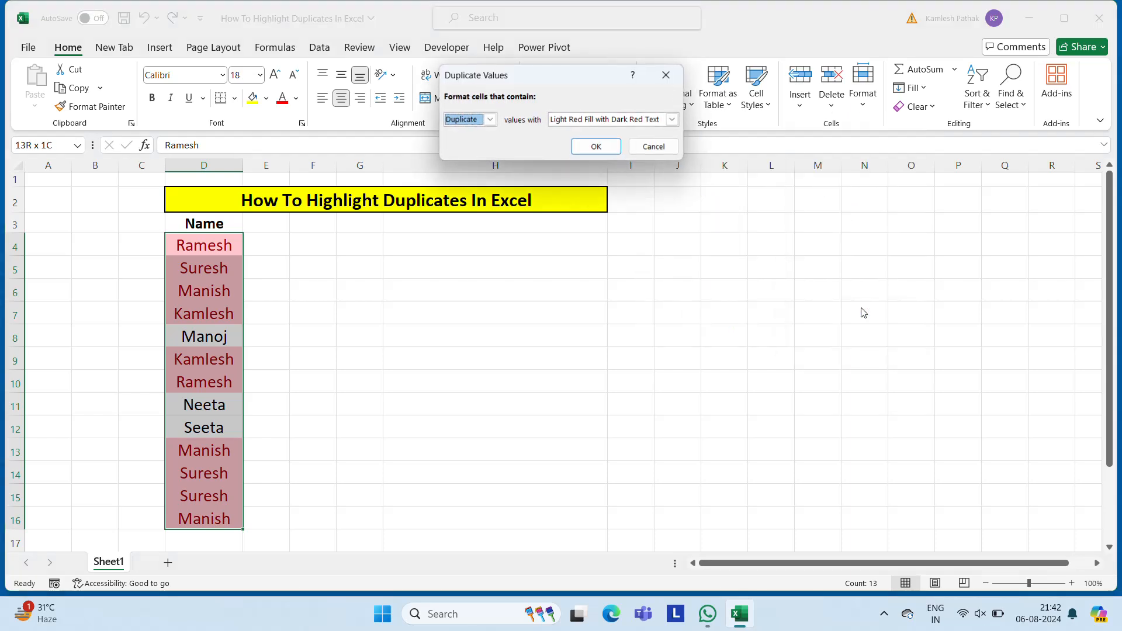
click(673, 119)
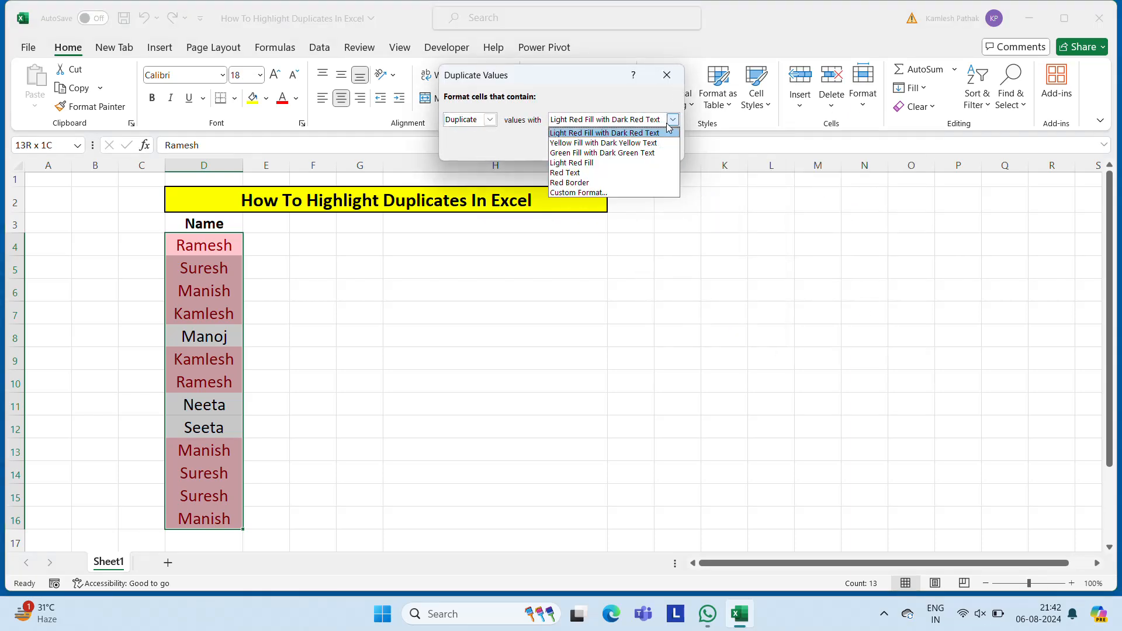
click(570, 164)
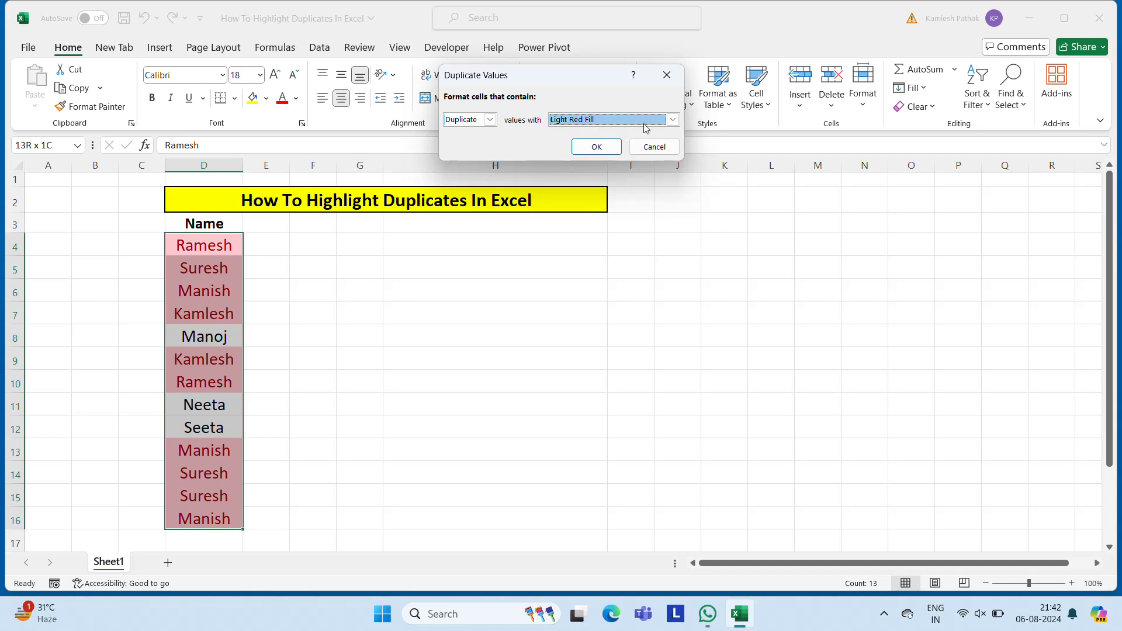
click(671, 121)
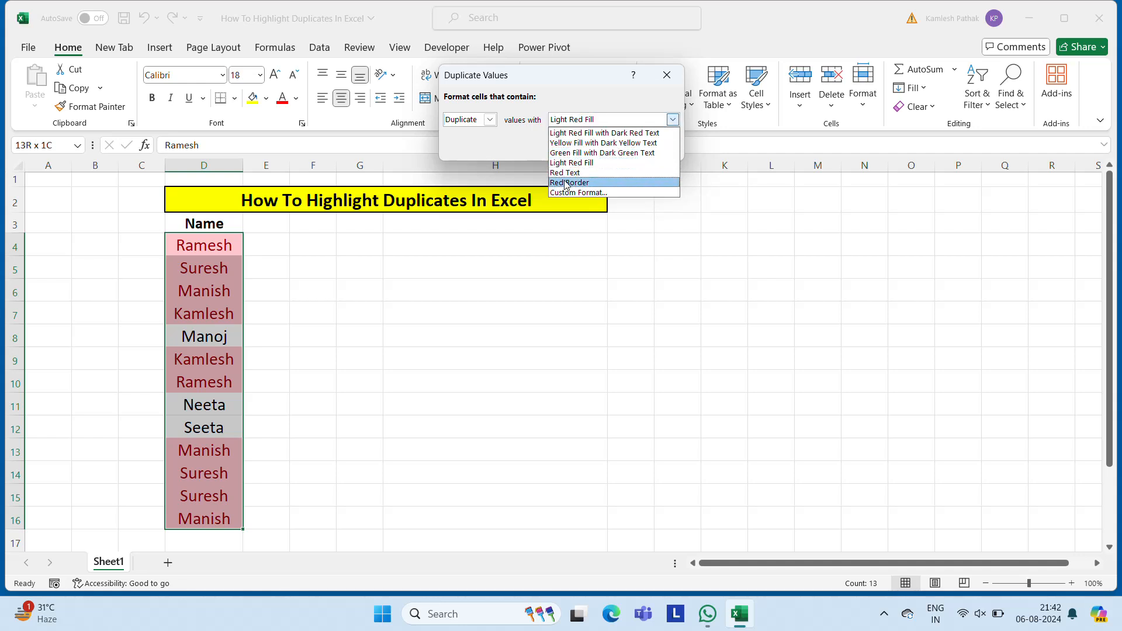
click(594, 143)
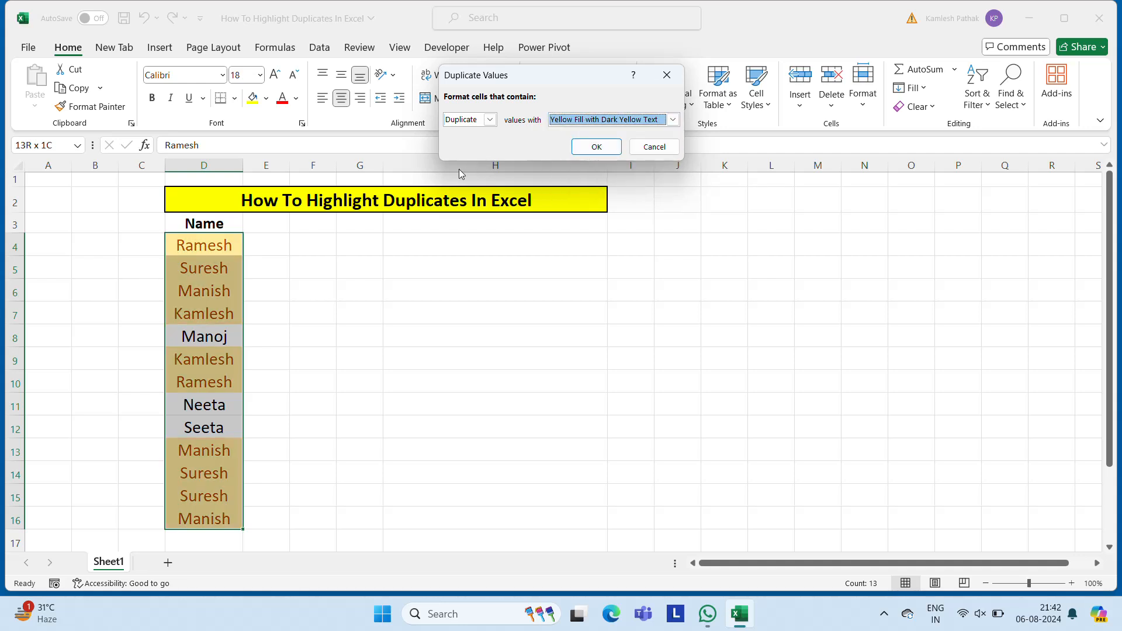
click(596, 147)
click(326, 255)
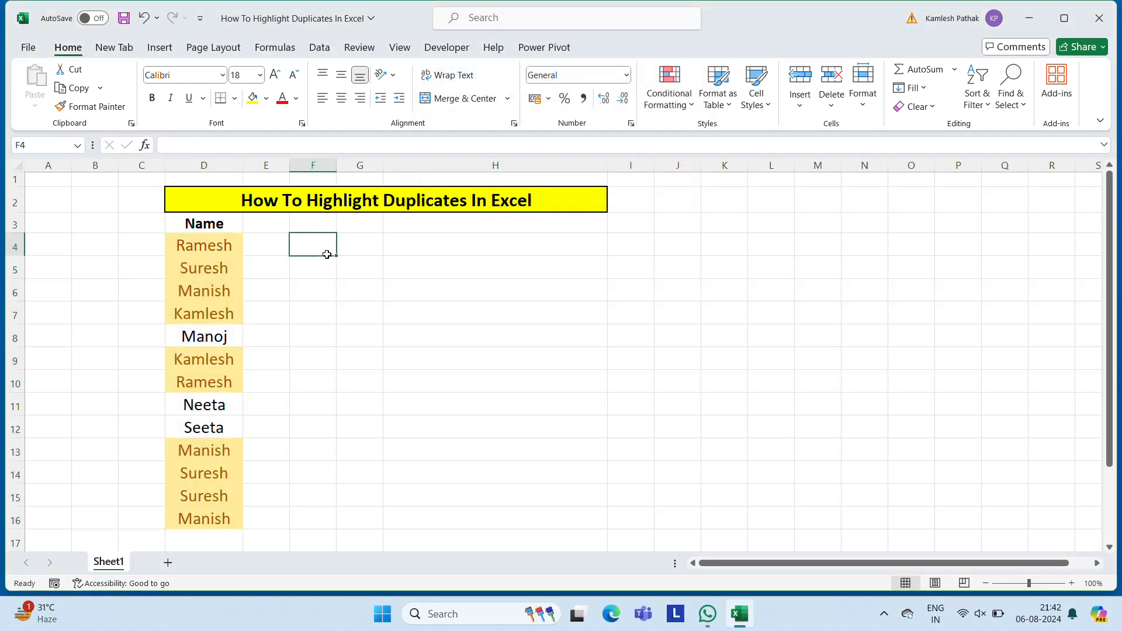
key(Left)
key(Left)
key(ctrl+shift+Down)
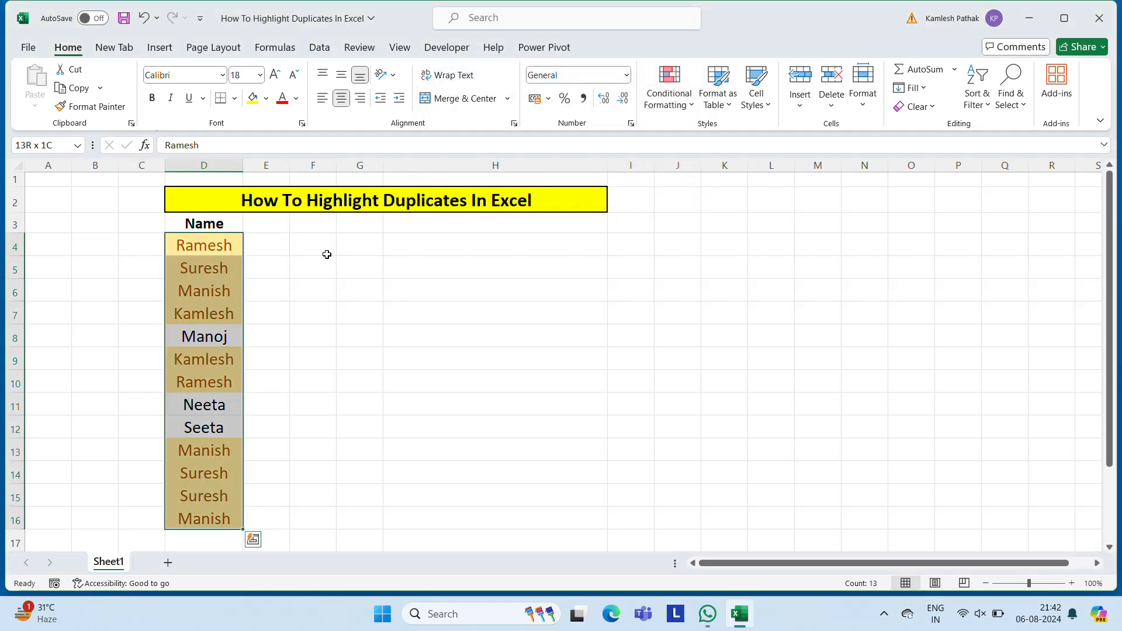
click(690, 104)
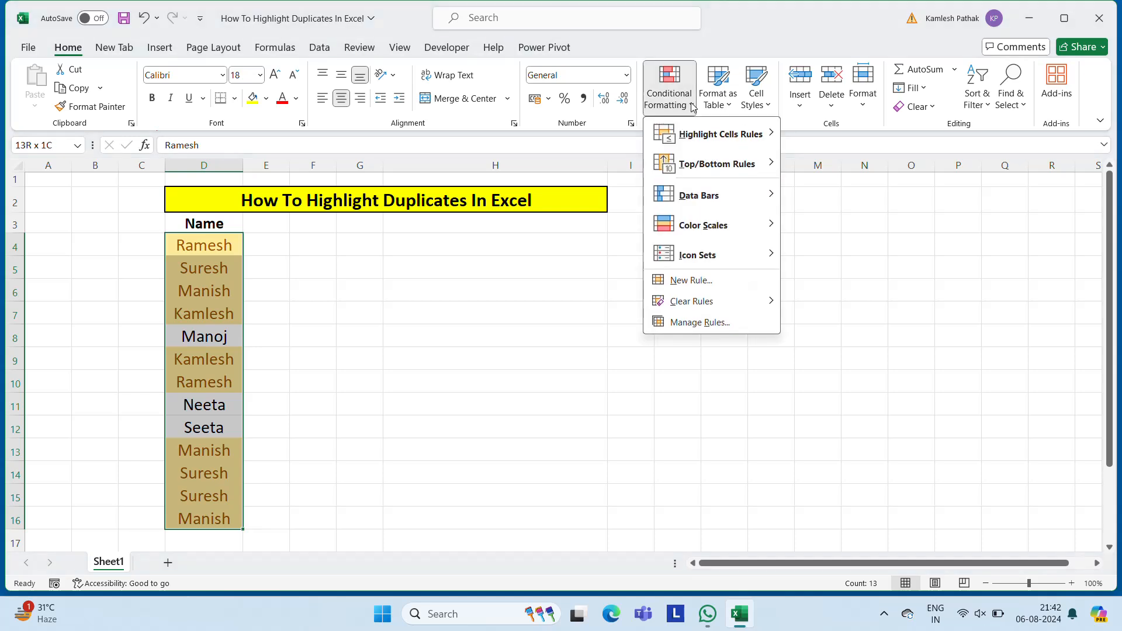
mouse_move(738, 132)
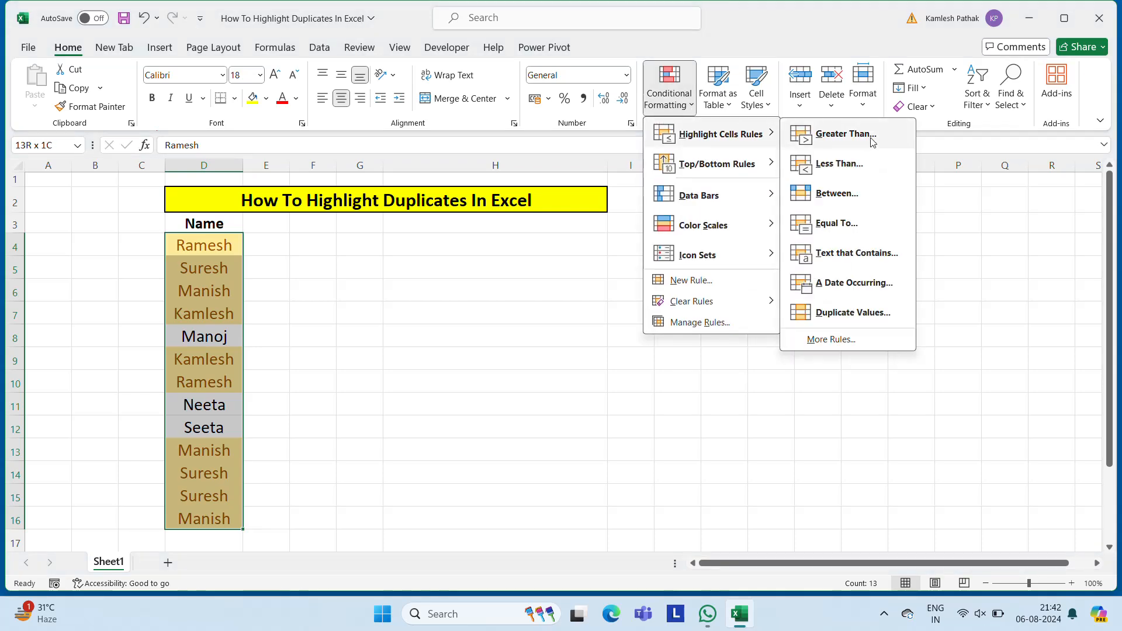
click(846, 314)
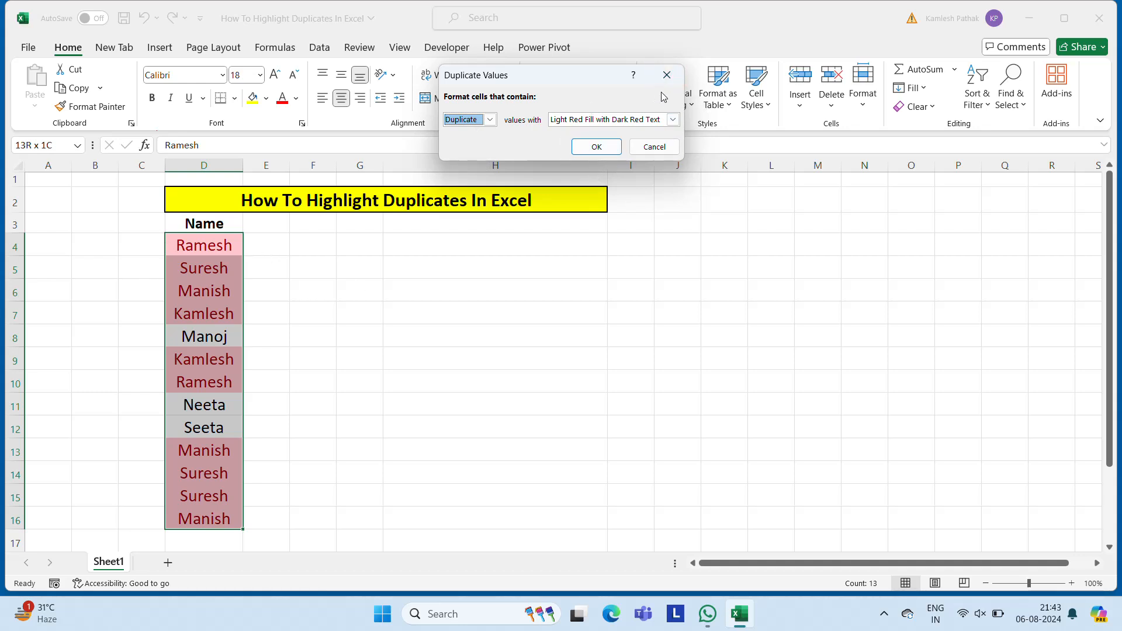
key(Escape)
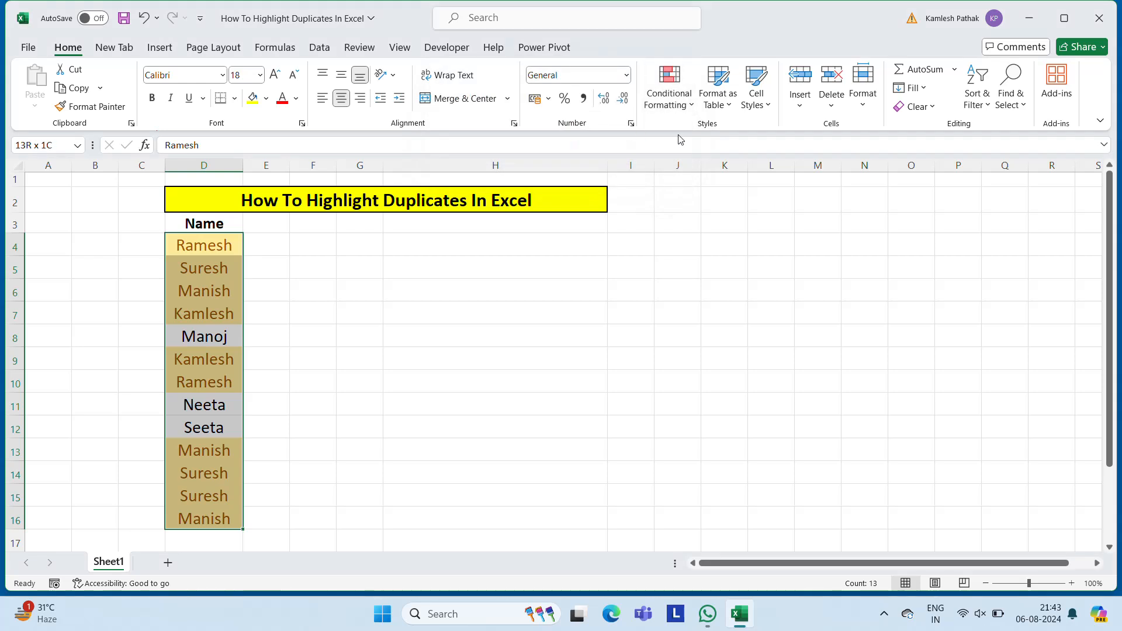
- Clear the conditional formatting rules from the names in D4:D16
click(692, 111)
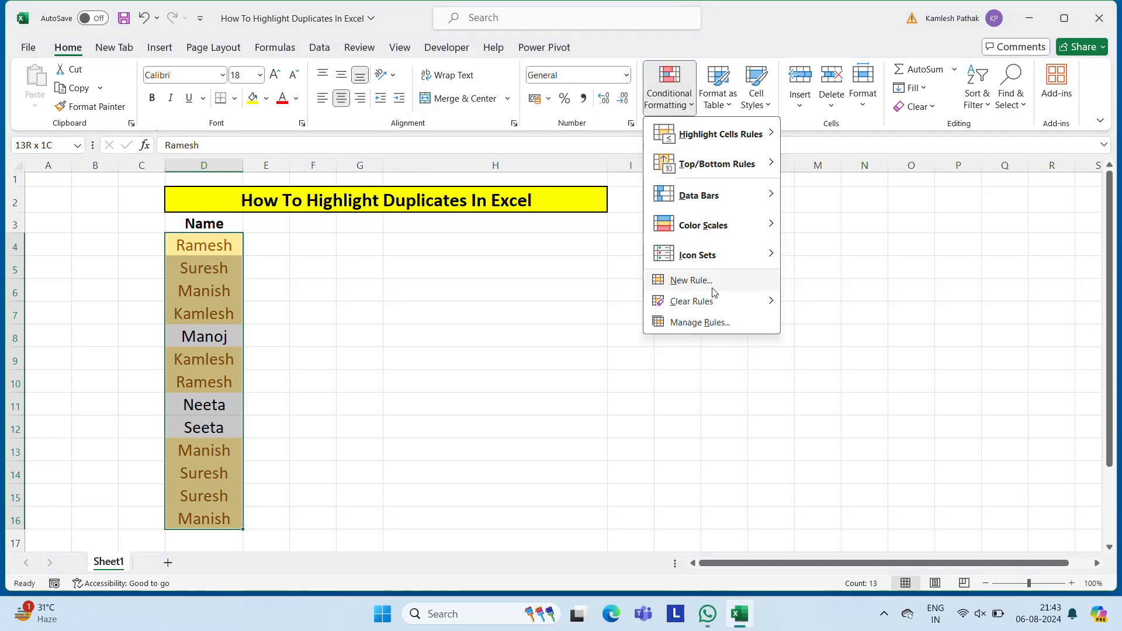
mouse_move(713, 299)
click(836, 302)
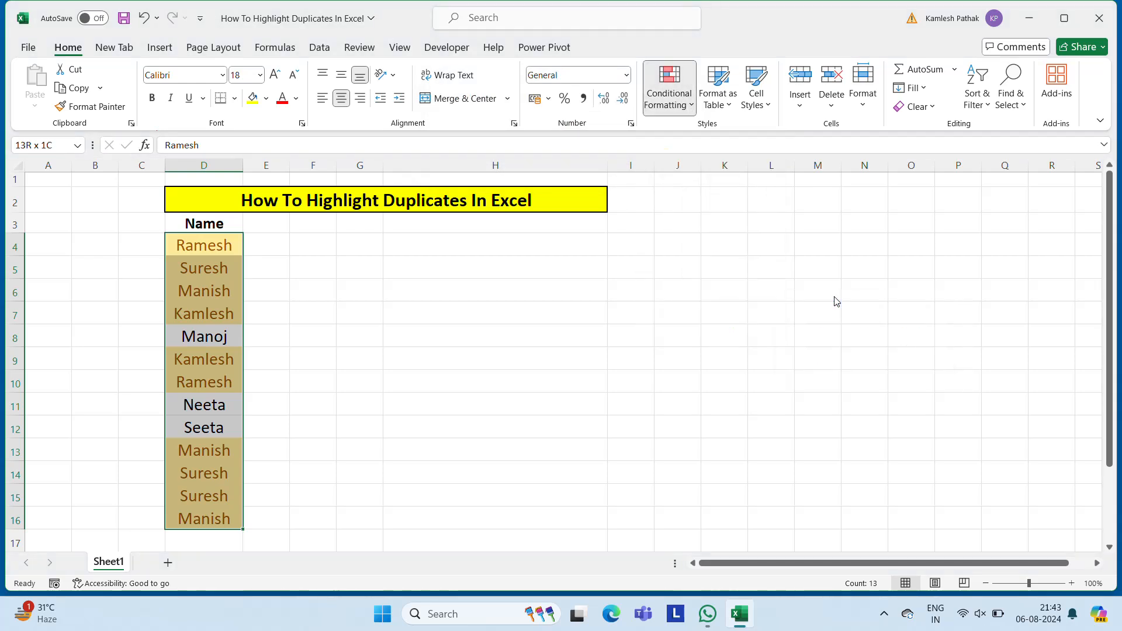
click(296, 260)
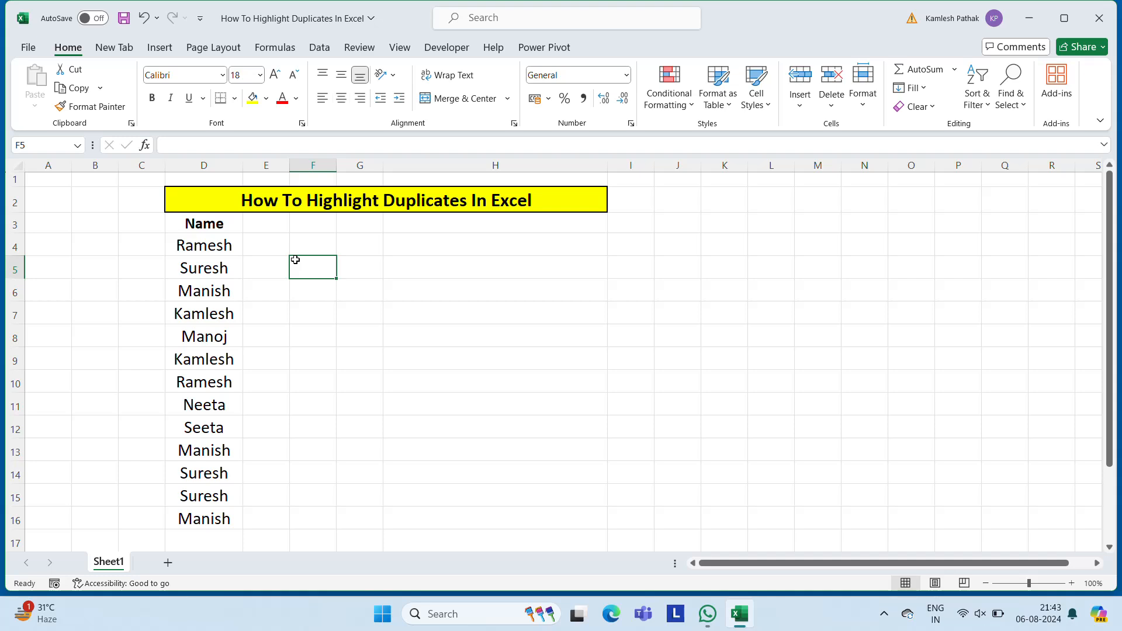
- Start a new conditional formatting rule for D4:D16 that uses a formula to determine which cells to format
key(Up)
key(Left)
key(Left)
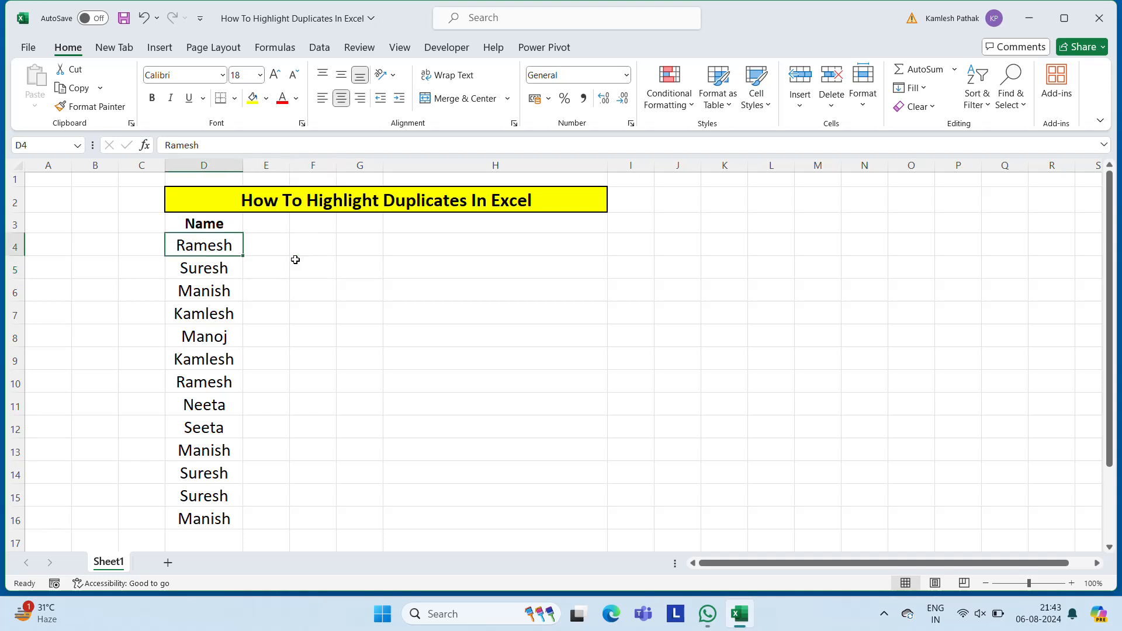
key(ctrl+shift+Down)
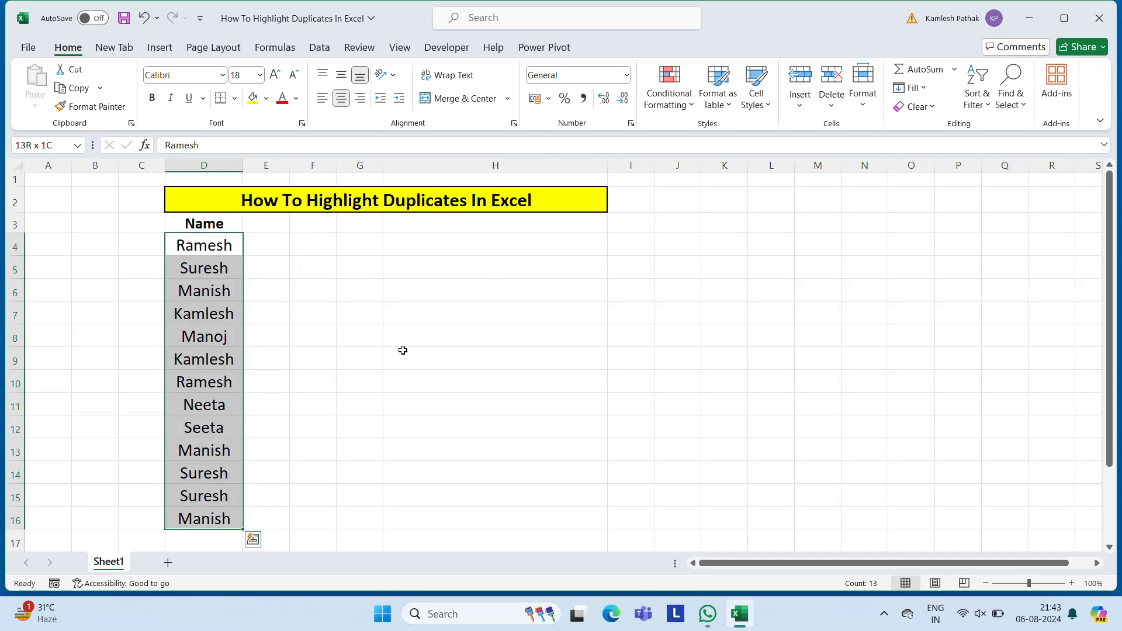
click(693, 106)
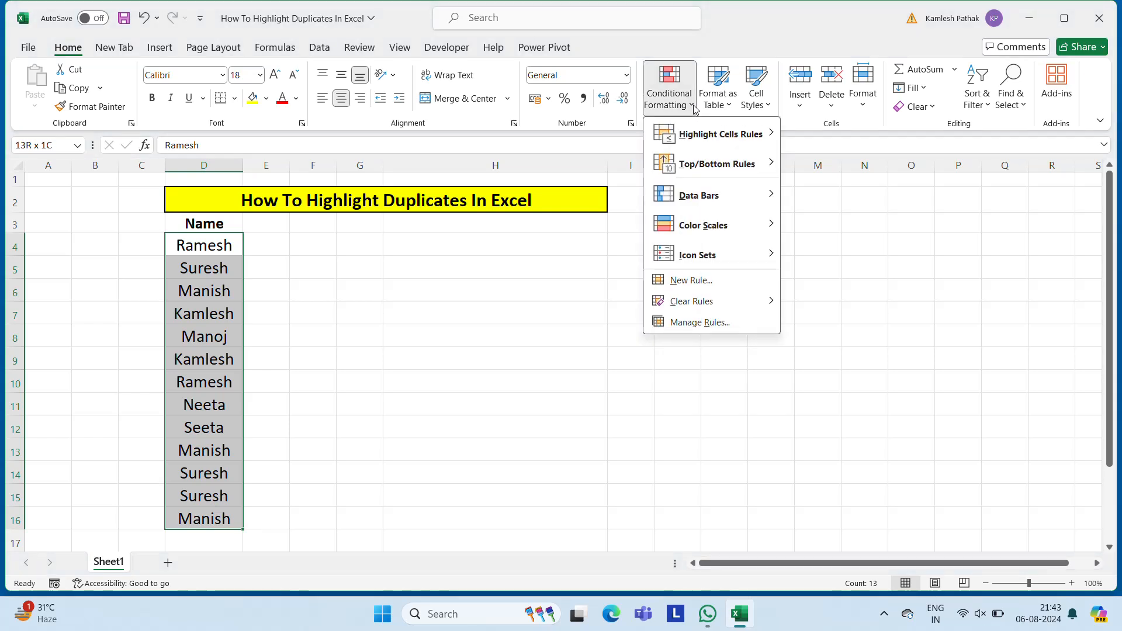
mouse_move(702, 135)
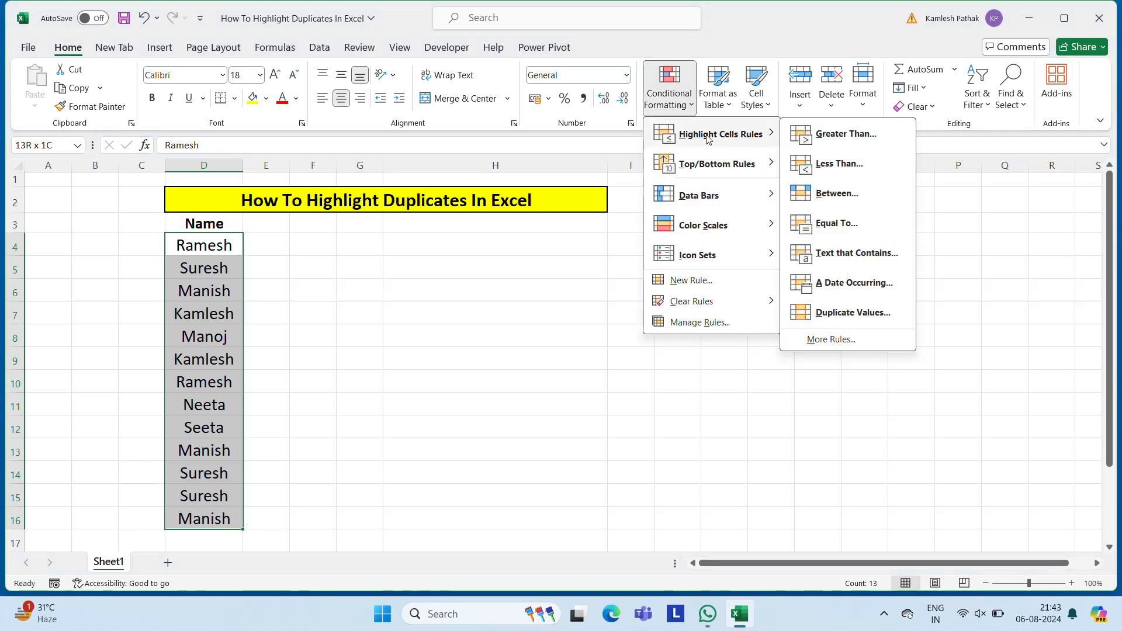
click(730, 286)
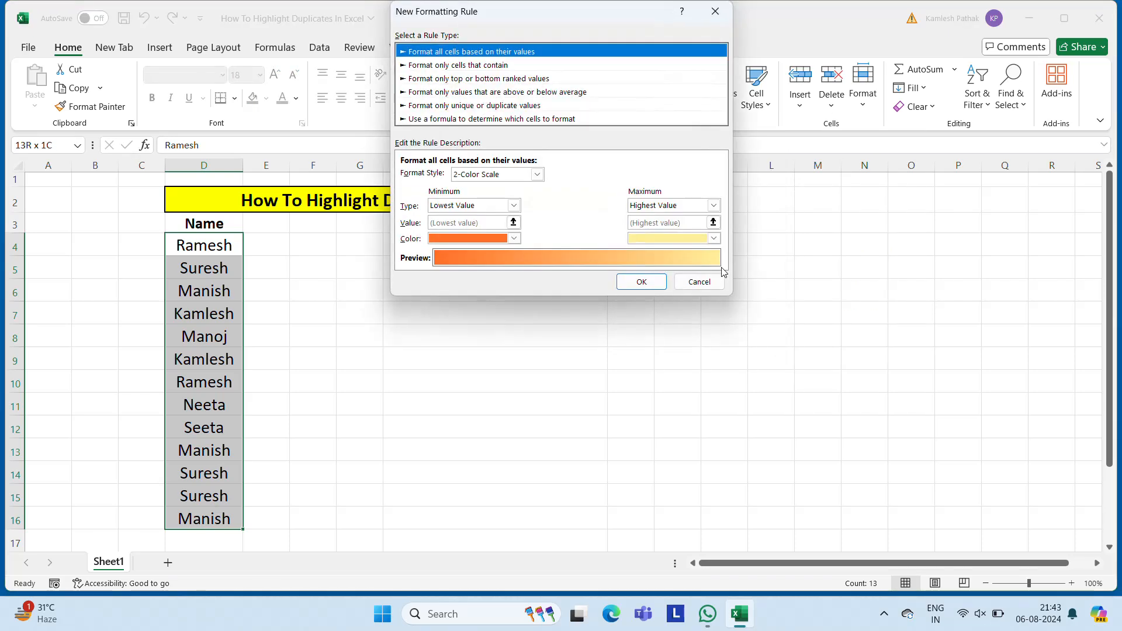
drag(507, 20, 763, 125)
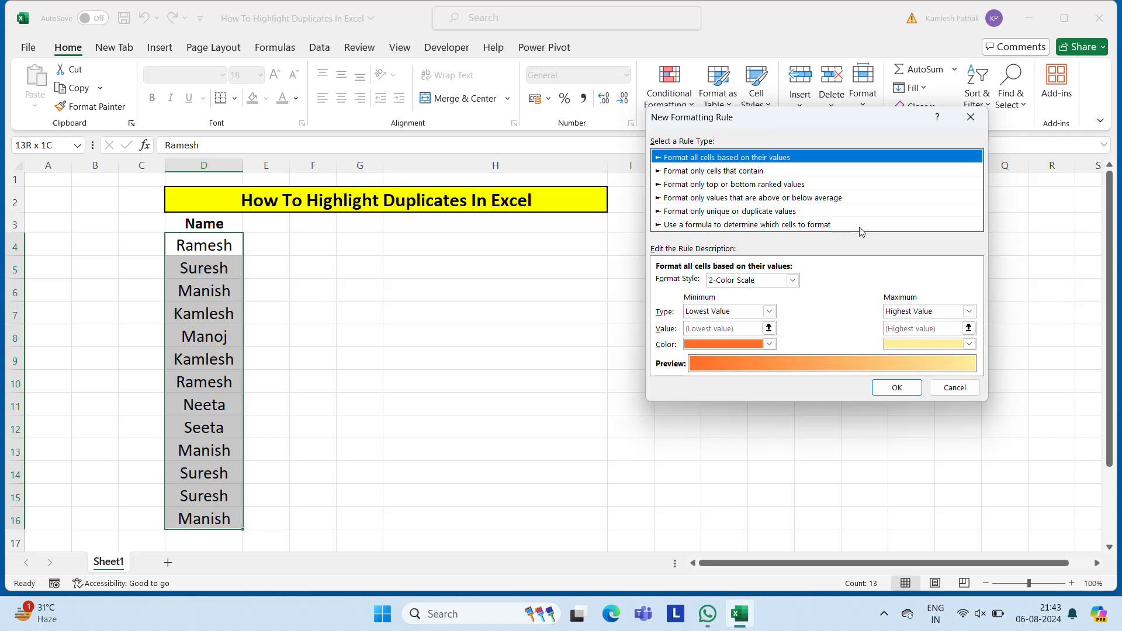
click(776, 225)
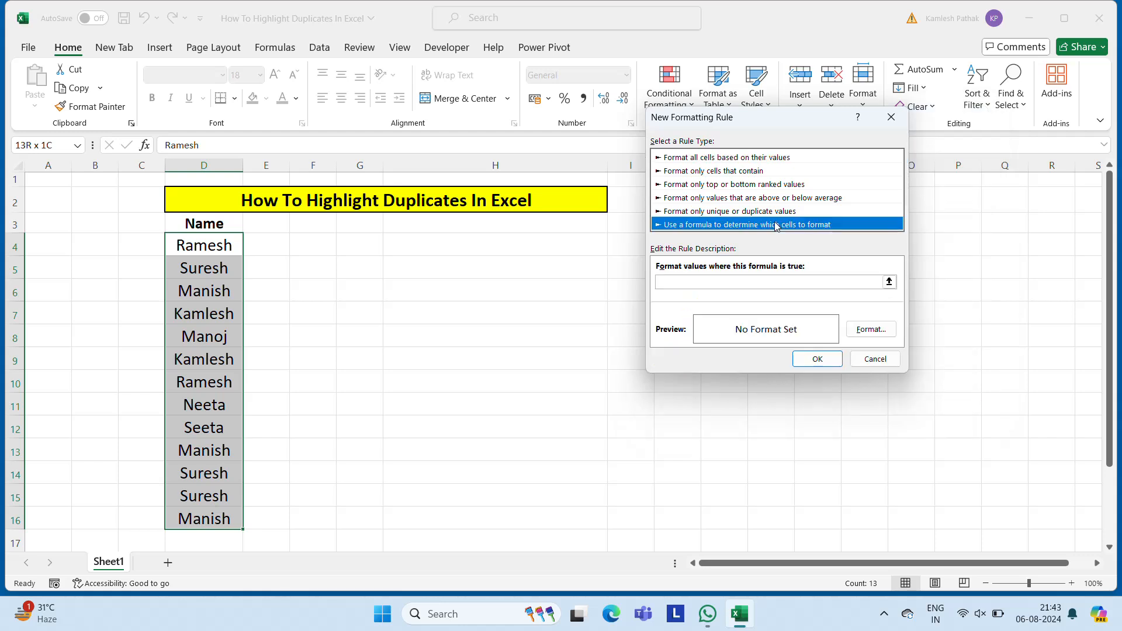
- Enter =countif($D$4:$D$16,$D$4)>1 as the condition of the new formatting rule for the names
click(704, 281)
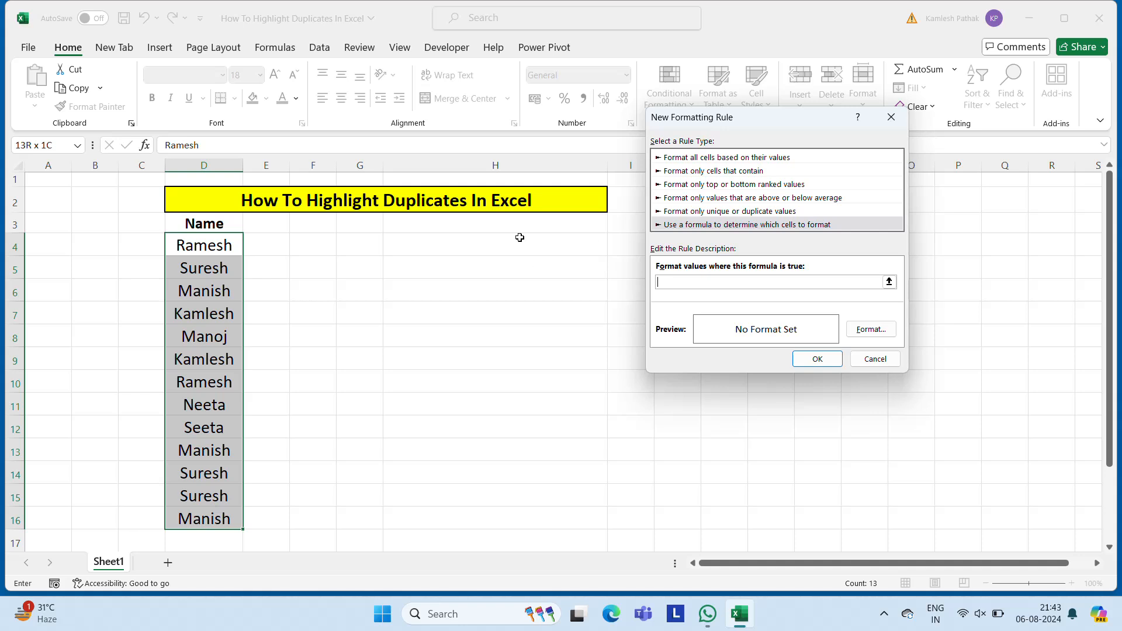
text(=countif()
click(889, 283)
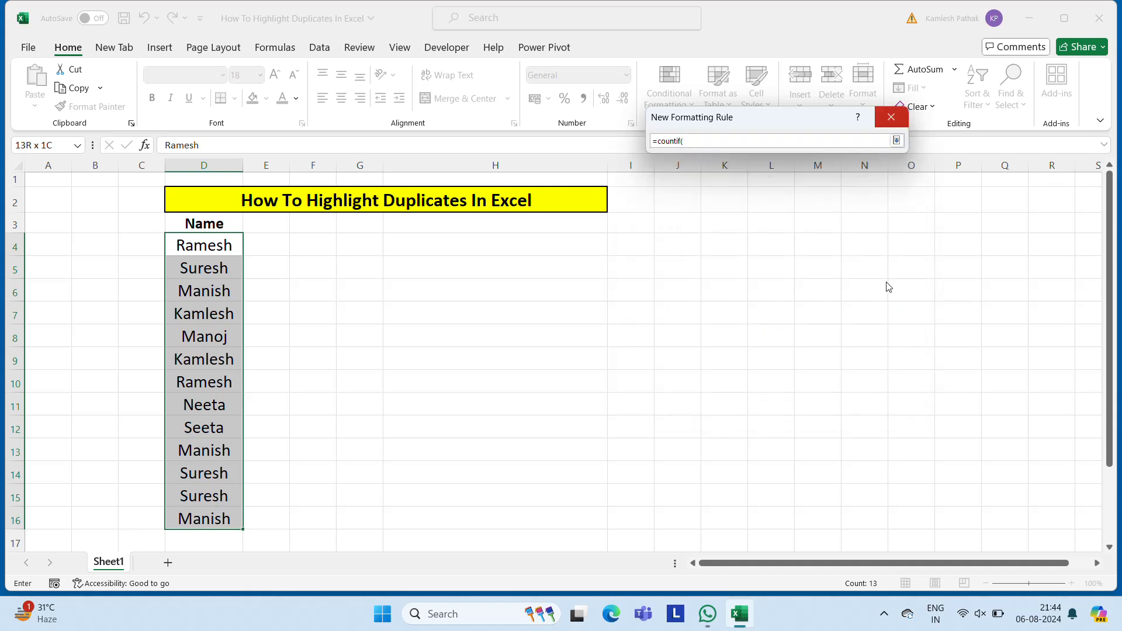
click(198, 251)
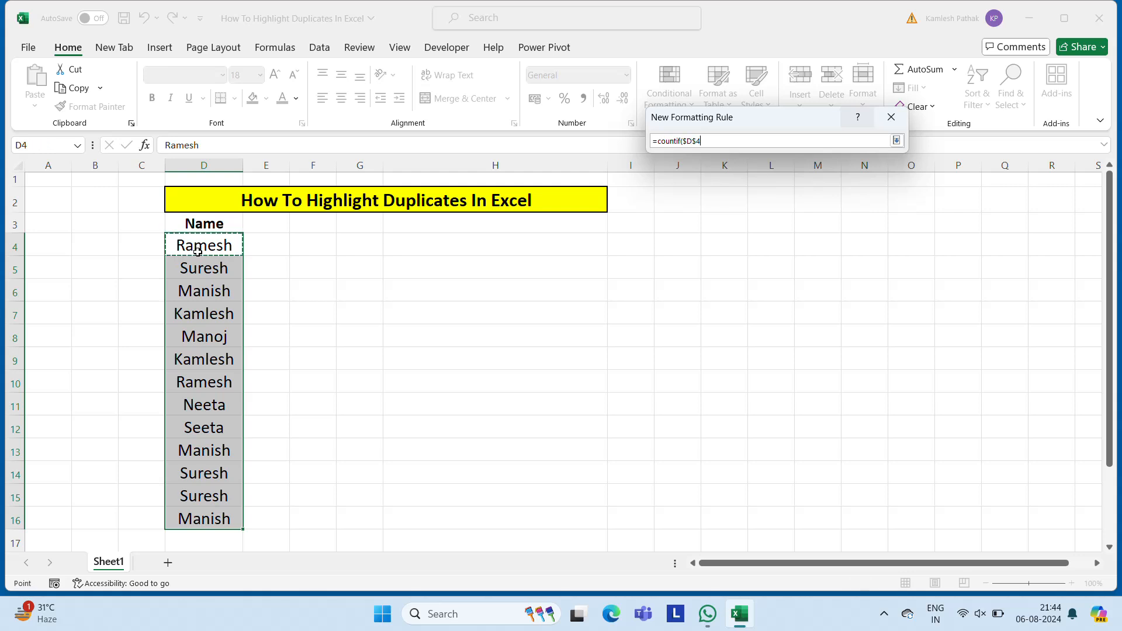
key(ctrl+shift+Down)
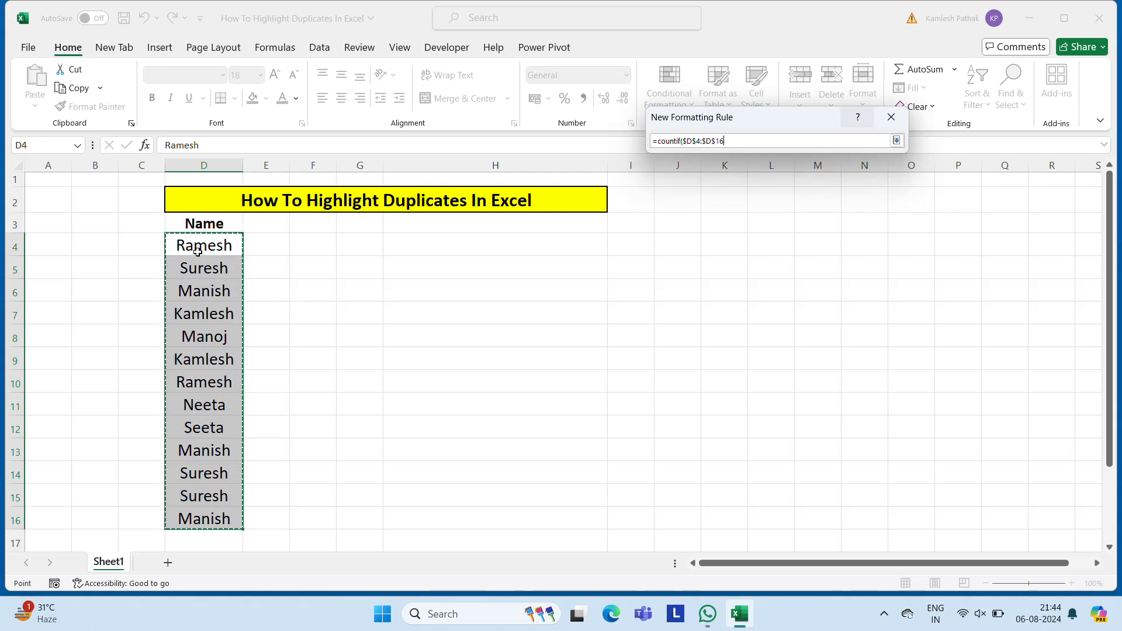
text(,)
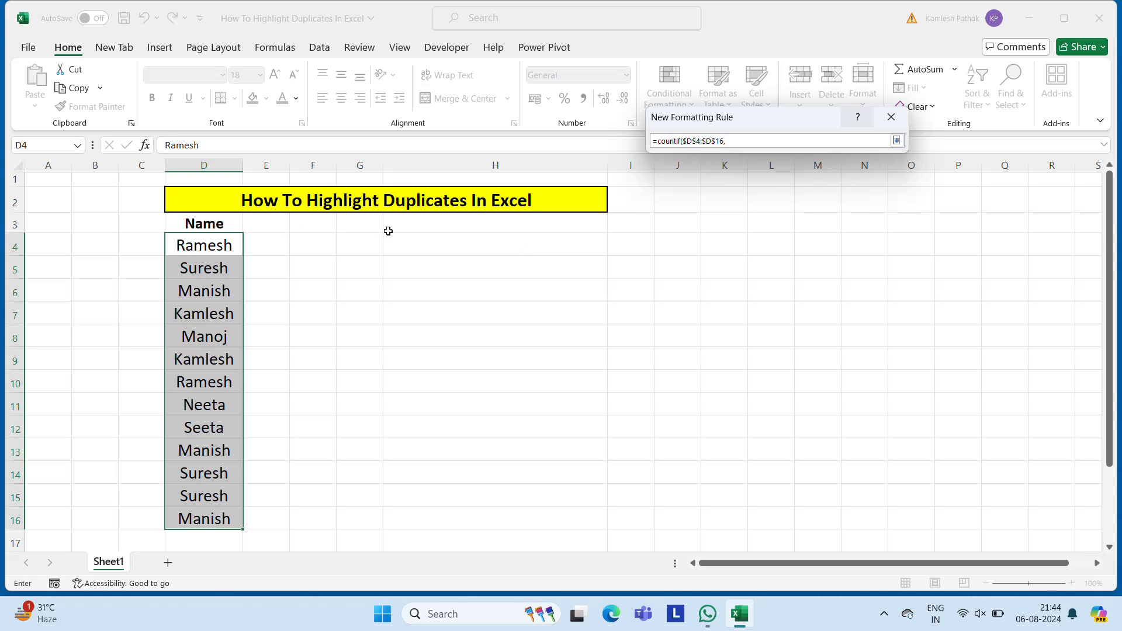
click(222, 245)
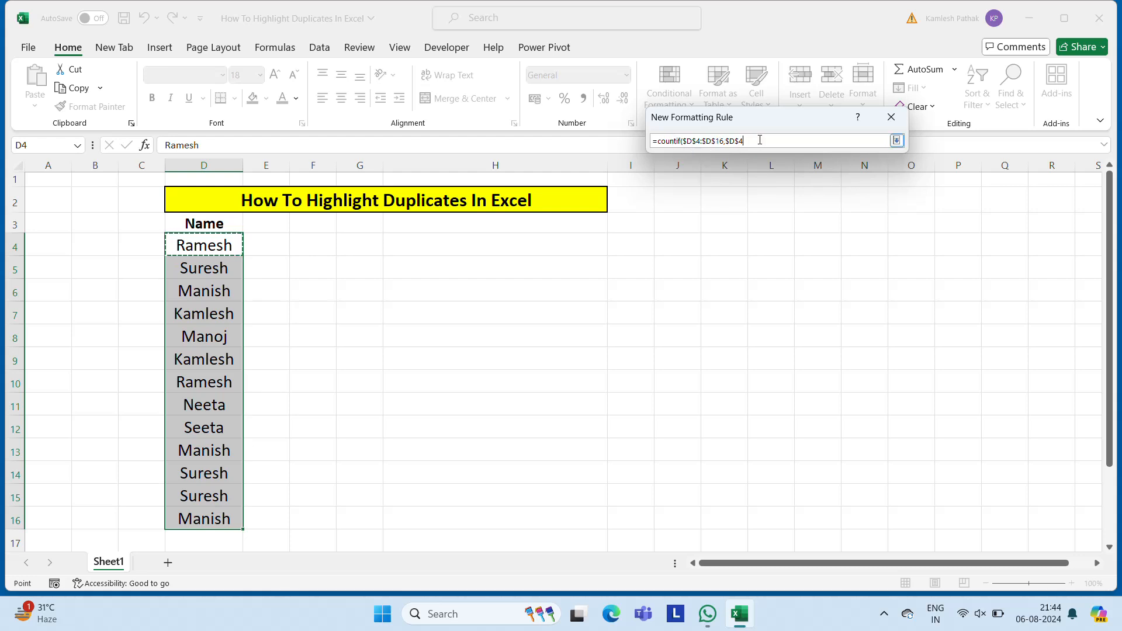
text())
text(>1)
click(897, 141)
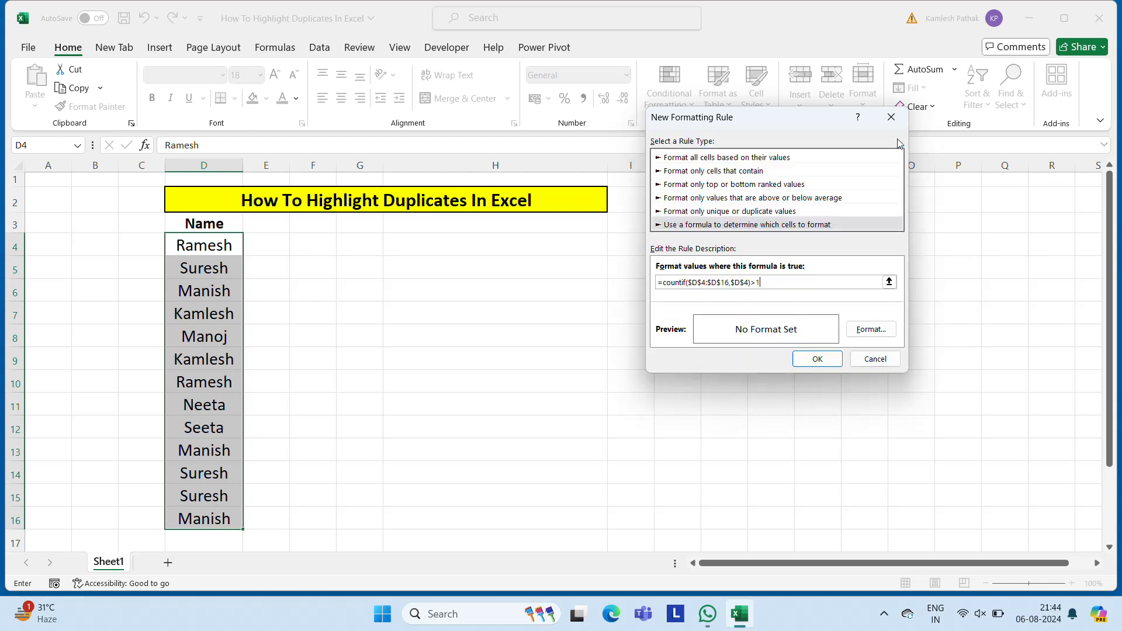
click(689, 283)
key(shift+Right)
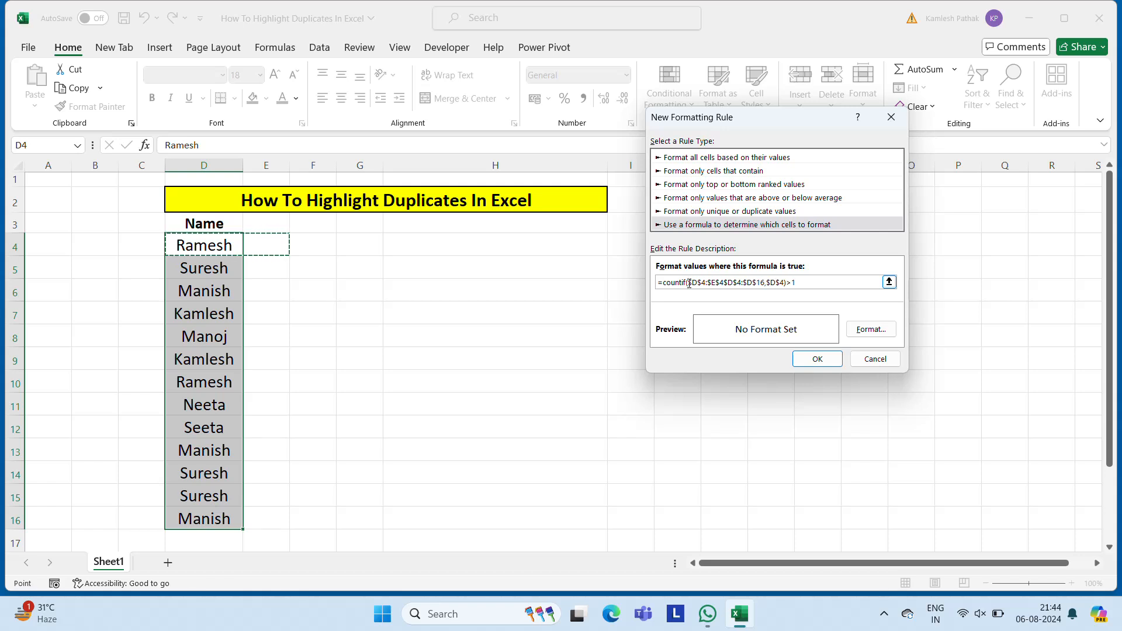
key(ctrl+z)
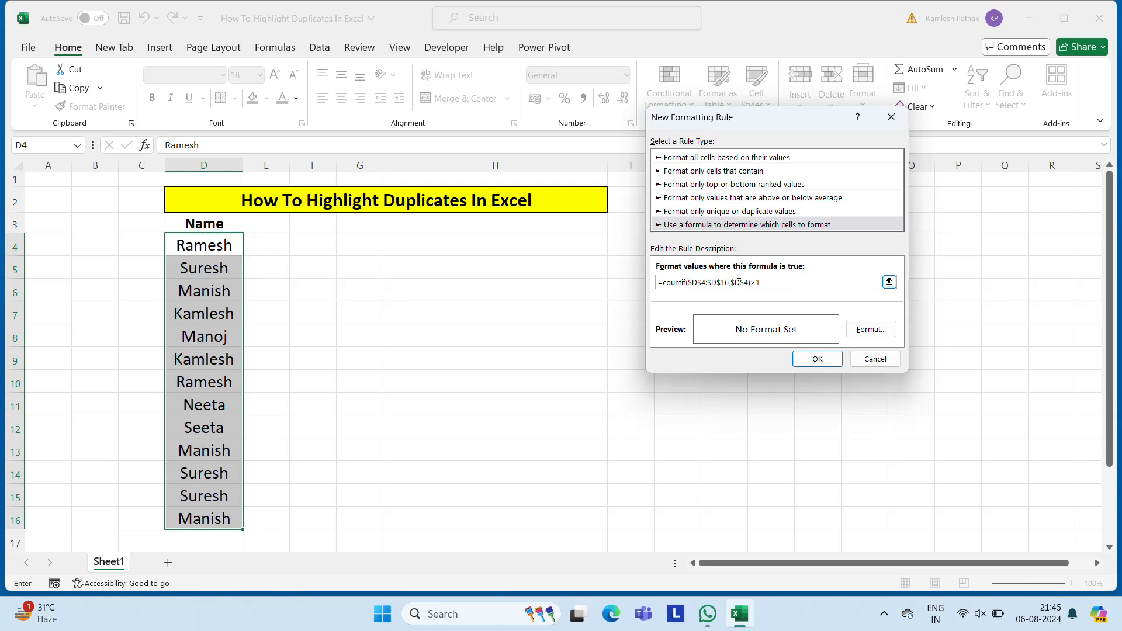
- Make all references in the rule's formula relative, so it reads =countif(D4:D16,D4)>1
click(692, 284)
key(BackSpace)
click(697, 284)
key(BackSpace)
click(703, 284)
key(BackSpace)
click(709, 284)
key(BackSpace)
click(720, 283)
key(BackSpace)
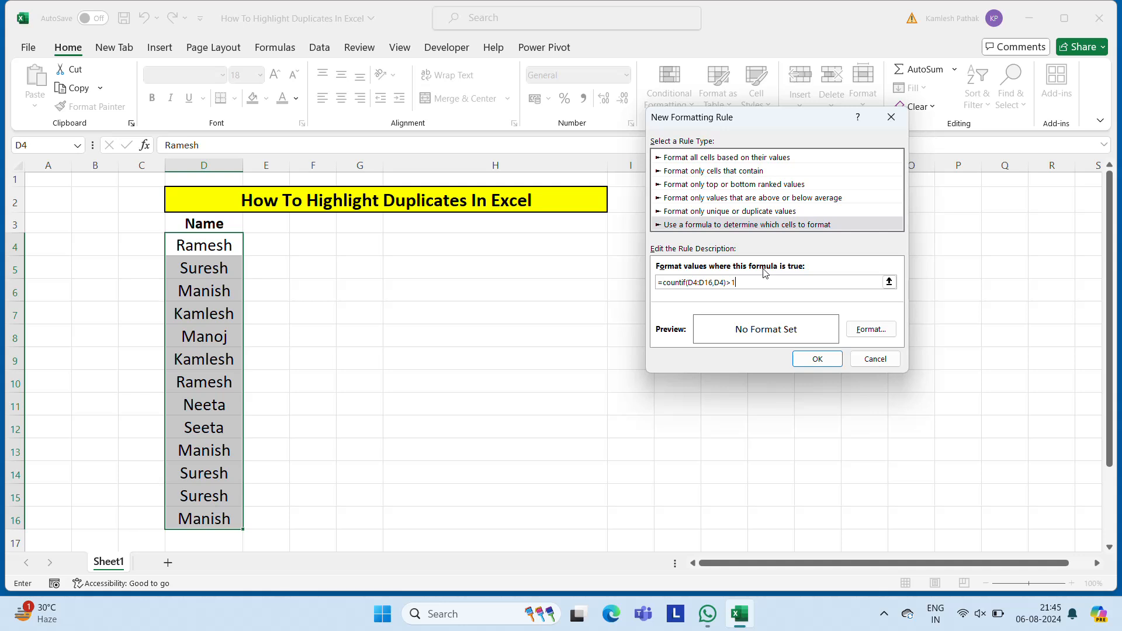
- Give the rule a solid yellow fill and apply it to the names in D4:D16
click(872, 330)
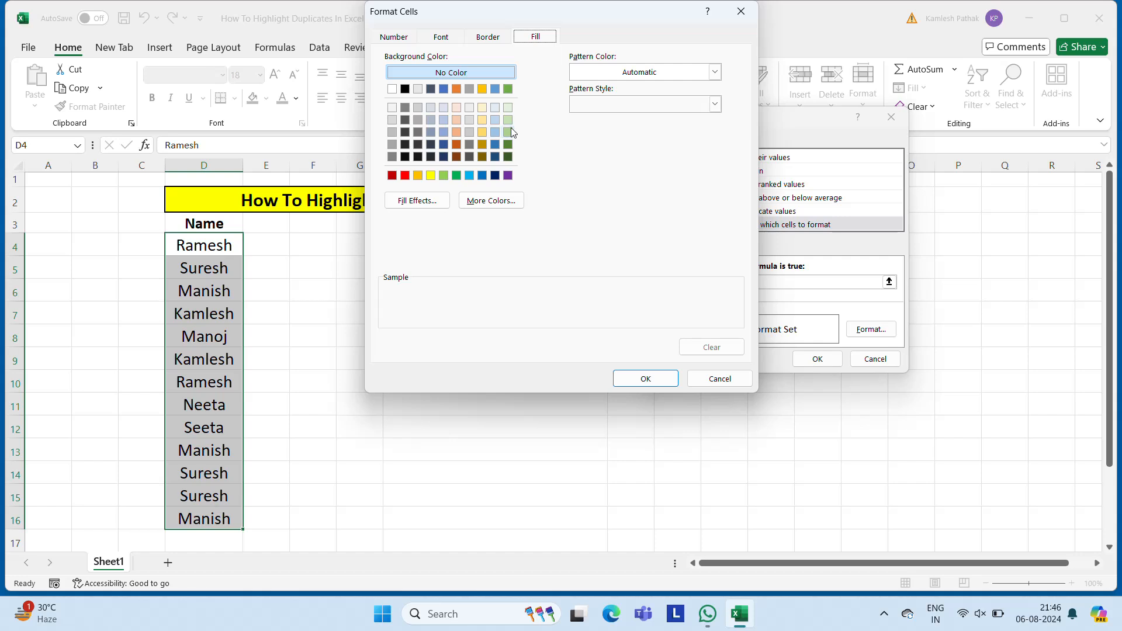
click(431, 176)
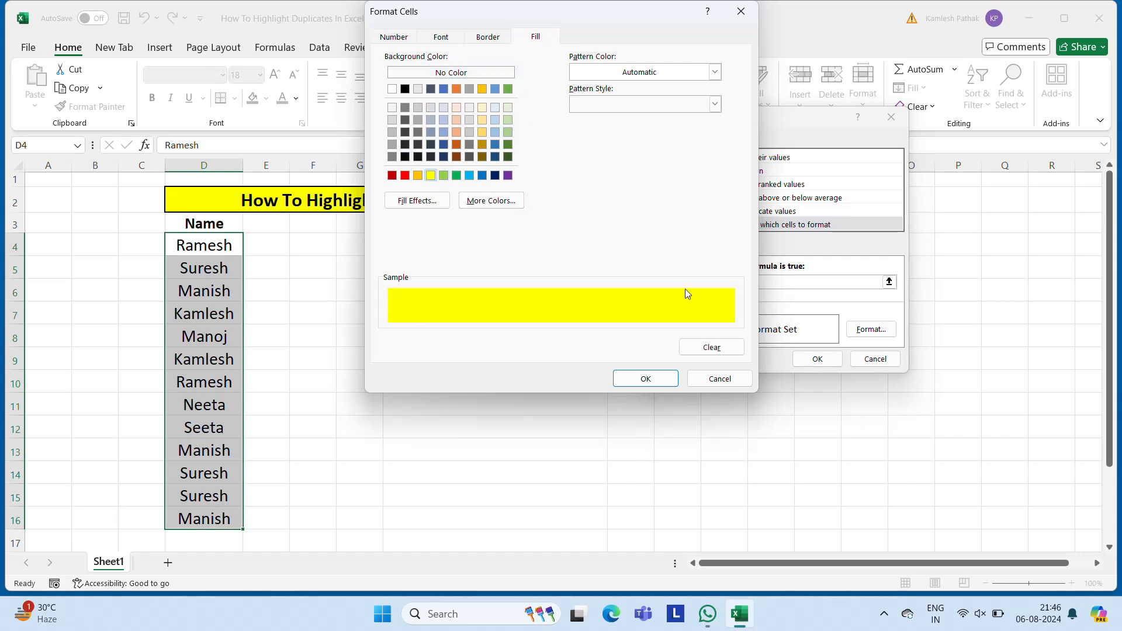
click(646, 378)
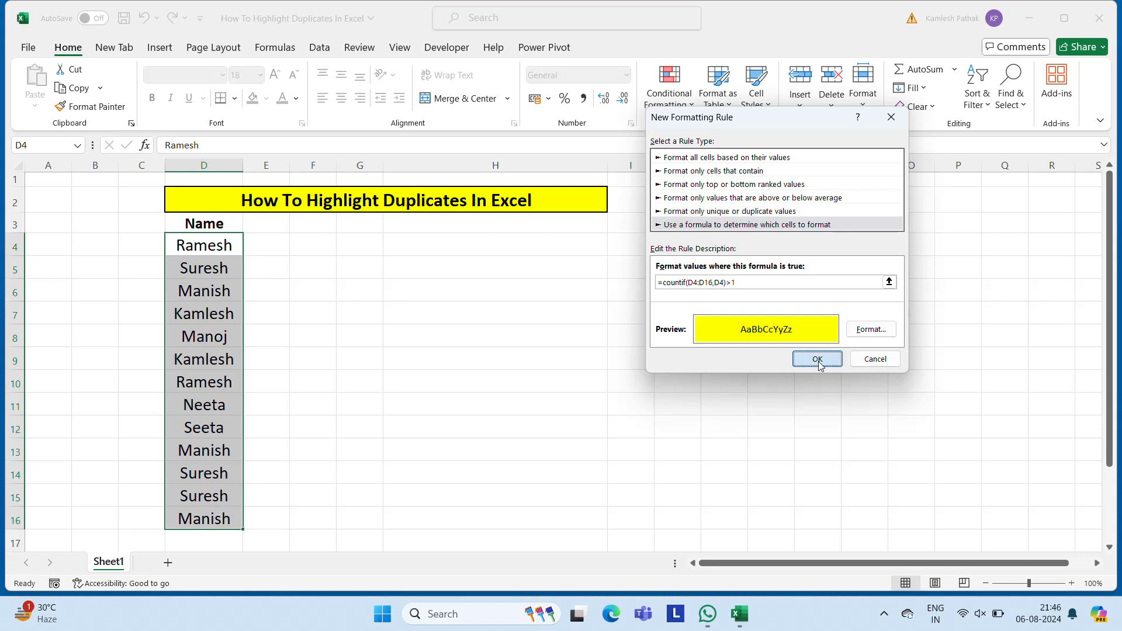
click(818, 360)
click(818, 361)
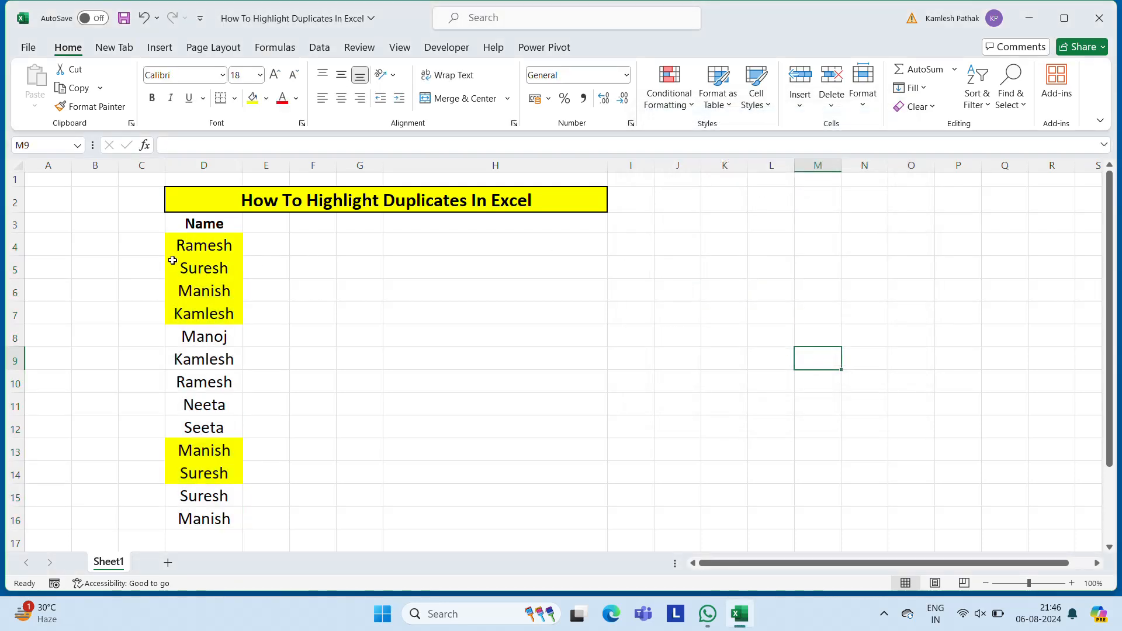
- Examine which names in D4:D16 the rule highlights, comparing repeated entries such as D4 and D10
click(212, 250)
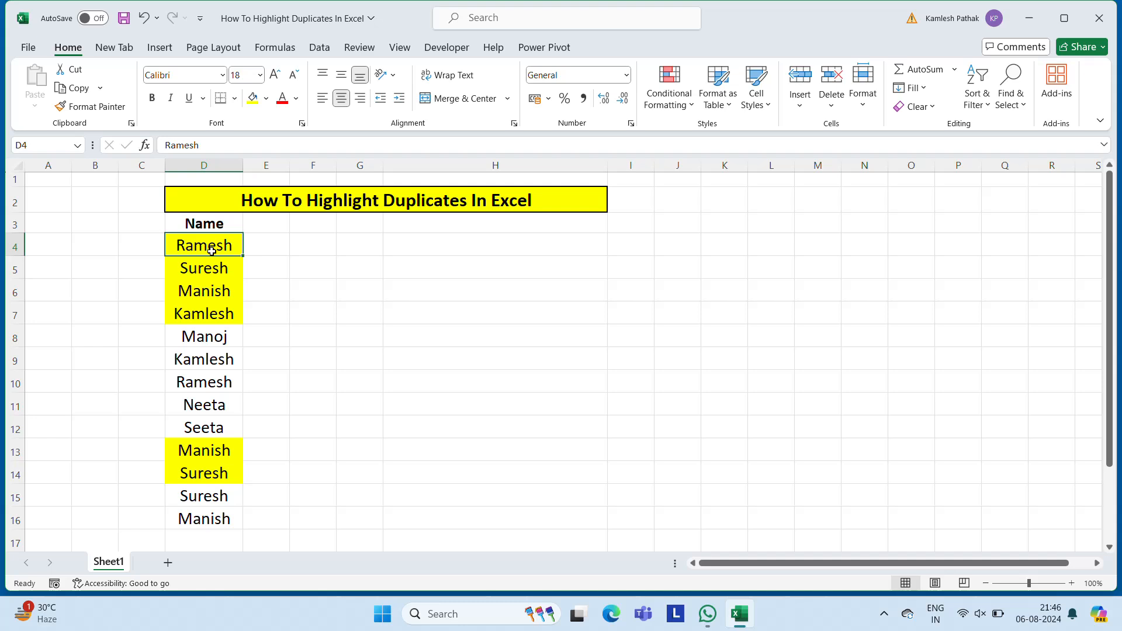
key(Down)
key(Up)
key(ctrl+shift+Down)
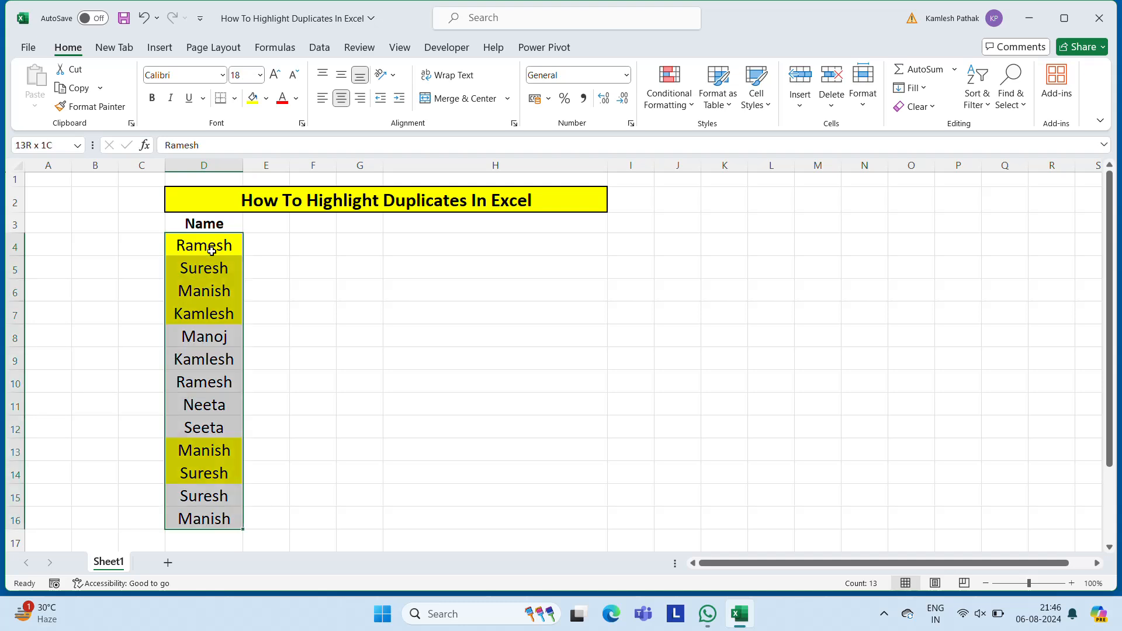
key(Right)
key(Left)
key(Down)
key(Down)
key(Down)
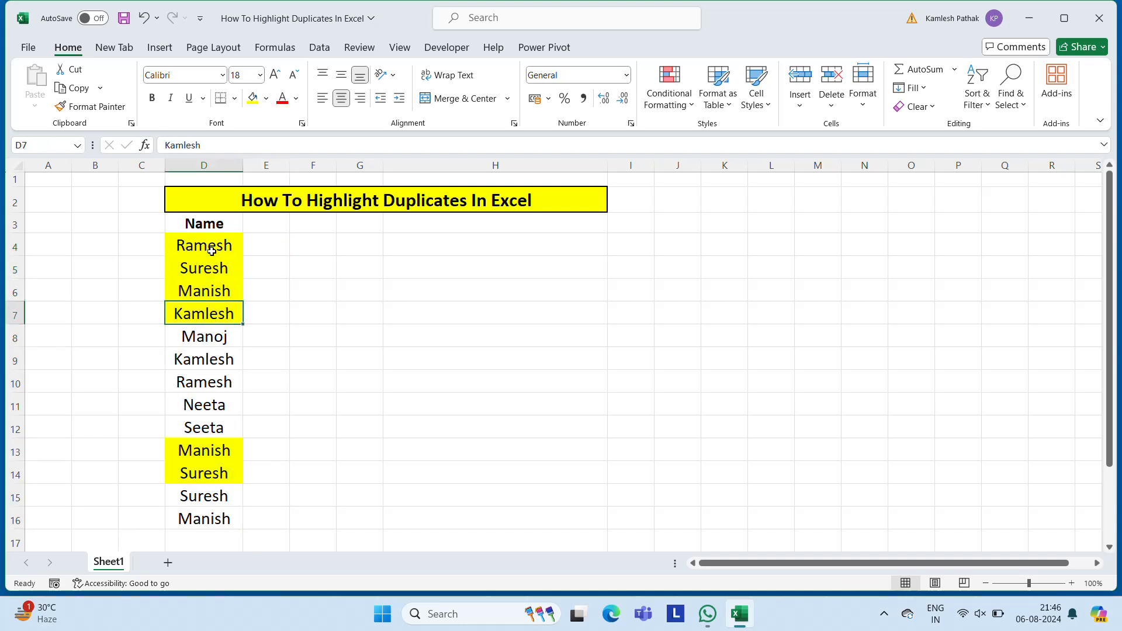
key(Up)
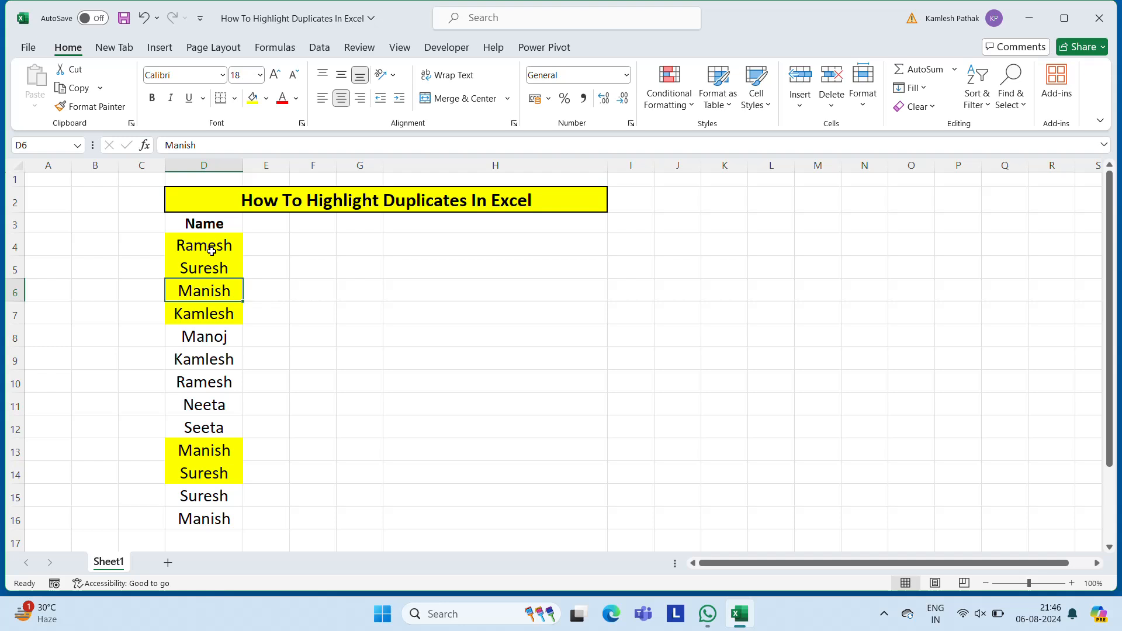
key(Up)
key(Up)
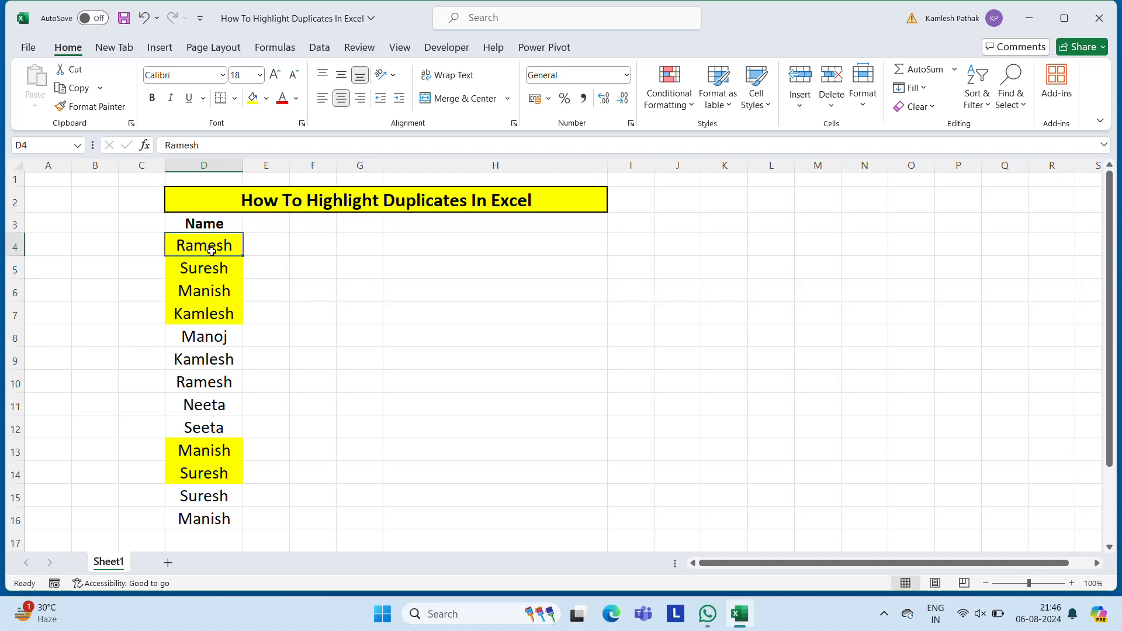
key(ctrl+shift+Down)
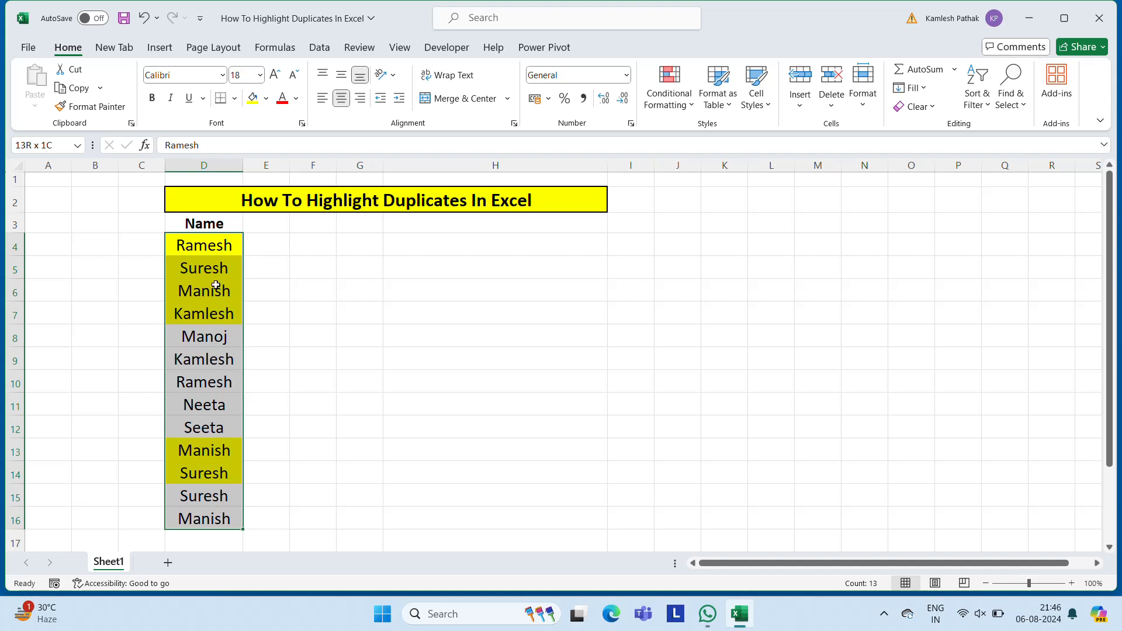
click(208, 521)
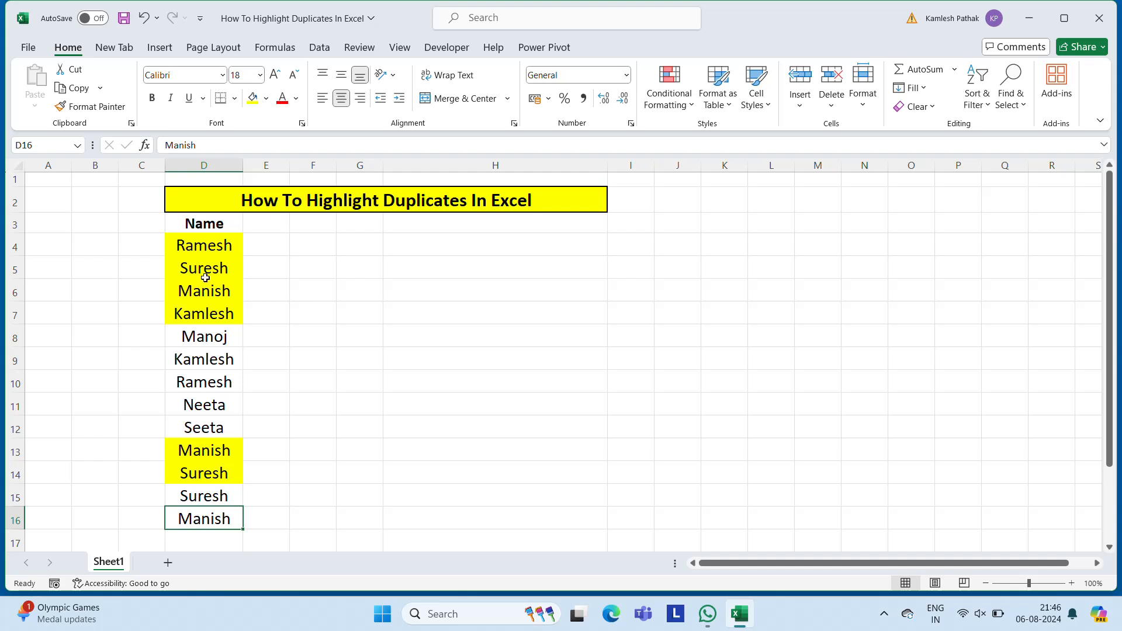
click(227, 241)
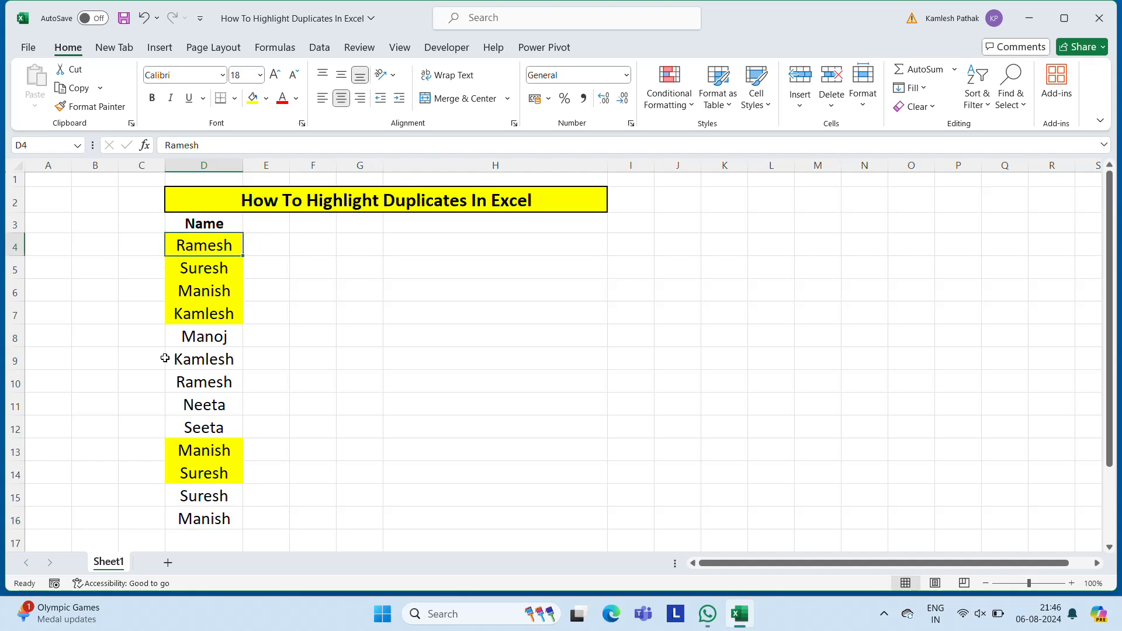
drag(202, 385, 206, 241)
click(206, 243)
click(218, 378)
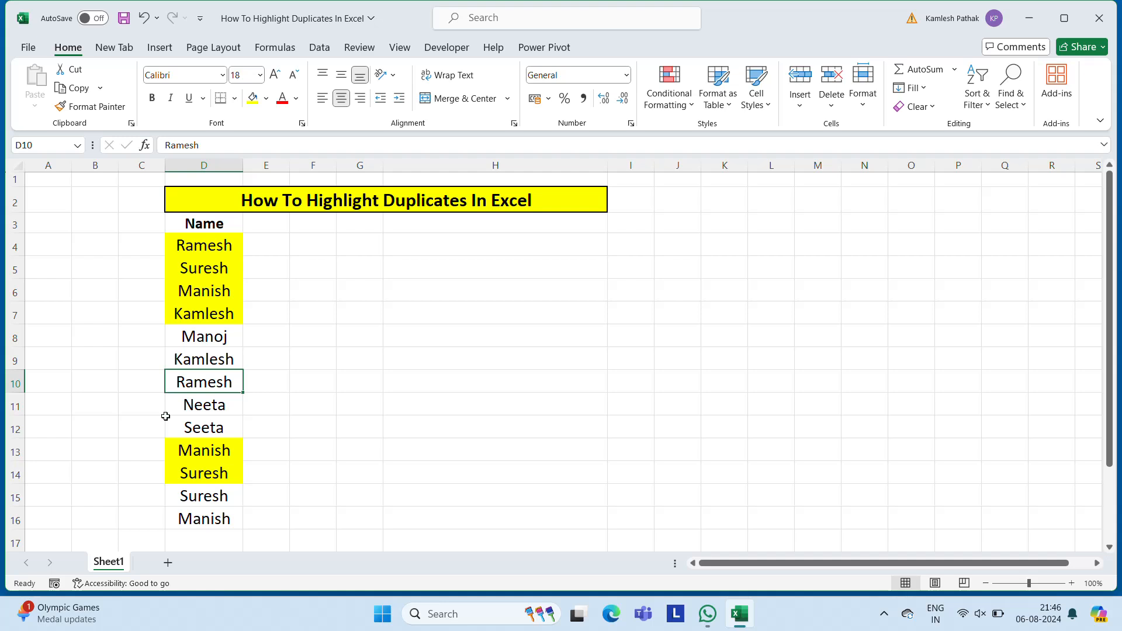
click(213, 517)
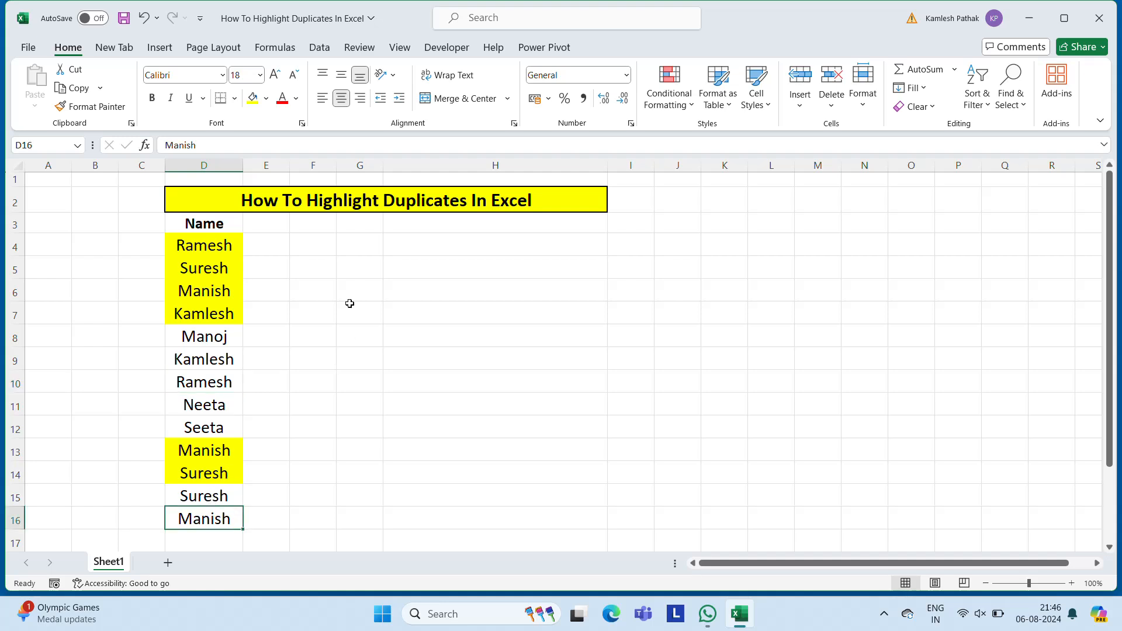
- Undo the COUNTIF-based conditional formatting rule applied to the names
click(206, 249)
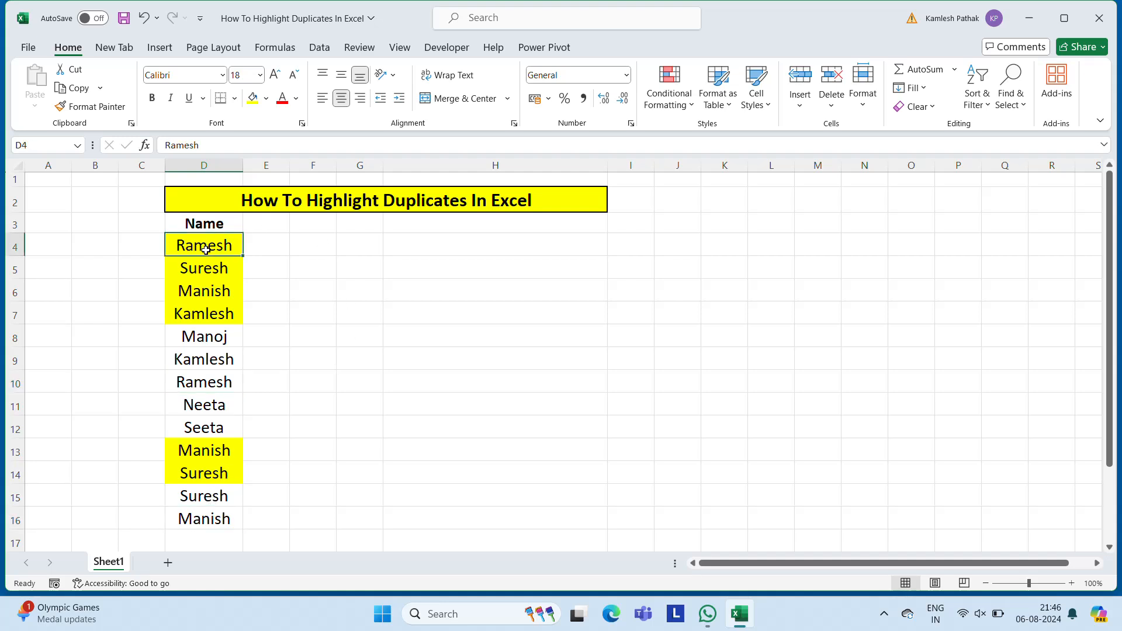
key(ctrl+z)
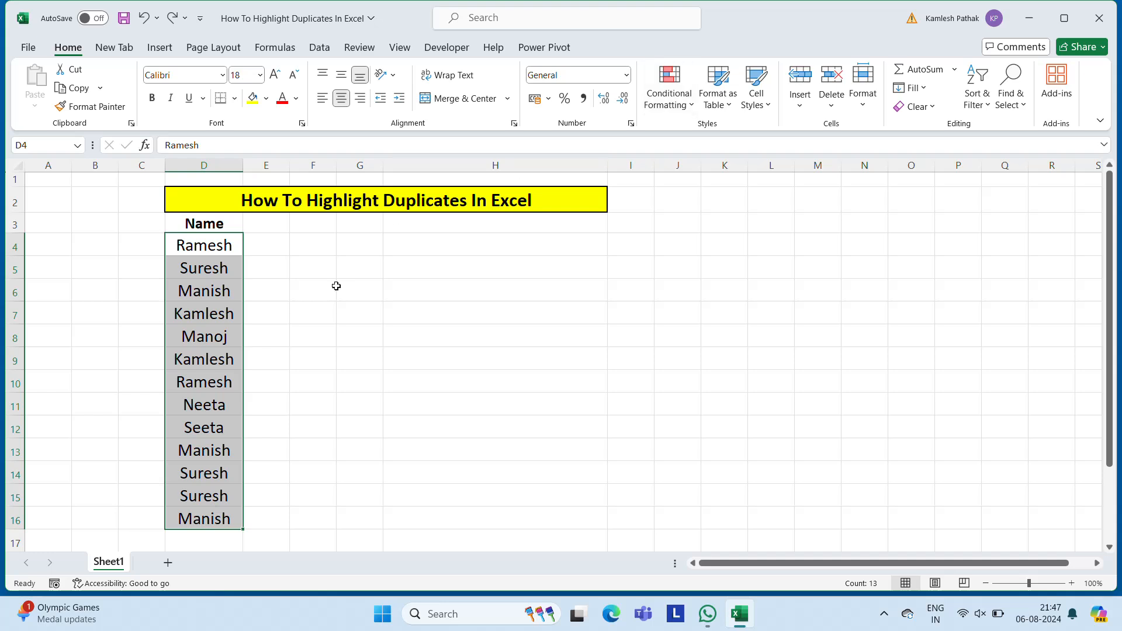
- Enter the formula =COUNTIF(D4:D16,D4) in cell H4
click(419, 242)
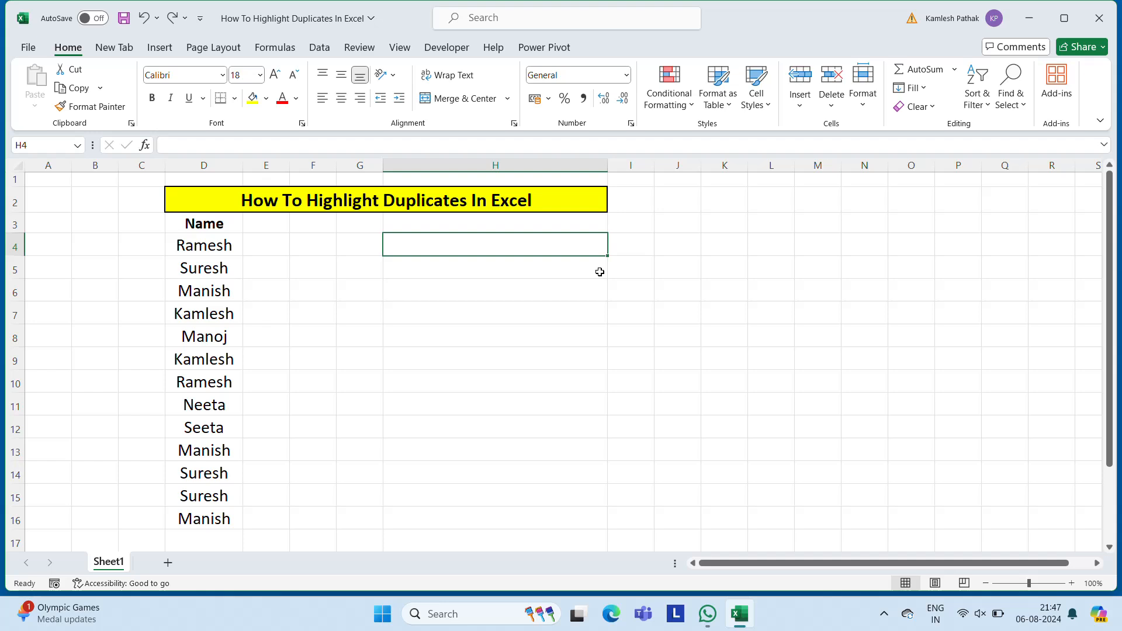
text(=coun)
key(Down)
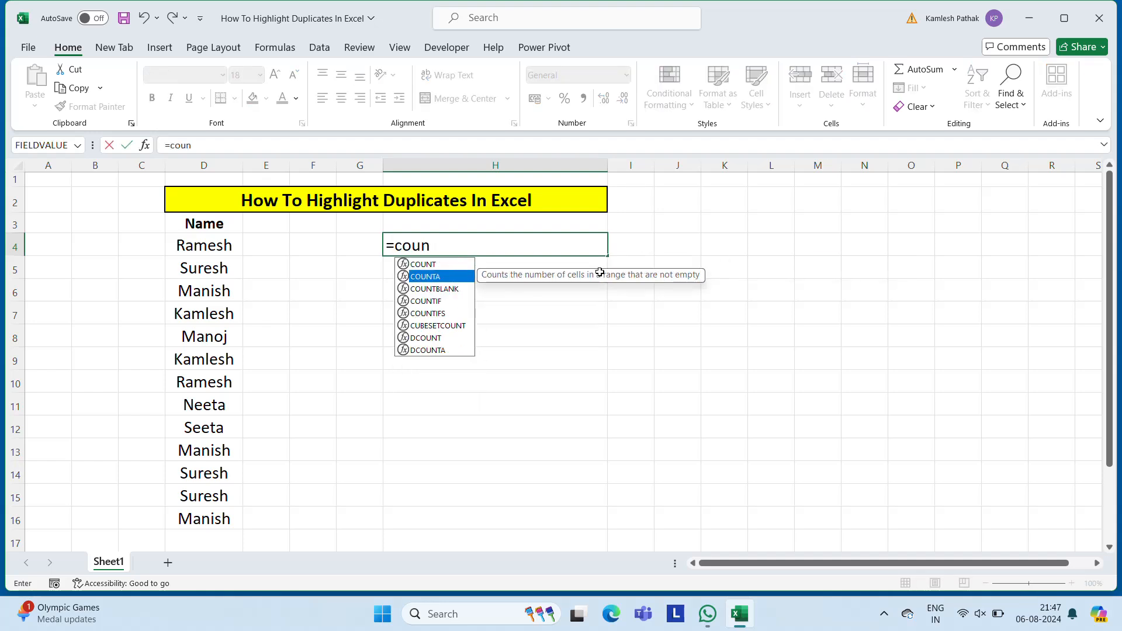
key(Down)
key(Down)
key(Tab)
key(Left)
key(Left)
key(Left)
key(Left)
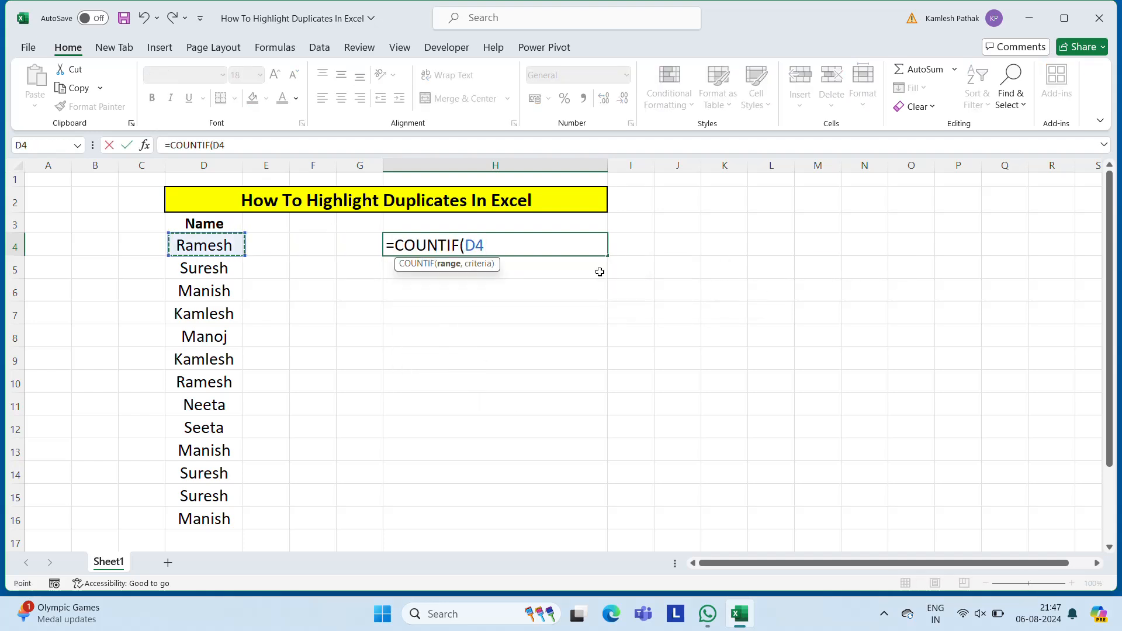
key(ctrl+shift+Down)
text(,)
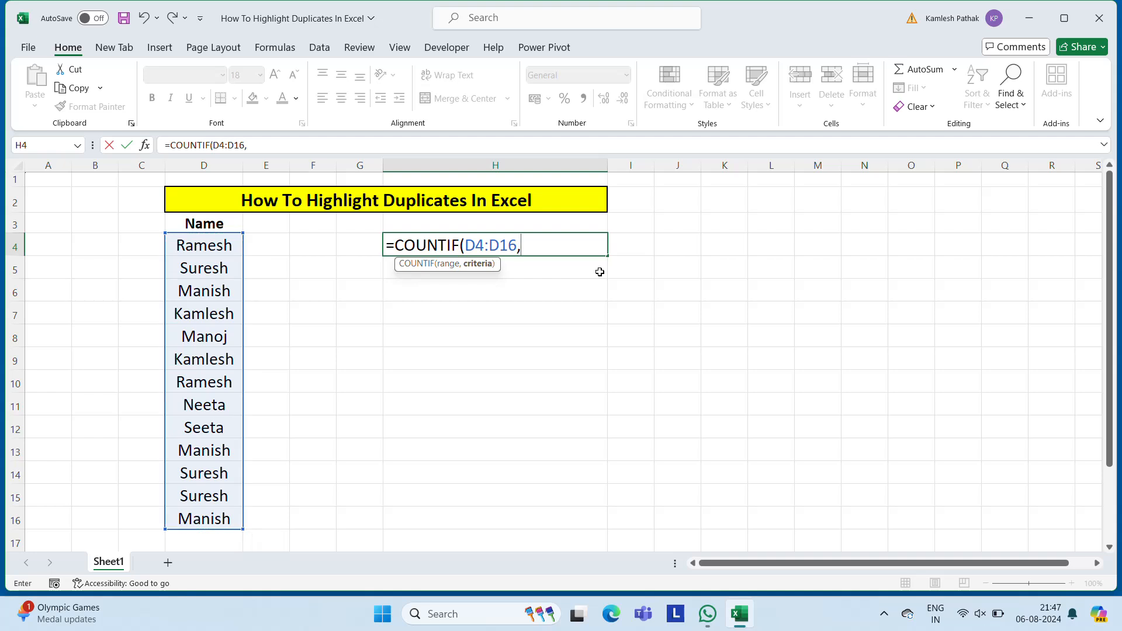
click(202, 246)
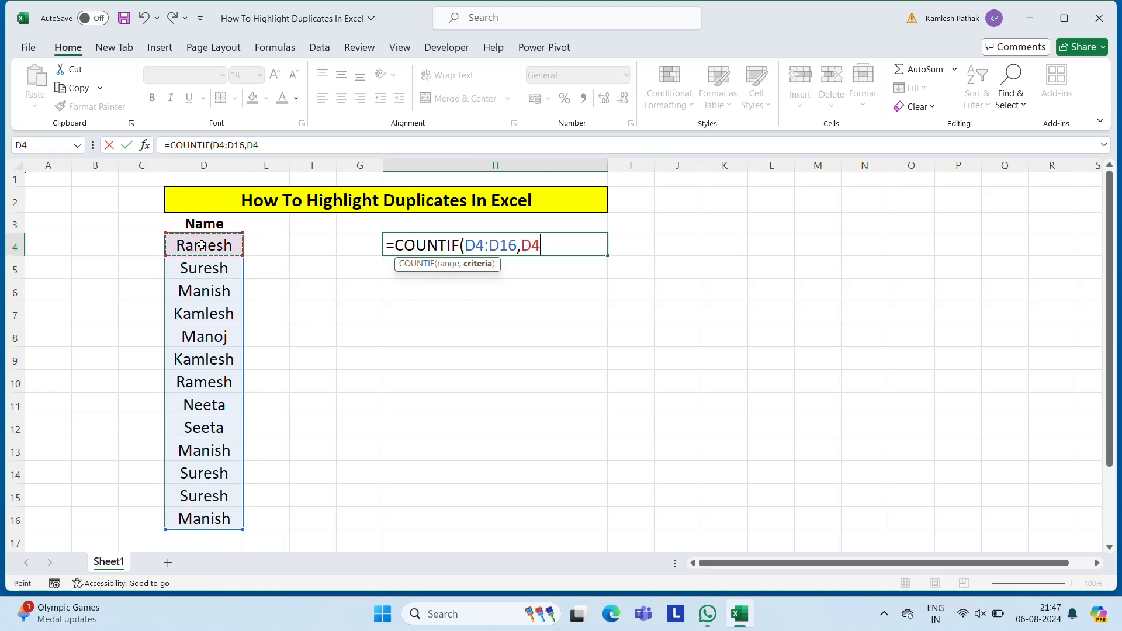
key(Return)
- Make the COUNTIF range absolute in H4 so the formula reads =COUNTIF($D$4:$D$16,D4)
key(Up)
key(F2)
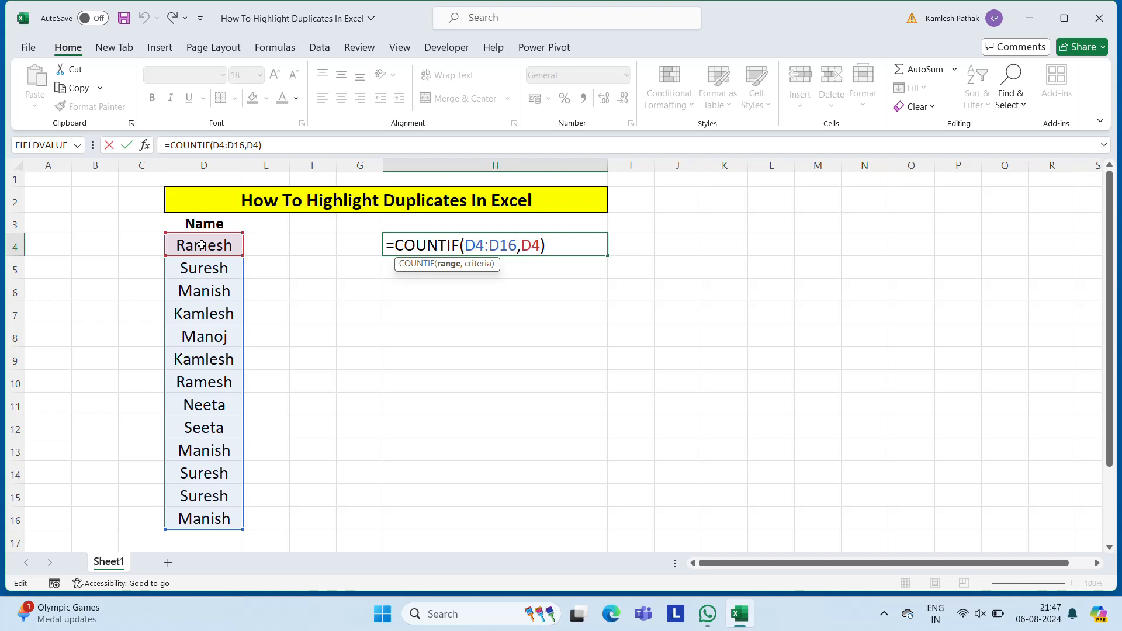
key(Left)
text($)
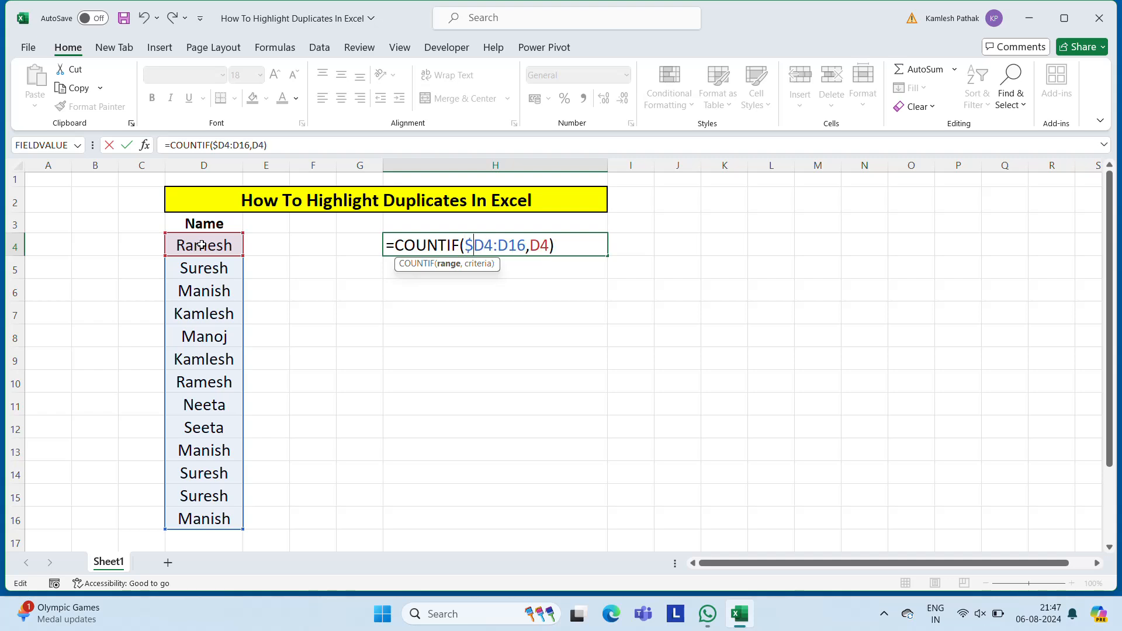
key(Right)
text($)
key(Right)
key(Right)
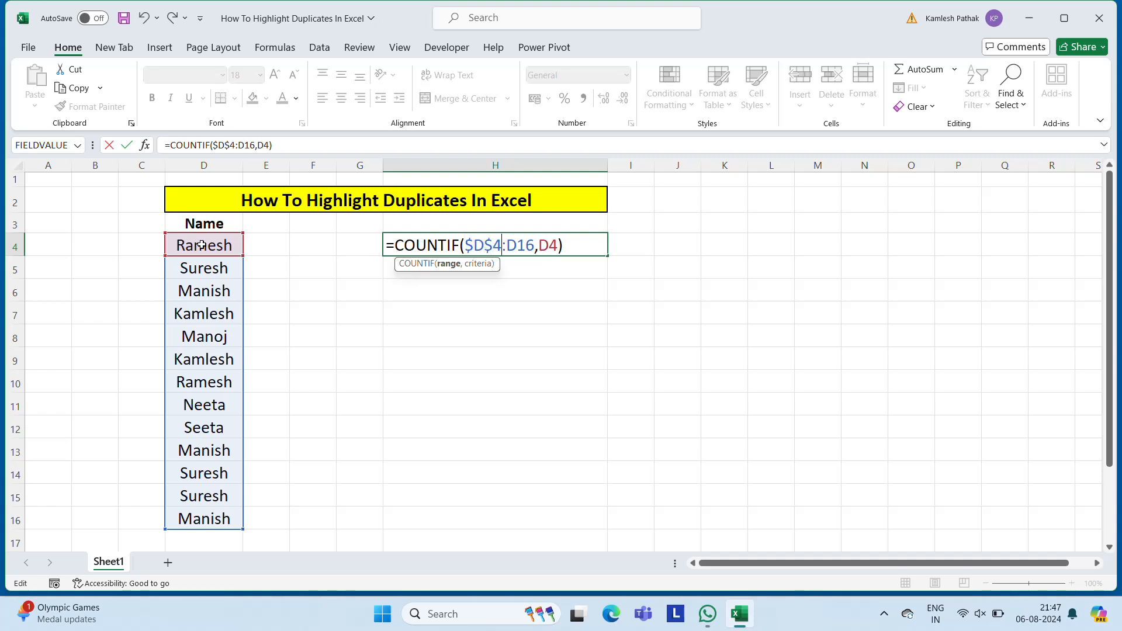
text($)
key(Right)
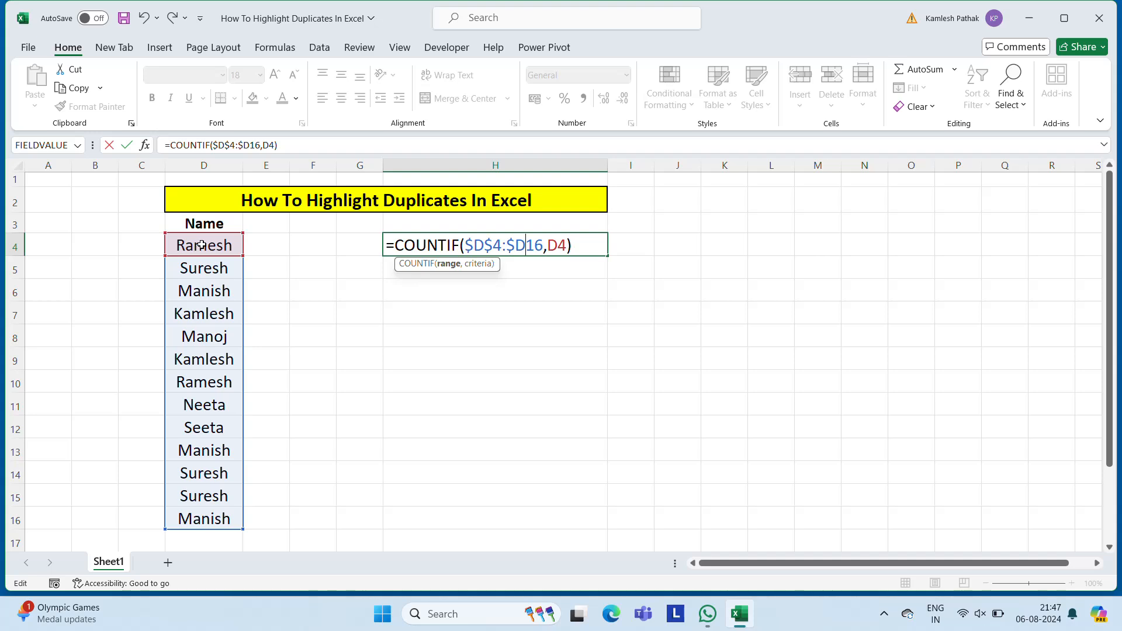
text($)
key(ctrl+Return)
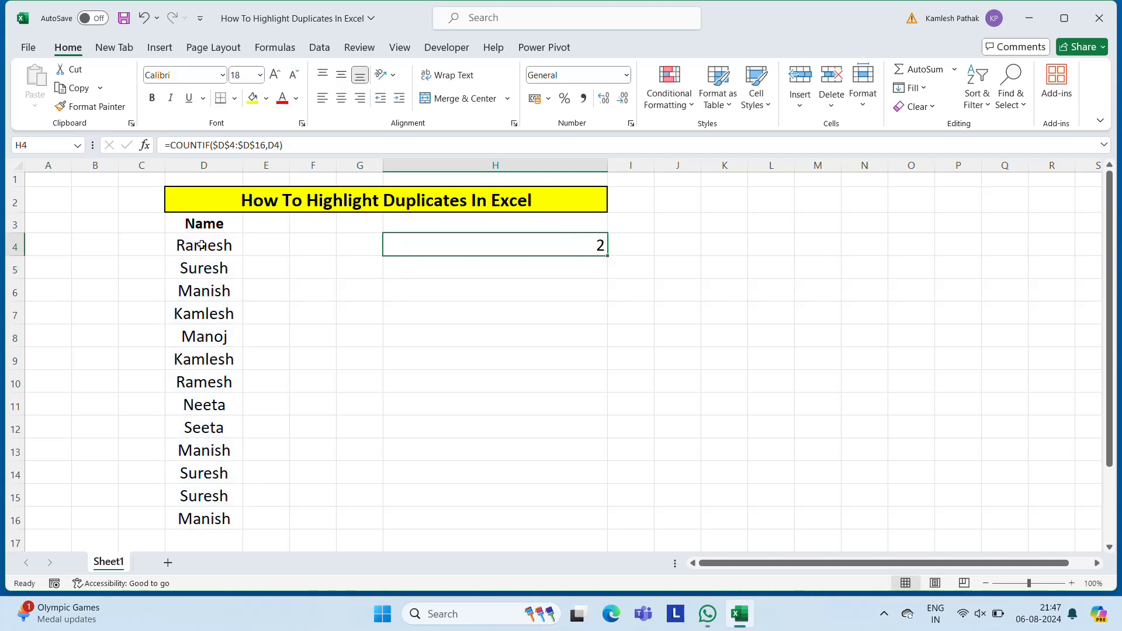
- Copy the COUNTIF formula from H4 down through H16 and center the results
key(ctrl+c)
key(shift+Down)
key(shift+Down)
key(shift+Down)
key(shift+Down)
key(shift+Down)
key(shift+Down)
key(shift+Down)
key(shift+Down)
key(shift+Down)
key(shift+Down)
key(shift+Down)
key(shift+Down)
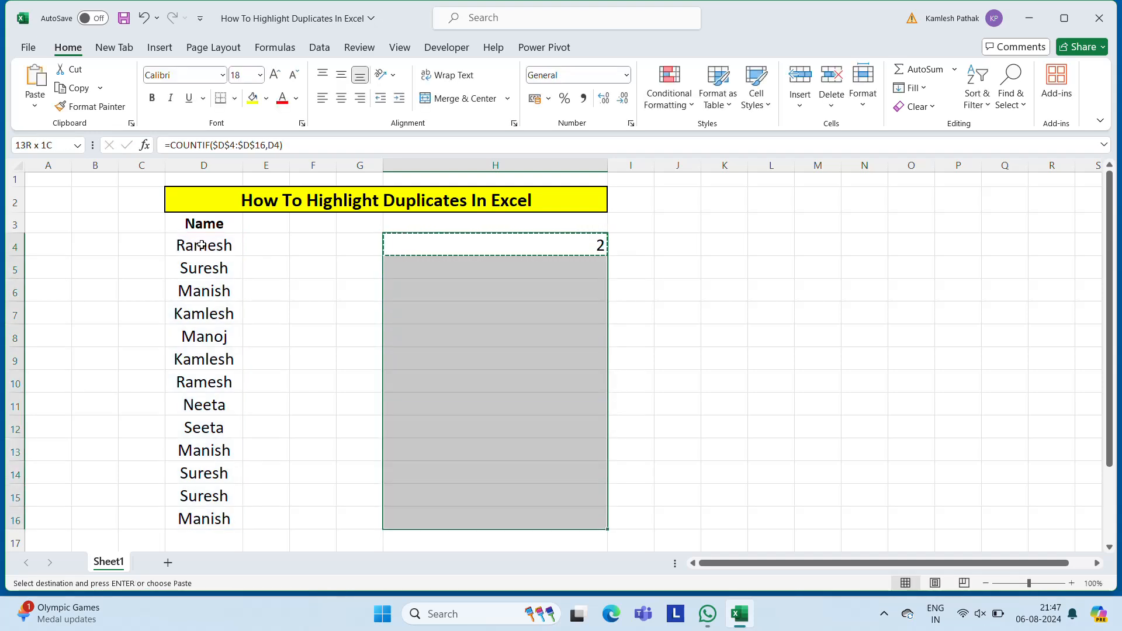
key(ctrl+v)
key(Escape)
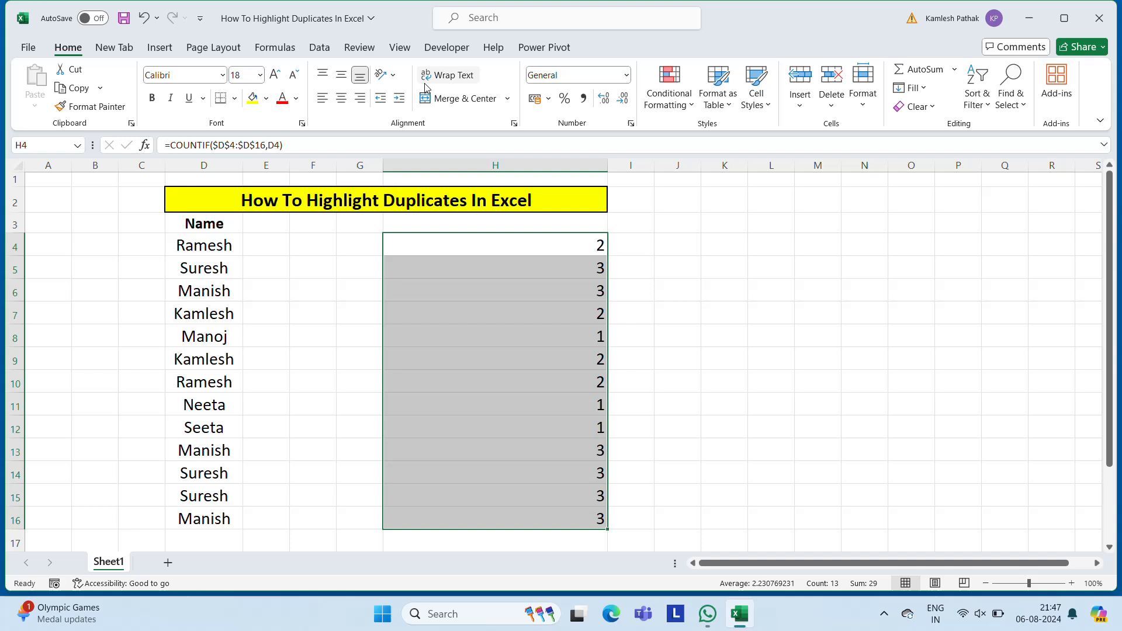
click(341, 98)
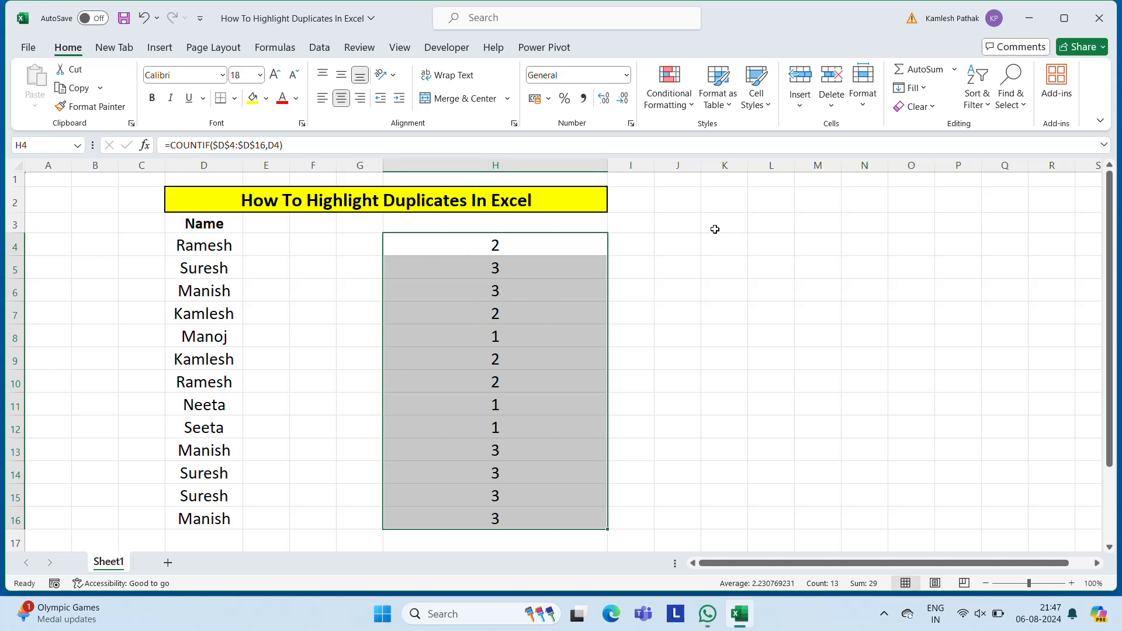
- Undo the centering and the copied formulas, and clear the COUNTIF formula from H4
key(ctrl+z)
key(ctrl+z)
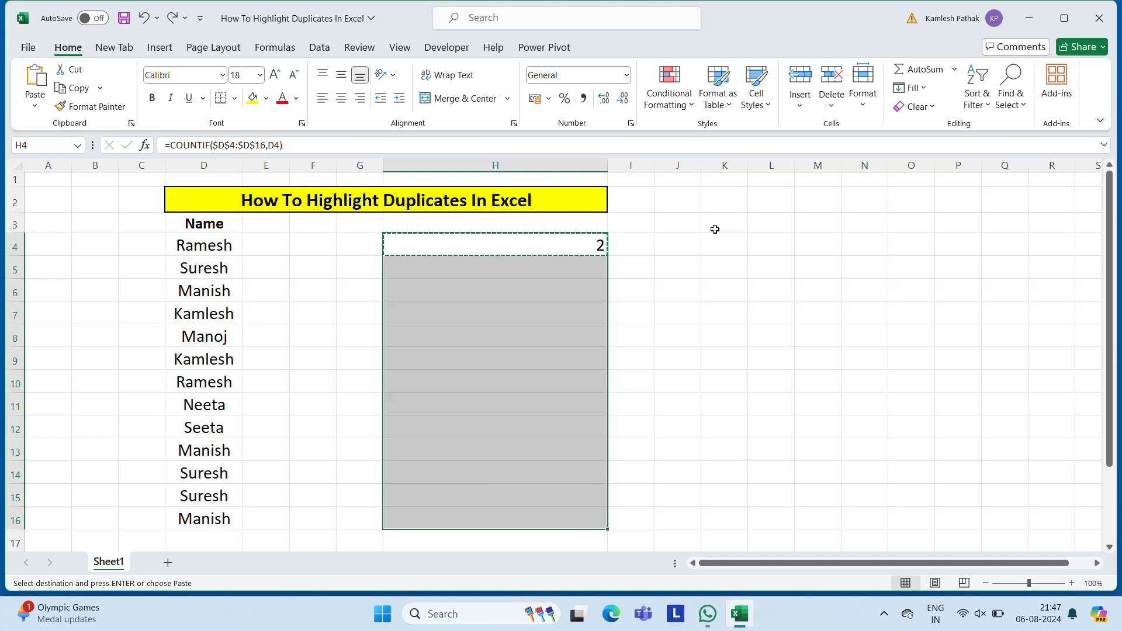
key(Delete)
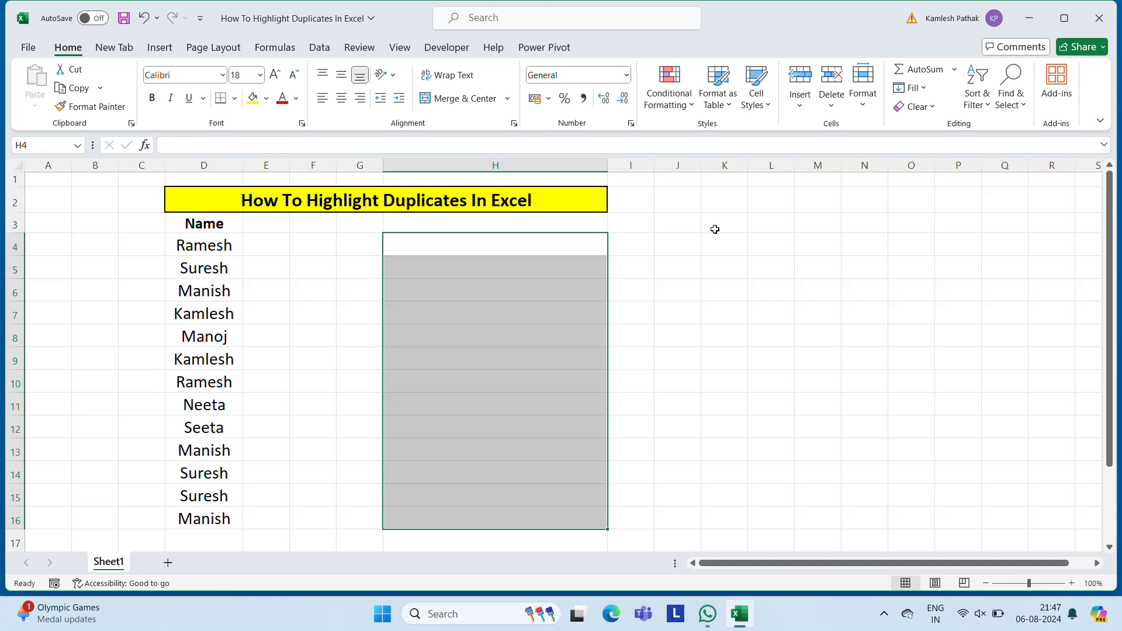
click(195, 248)
key(ctrl+shift+Down)
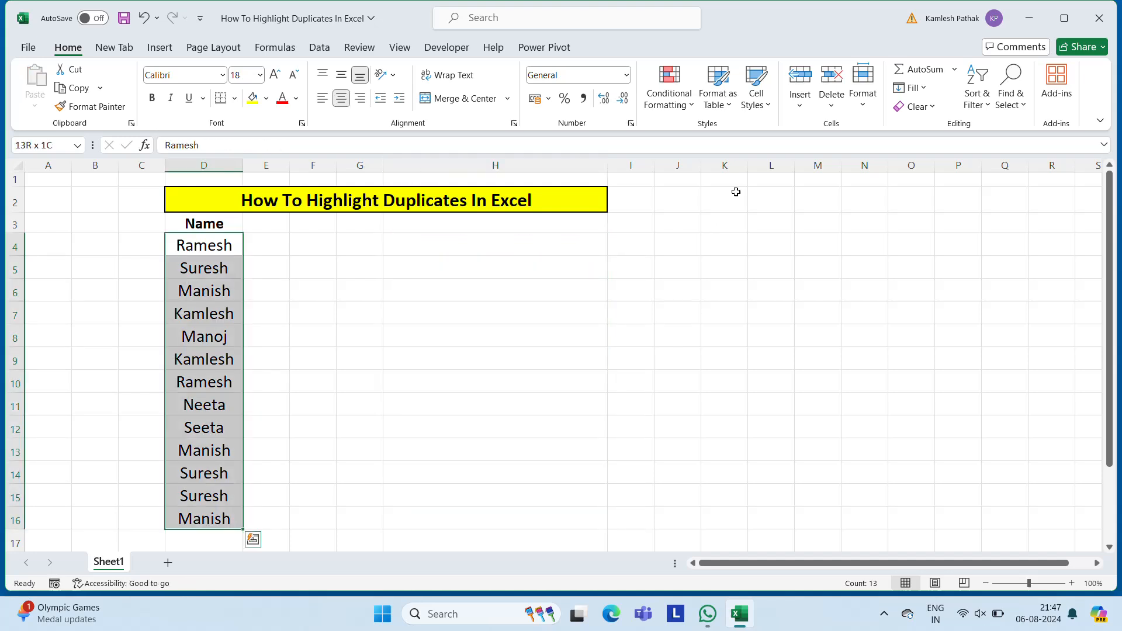
click(690, 108)
mouse_move(704, 142)
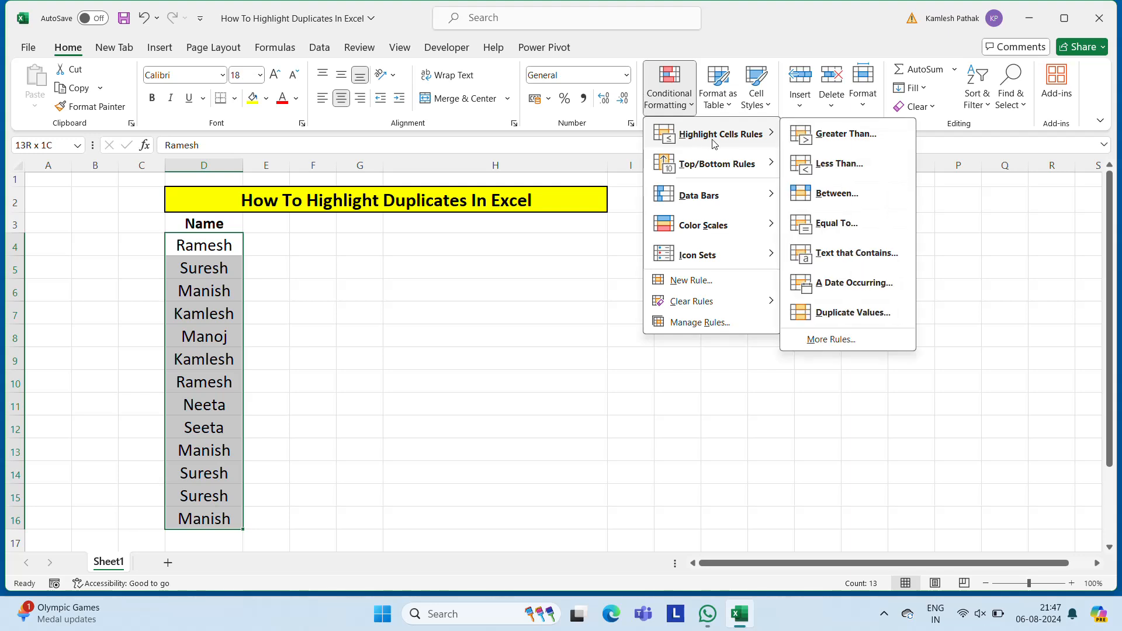
click(857, 312)
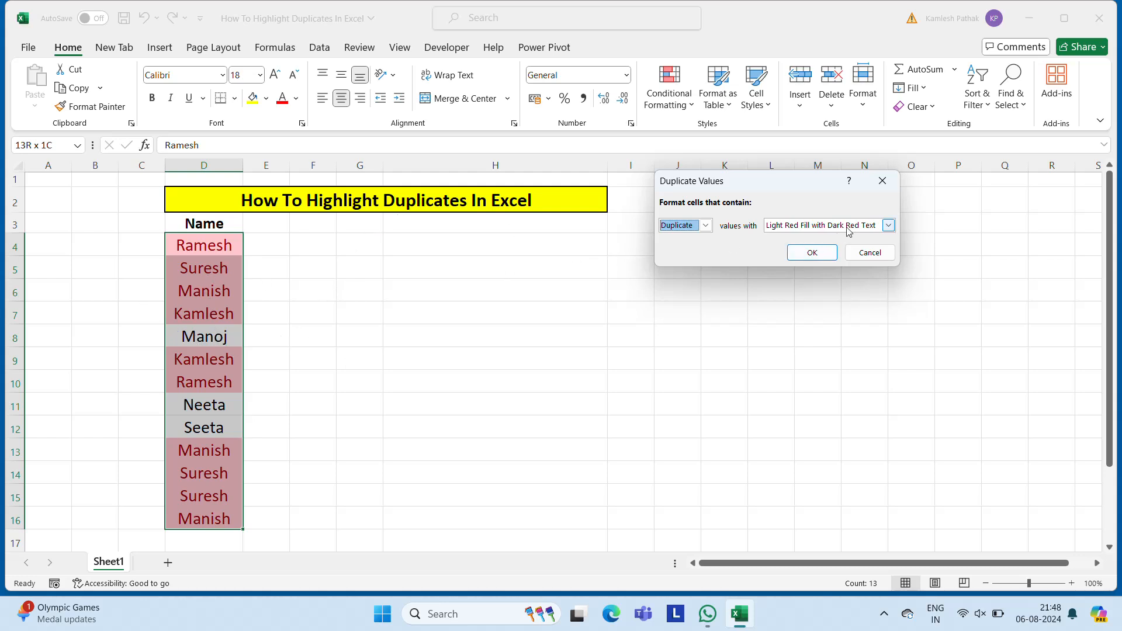
click(889, 225)
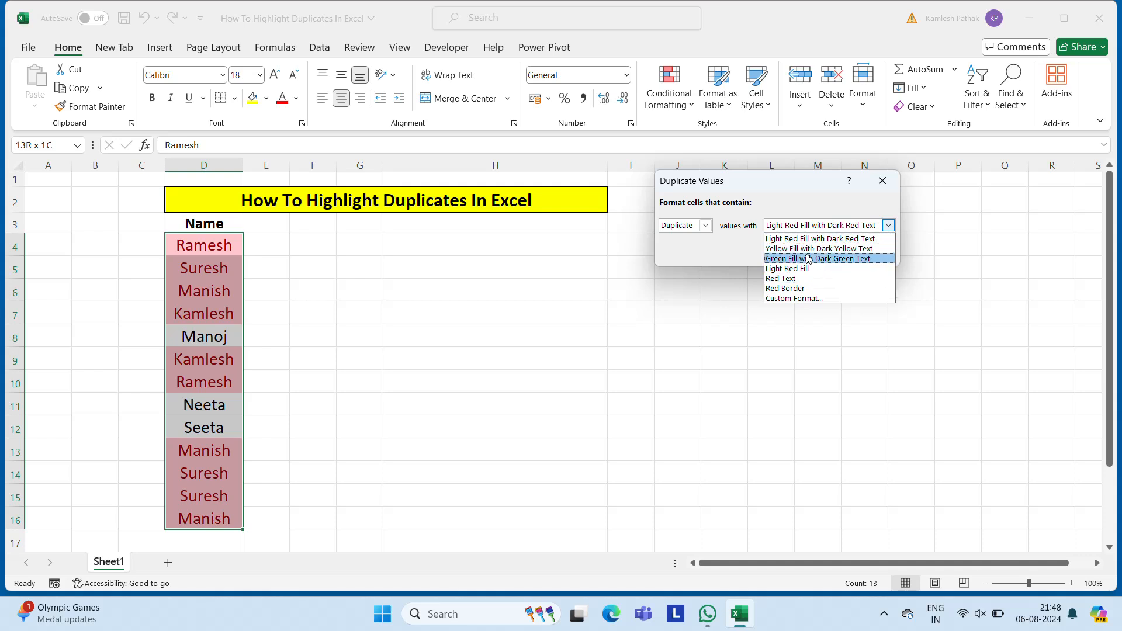
key(Escape)
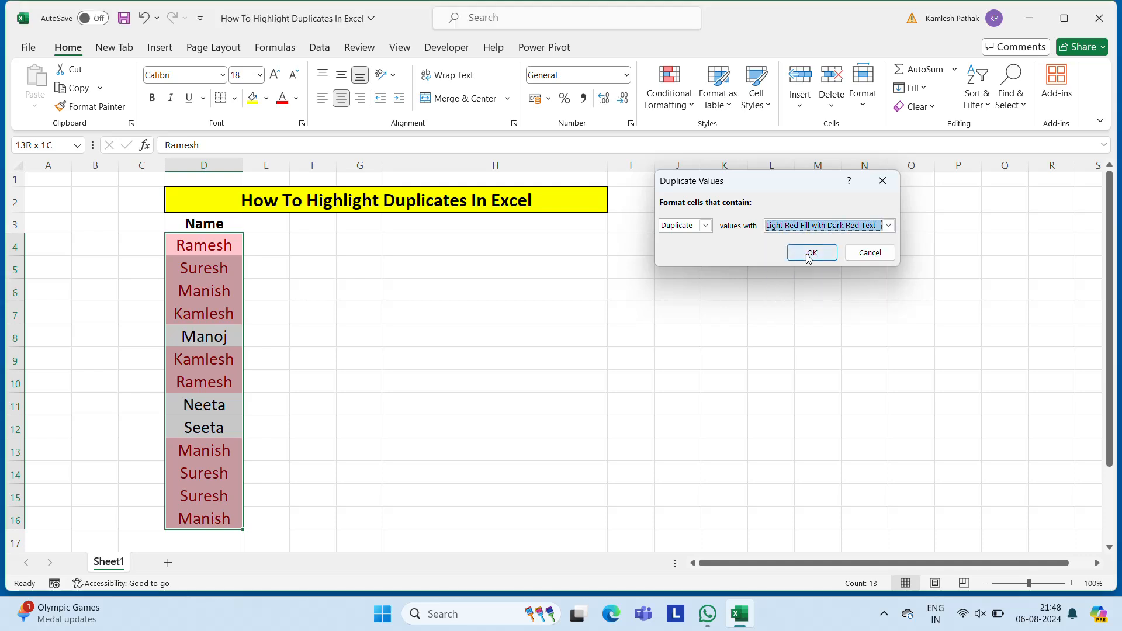
key(Escape)
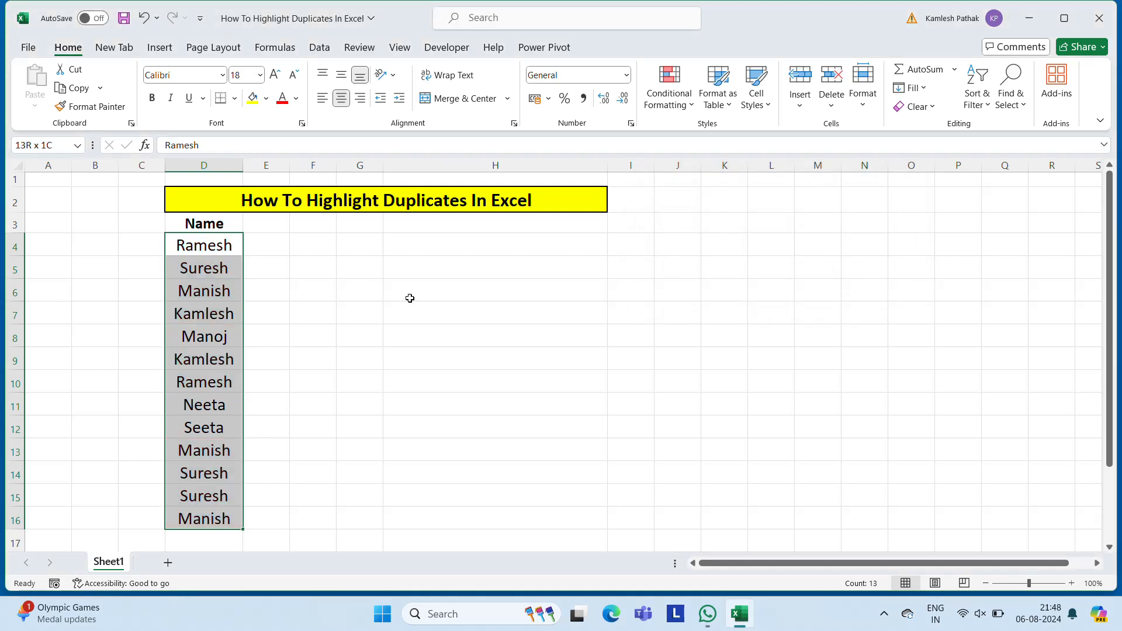
- Create a formula-based conditional formatting rule for the names in D4:D16 using =countif($D$4:$D$16,$D$4)>1
click(696, 109)
click(695, 280)
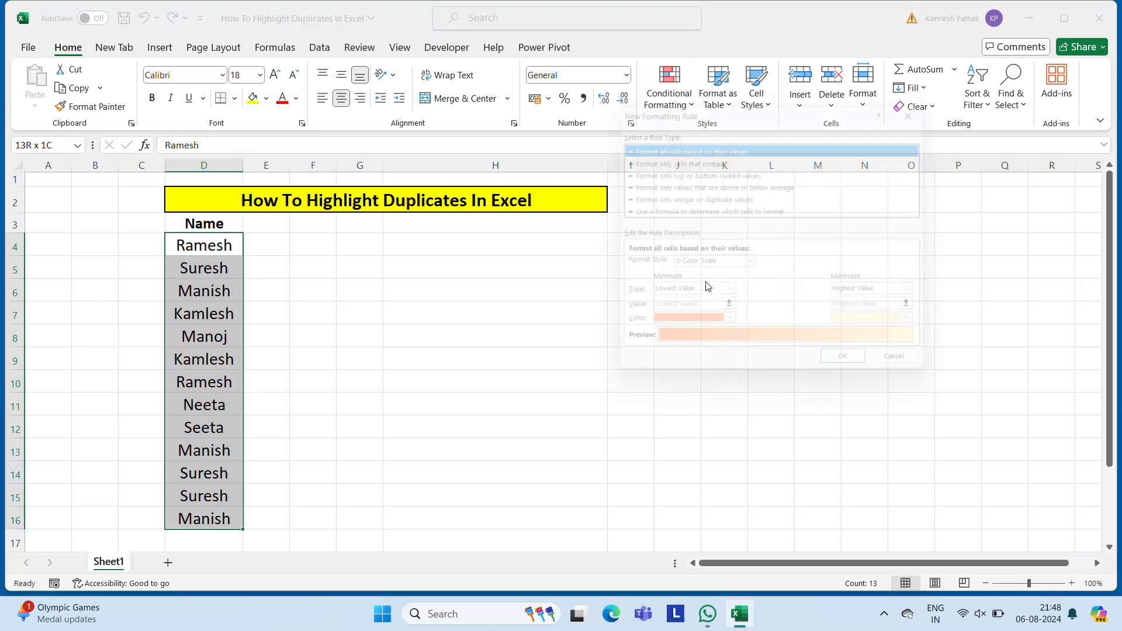
click(684, 210)
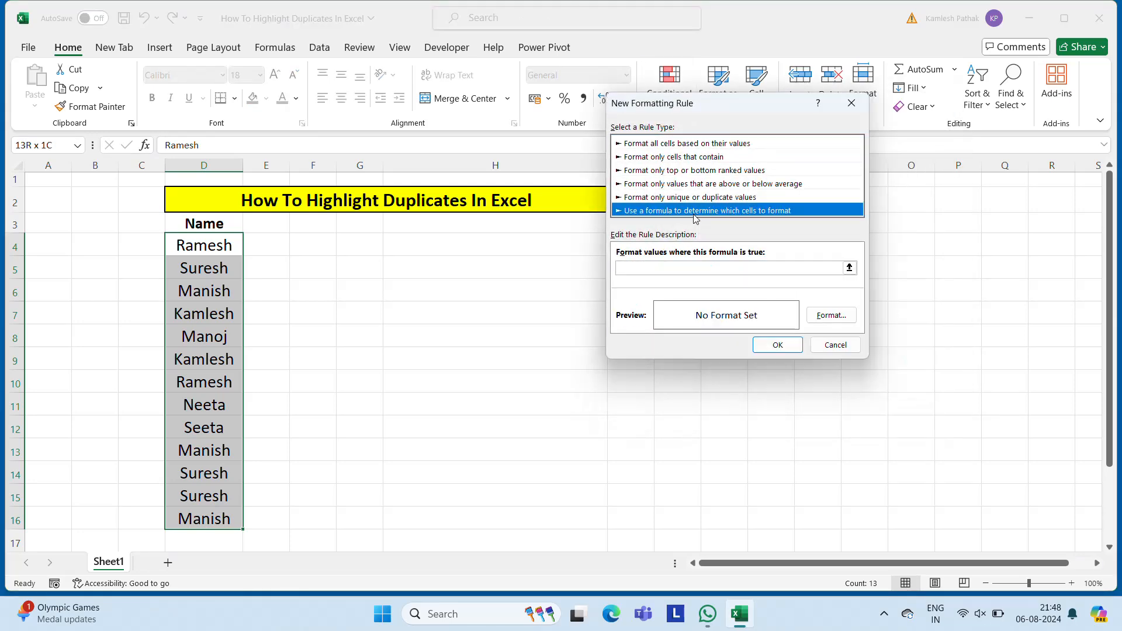
click(655, 267)
text(=)
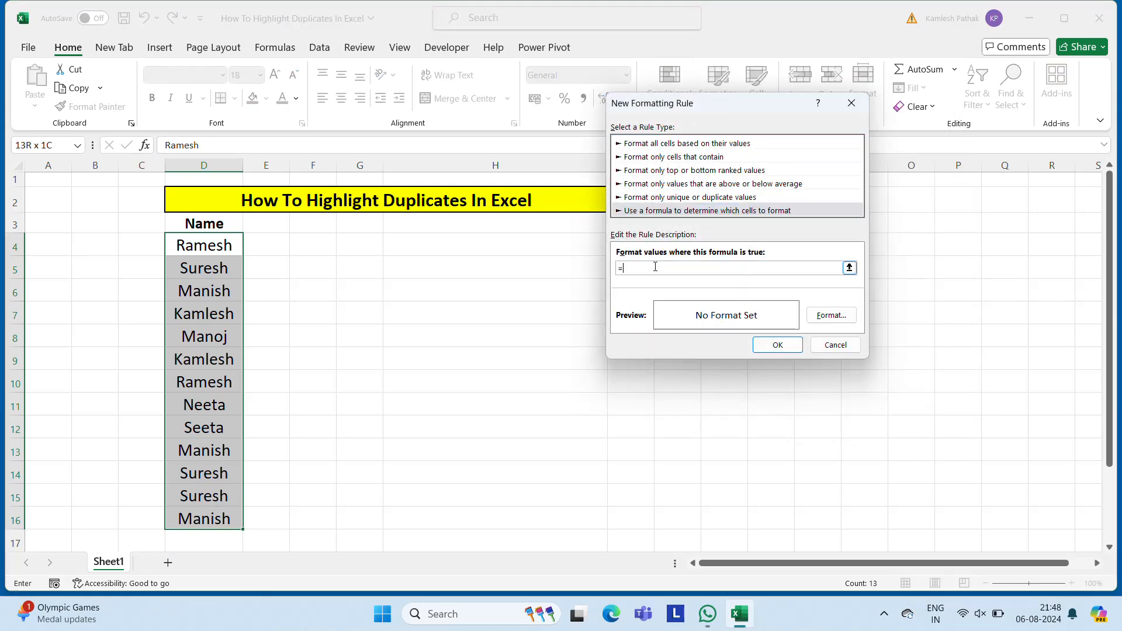
text(countif()
click(850, 269)
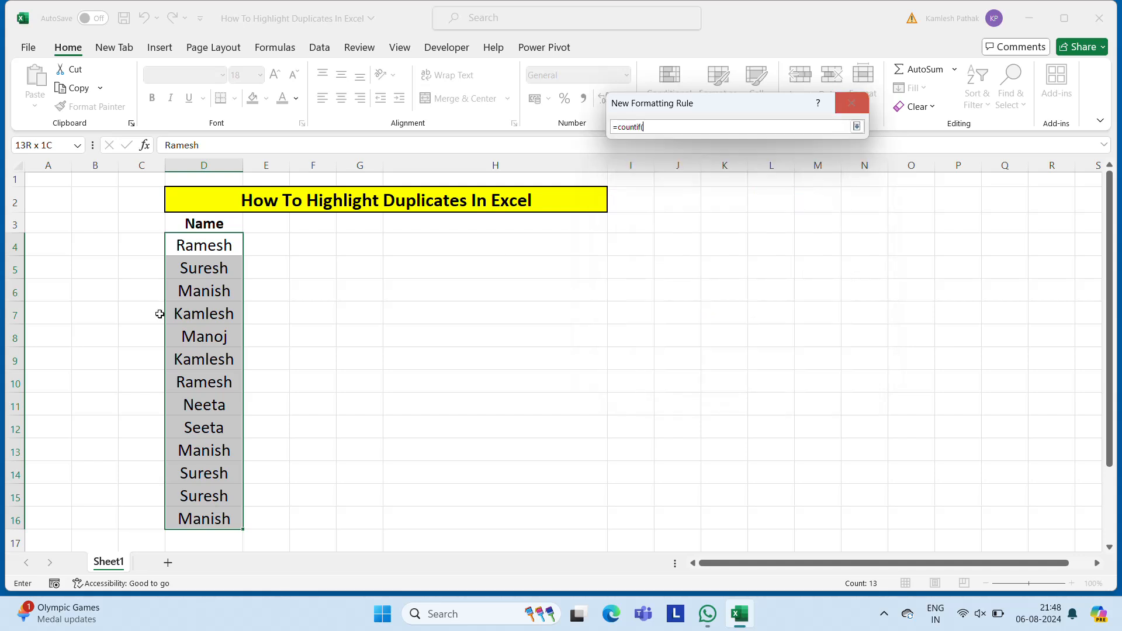
click(208, 235)
key(ctrl+shift+Down)
text(,)
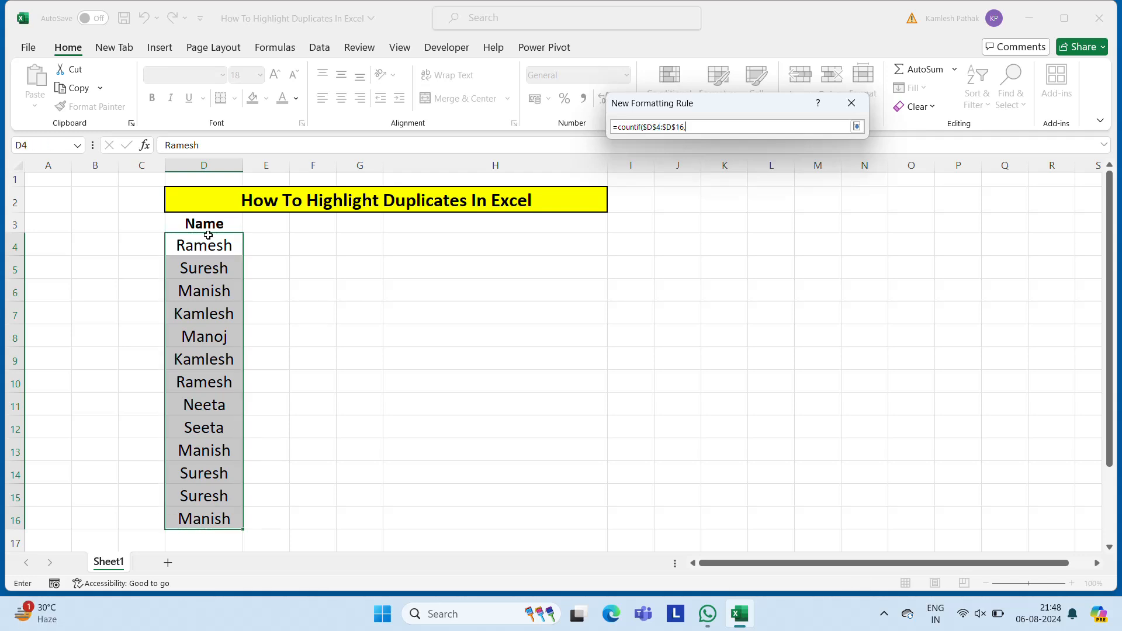
click(199, 247)
text()>1)
click(857, 126)
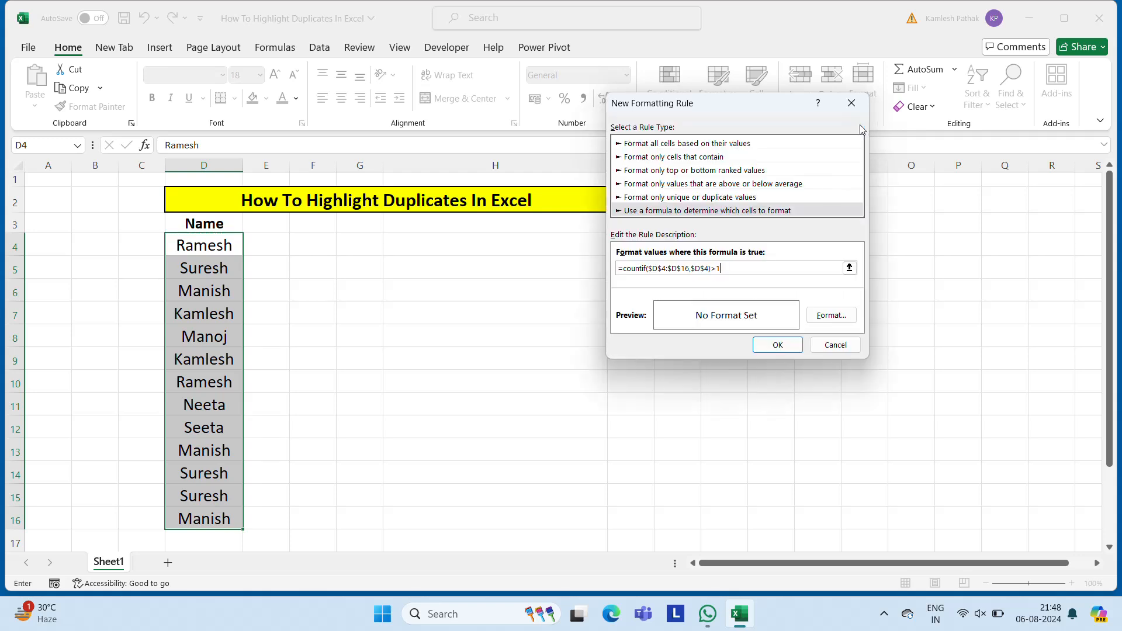
- Remove all the dollar signs from the rule's COUNTIF formula so its range and criteria references are relative
click(652, 268)
key(BackSpace)
click(657, 269)
key(BackSpace)
click(663, 269)
key(BackSpace)
click(670, 268)
key(BackSpace)
click(679, 269)
key(BackSpace)
click(685, 269)
key(BackSpace)
- Give the formula-based rule a solid yellow fill and apply it to the names in D4:D16
click(830, 319)
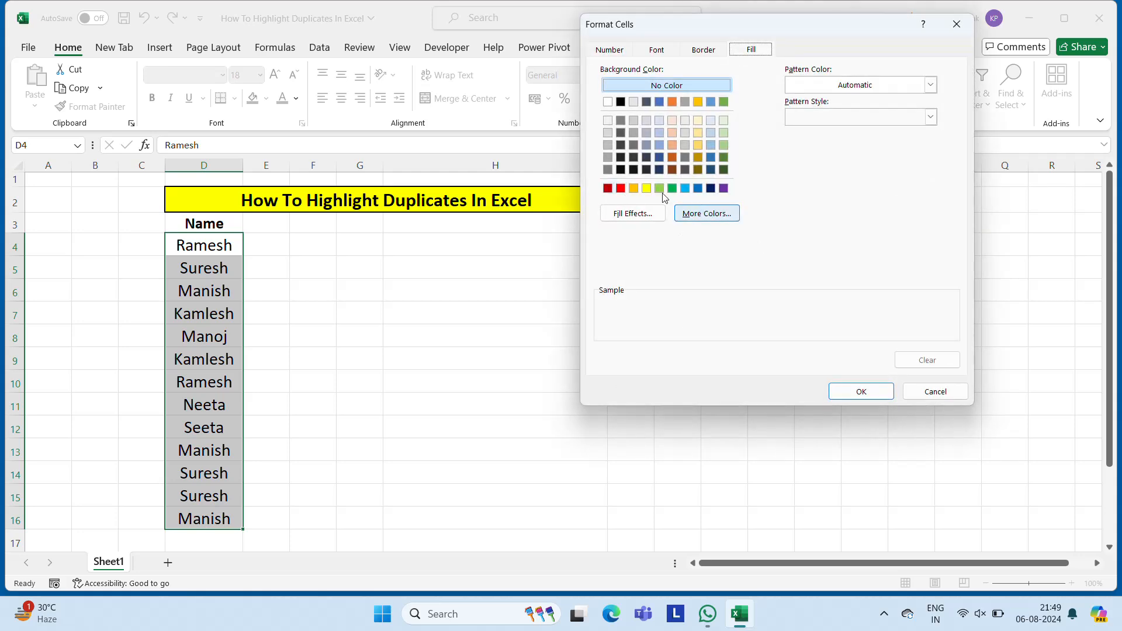
click(646, 189)
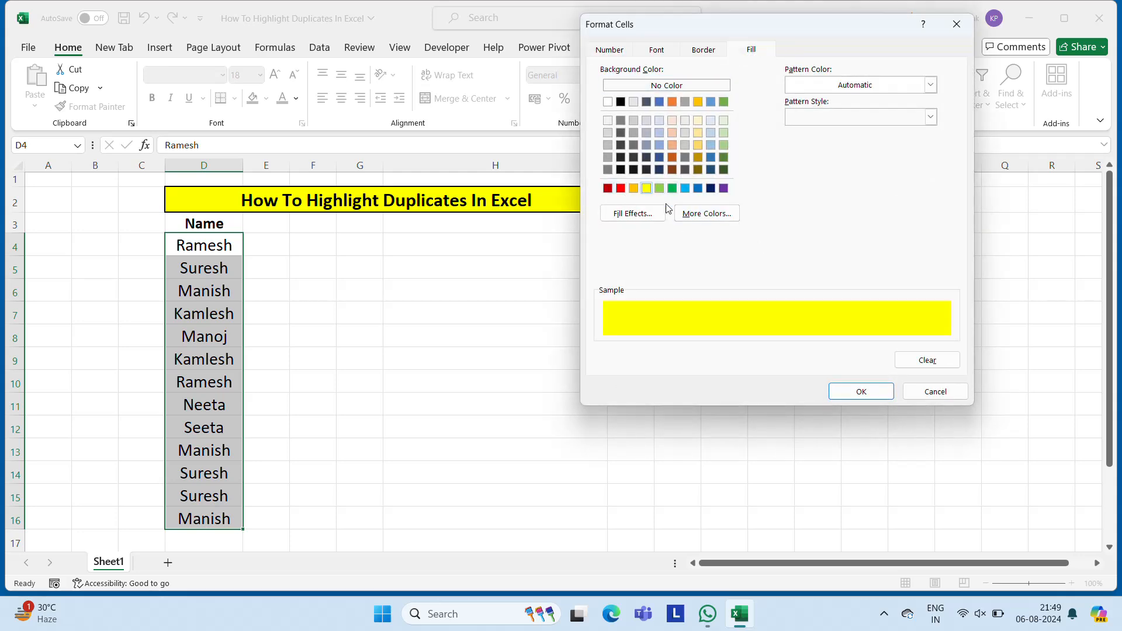
click(861, 392)
click(783, 345)
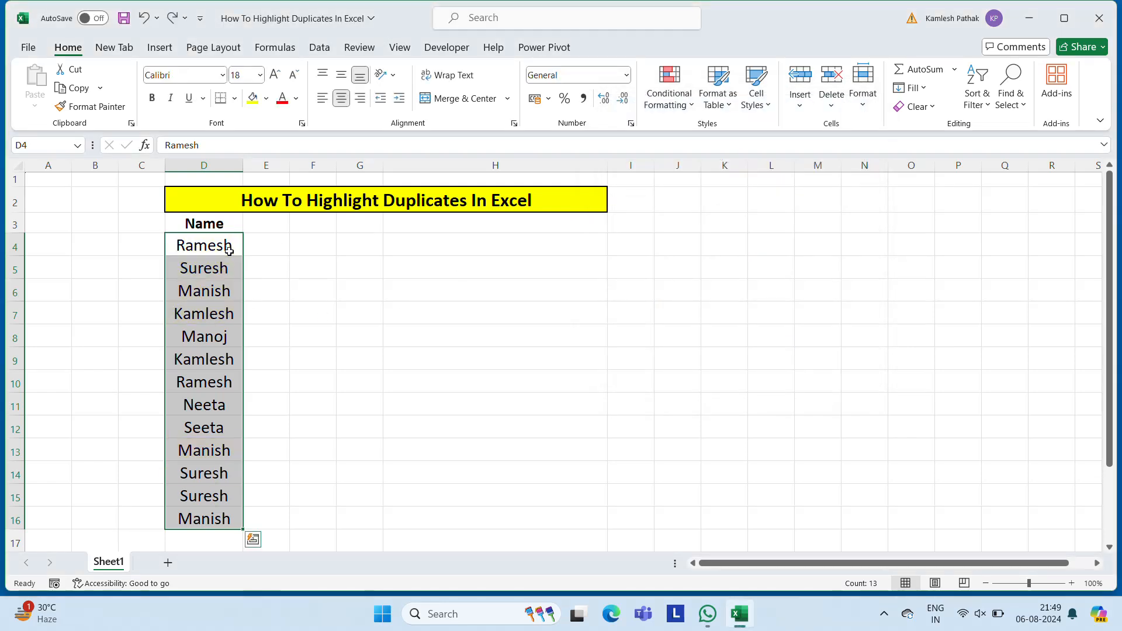
click(281, 251)
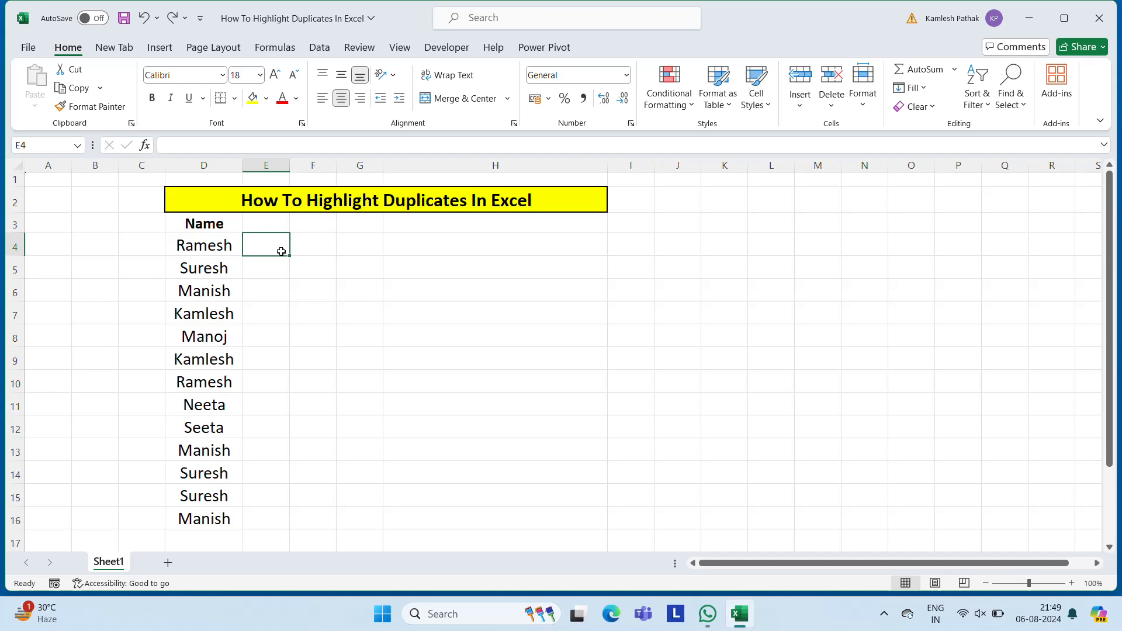
key(Left)
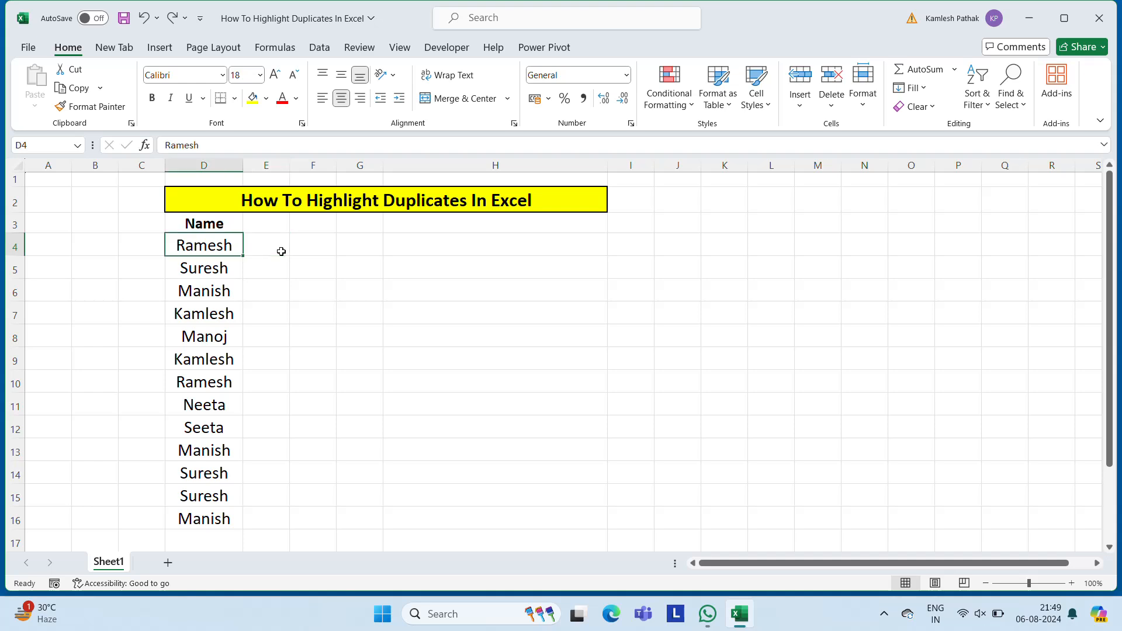
key(ctrl+shift+Down)
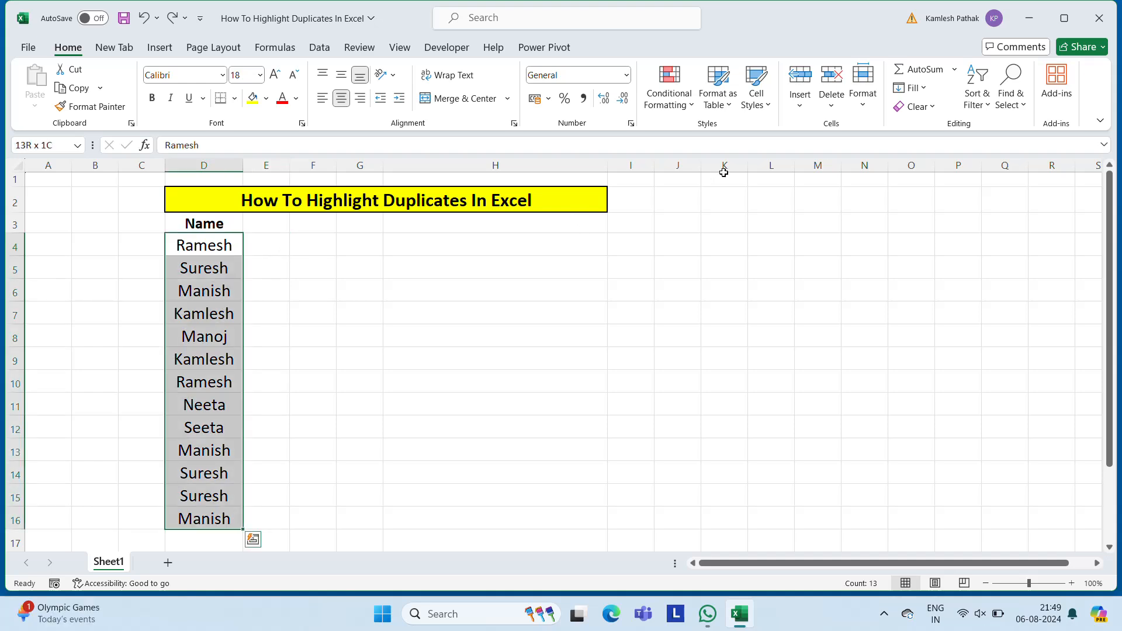
click(668, 97)
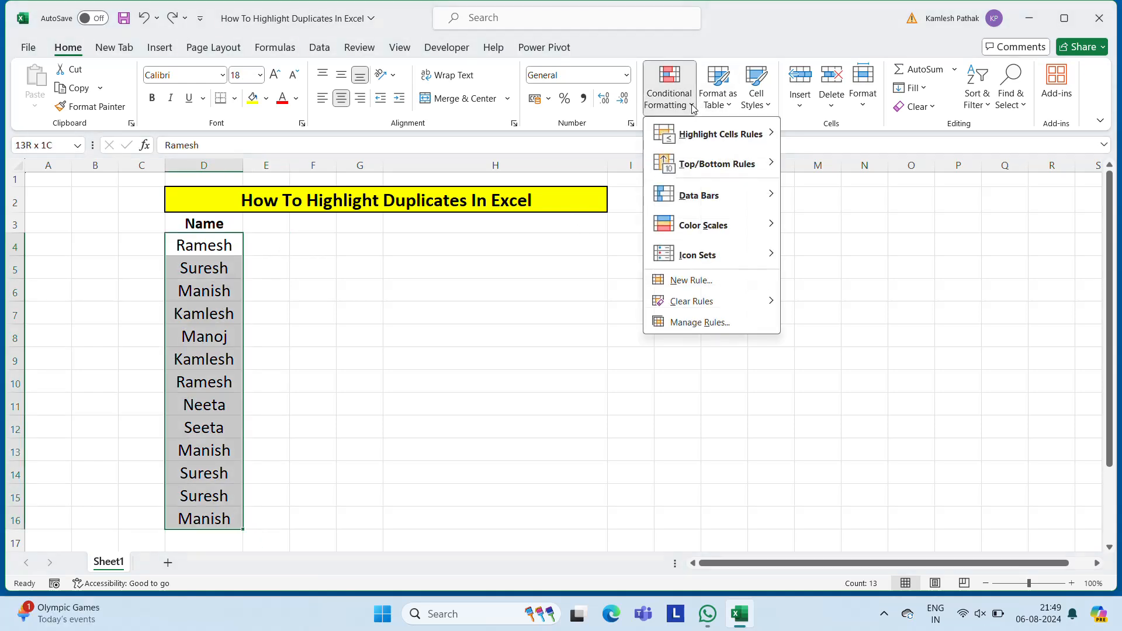
mouse_move(721, 145)
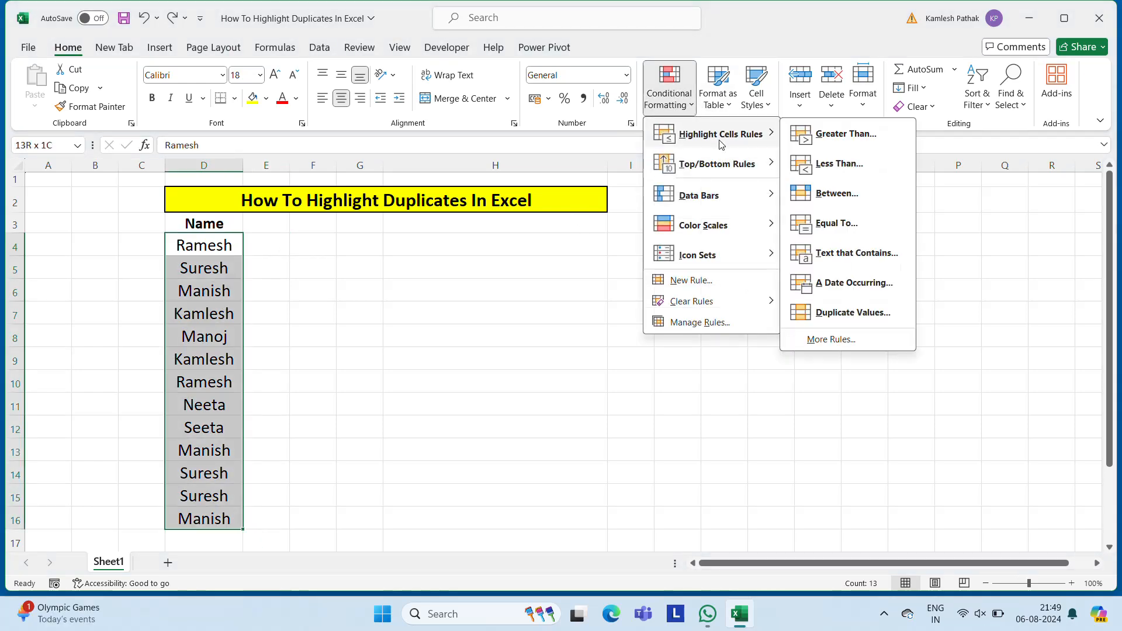
click(851, 136)
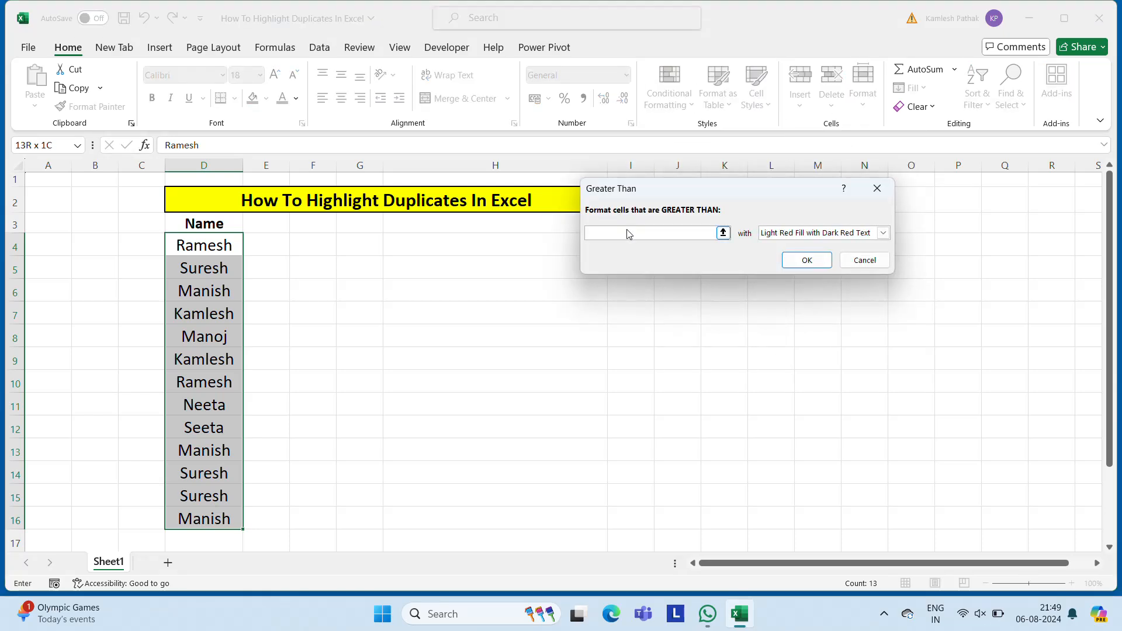
text(0)
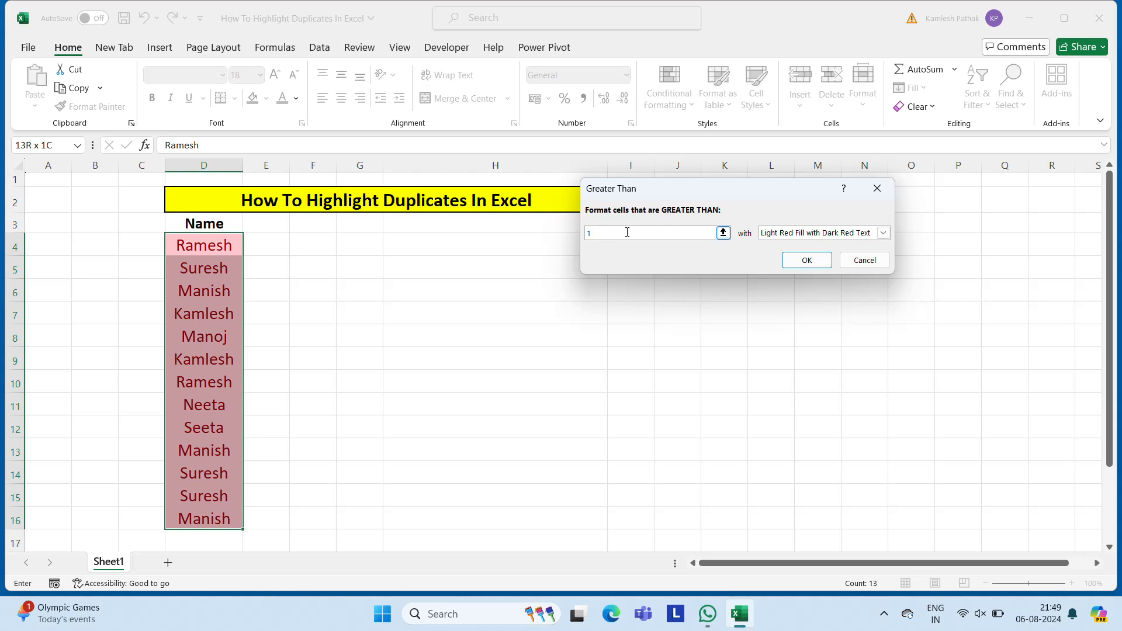
text(1)
key(BackSpace)
key(Escape)
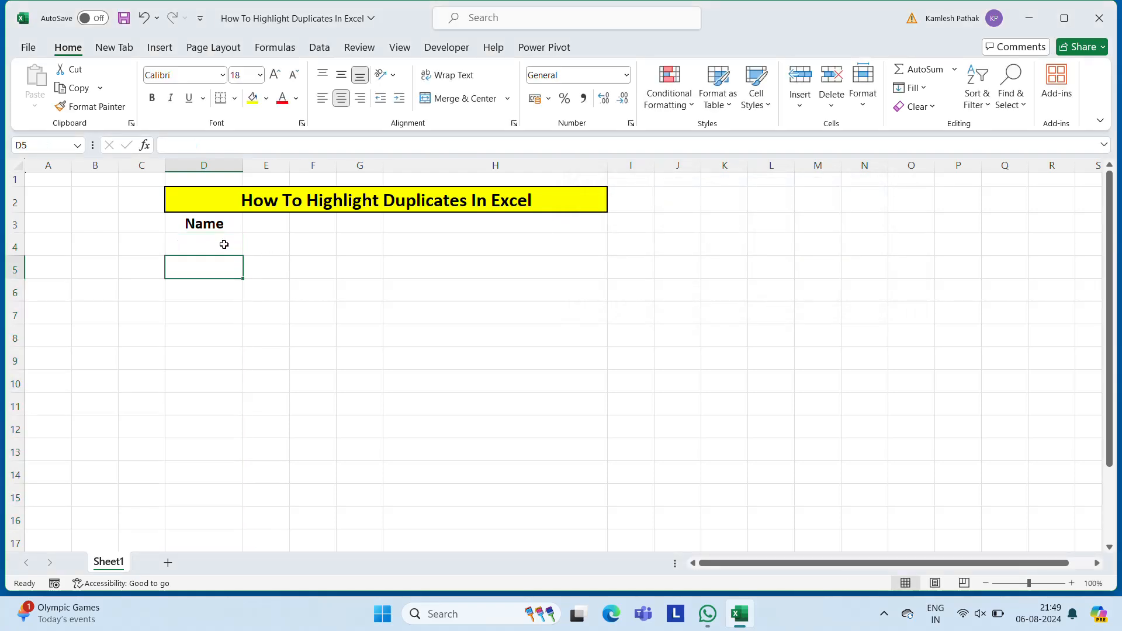
- Enter the numbers 50, 50, 50, 40, 40, 30 and 50 down the Name column in D4:D10
text(50)
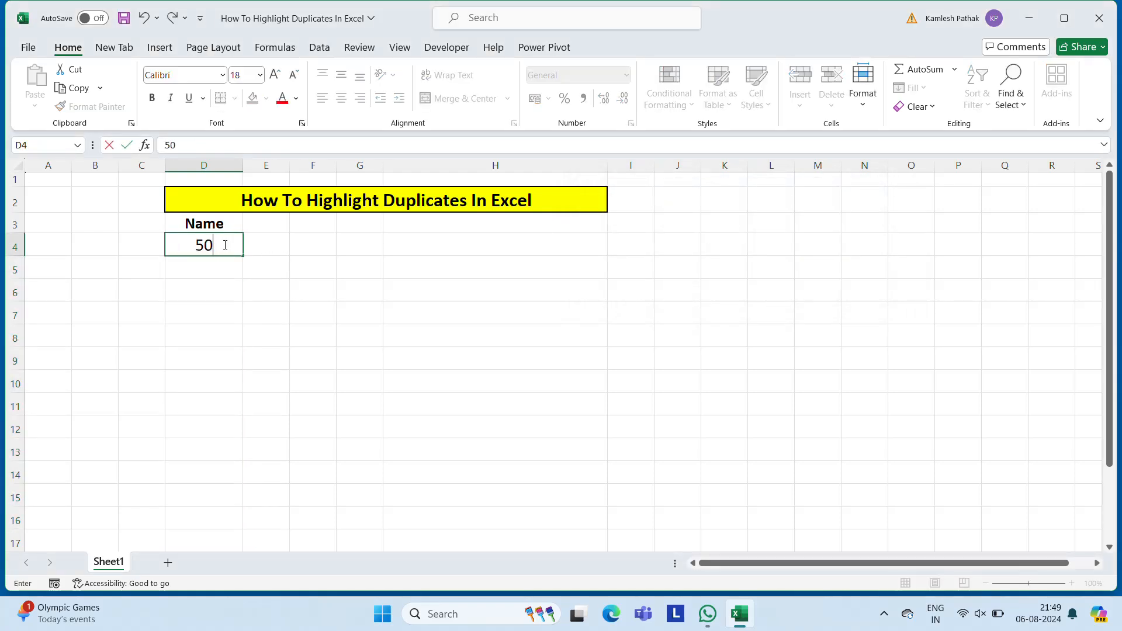
key(Return)
text(50)
key(Return)
text(50)
key(Return)
text(40)
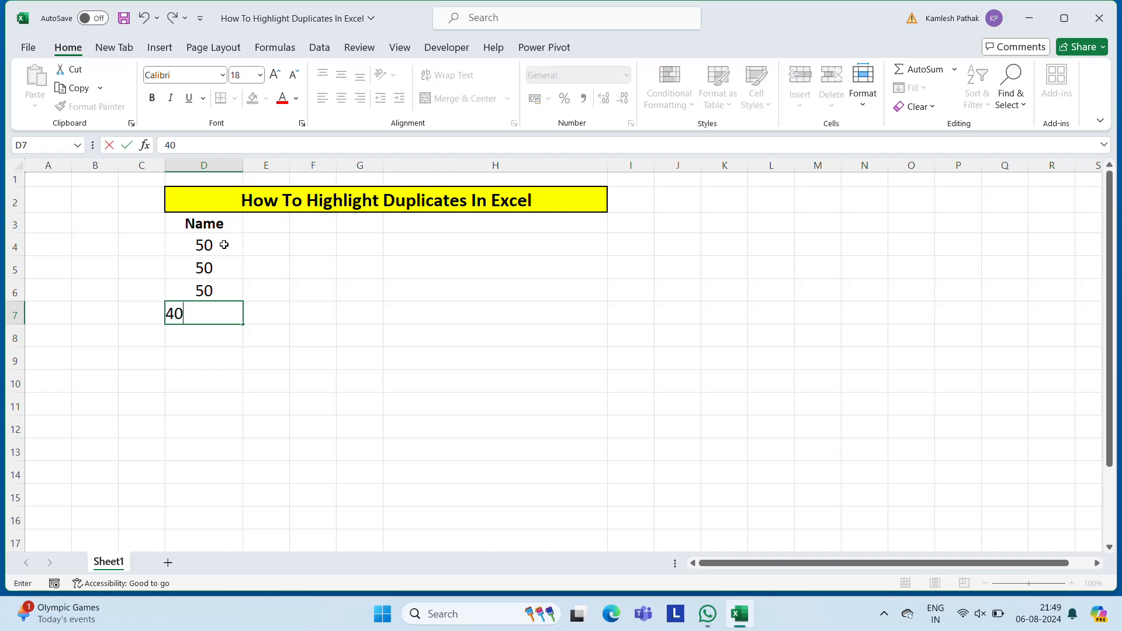
key(Return)
text(40)
key(Return)
text(30)
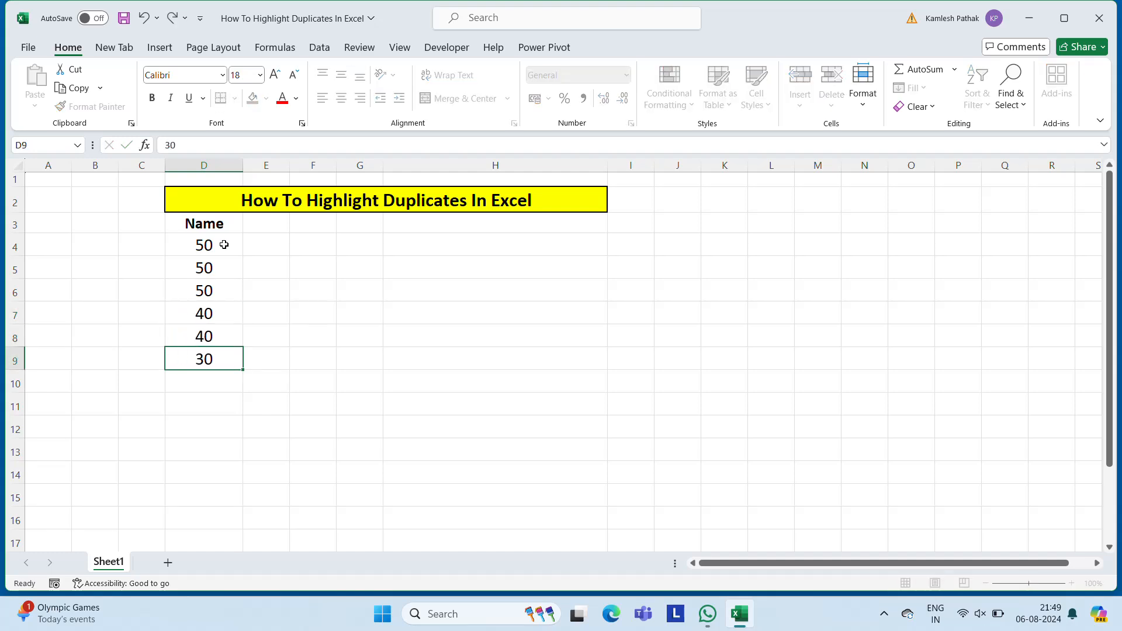
key(Return)
text(50)
key(Return)
key(Up)
key(Up)
key(Up)
key(Up)
key(Up)
key(Up)
key(Up)
key(Up)
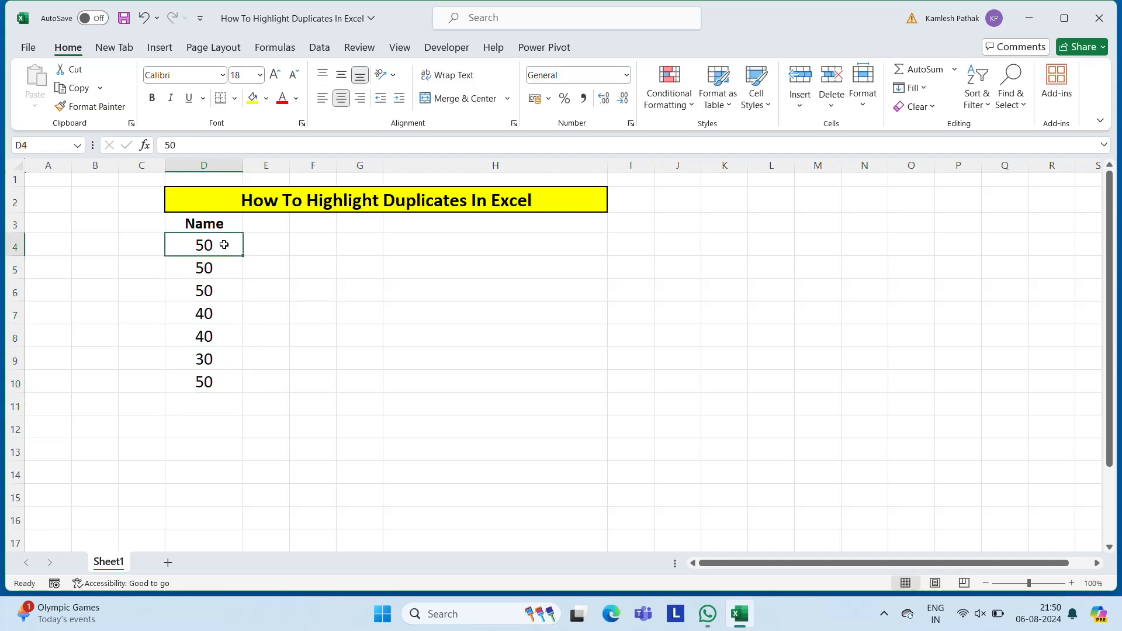
key(Down)
key(Down)
key(Down)
key(Down)
key(Down)
key(Down)
key(Down)
key(Up)
key(Up)
key(Up)
key(Up)
key(Up)
key(Up)
key(Up)
key(Up)
- Preview a Greater Than highlighting rule on the numbers in D4:D10 with thresholds 1 and 40, and close it without applying
key(Down)
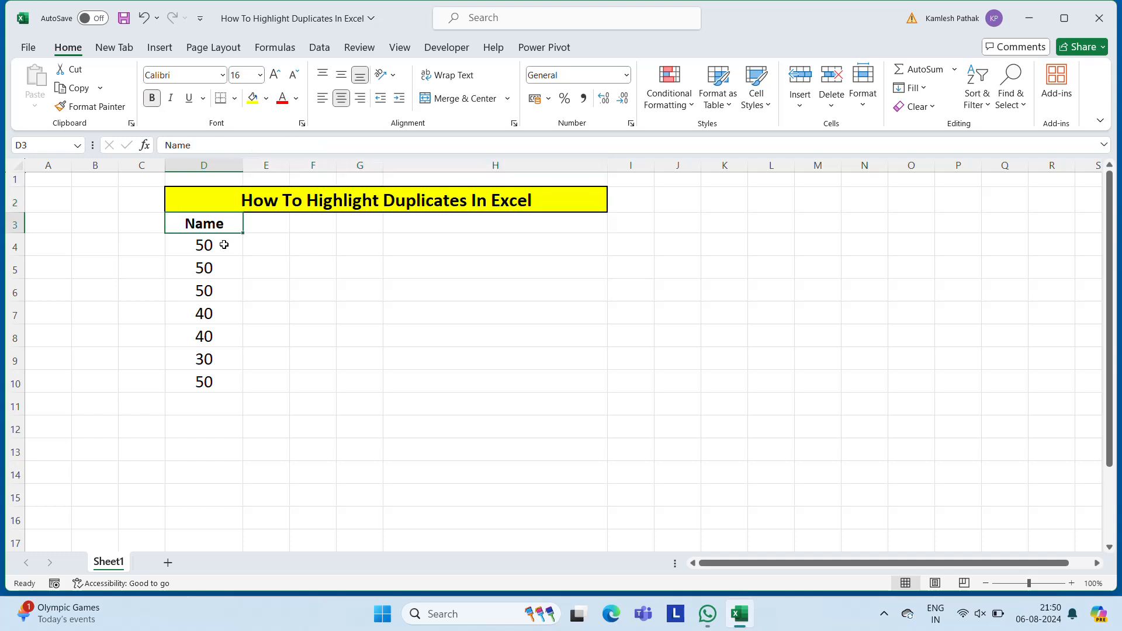
key(Down)
key(Down)
key(Up)
key(ctrl+shift+Down)
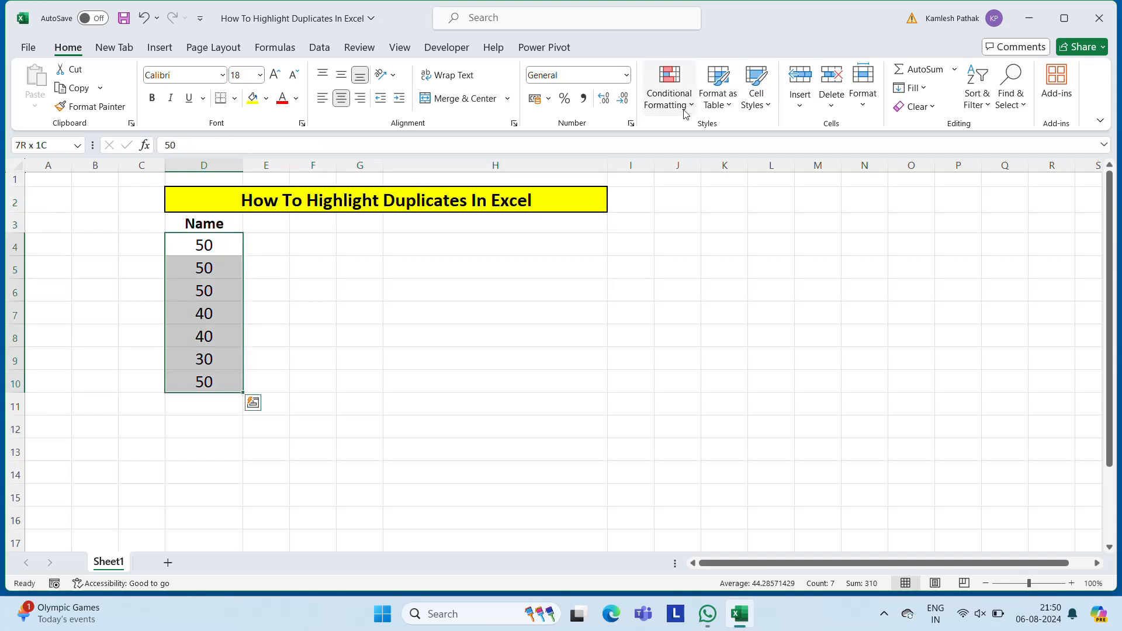
click(669, 94)
mouse_move(710, 137)
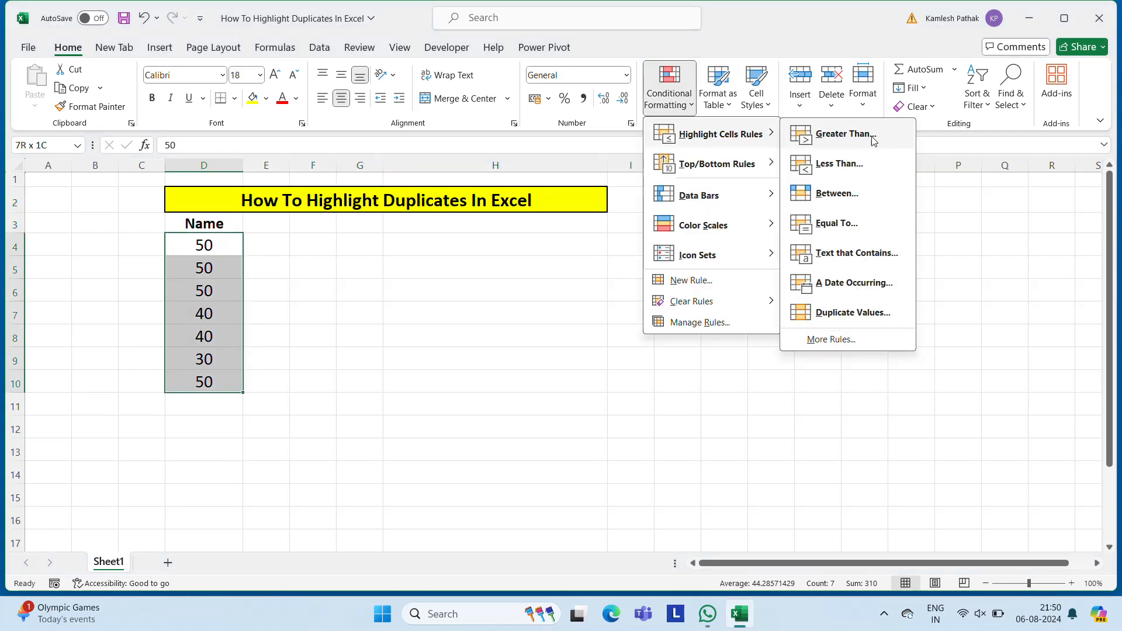
click(866, 146)
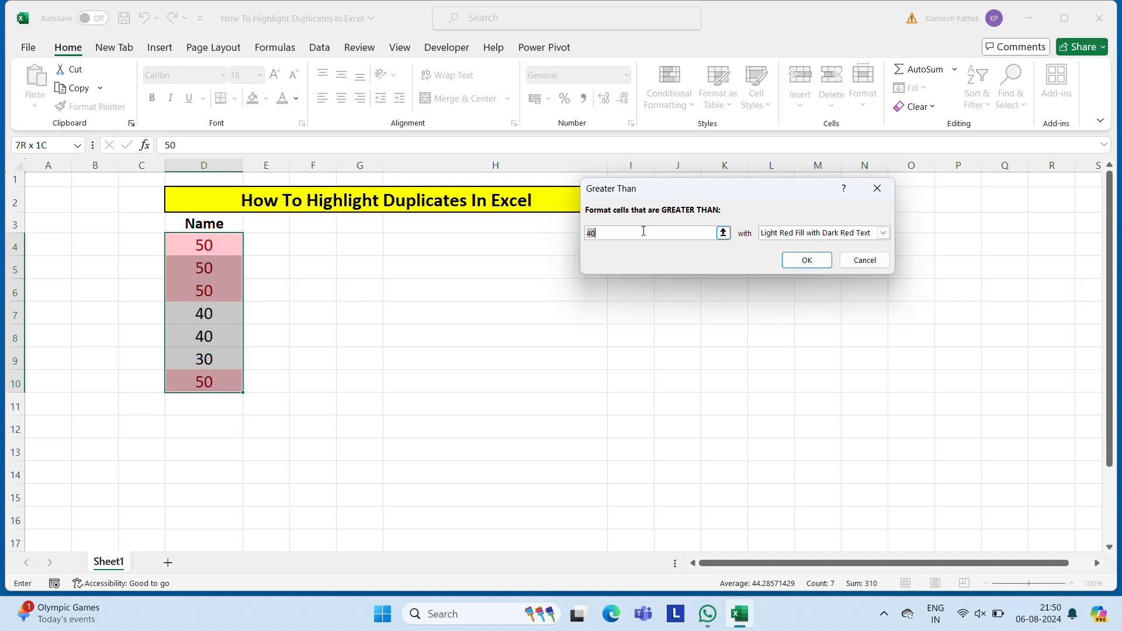
click(629, 232)
key(BackSpace)
key(BackSpace)
text(1)
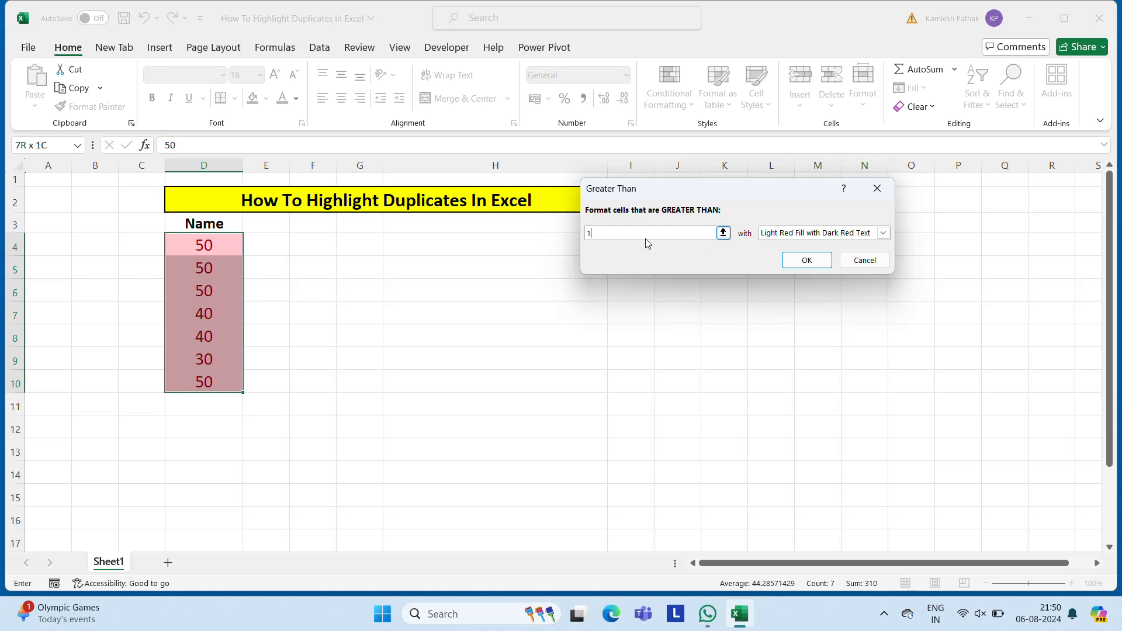
key(BackSpace)
text(40)
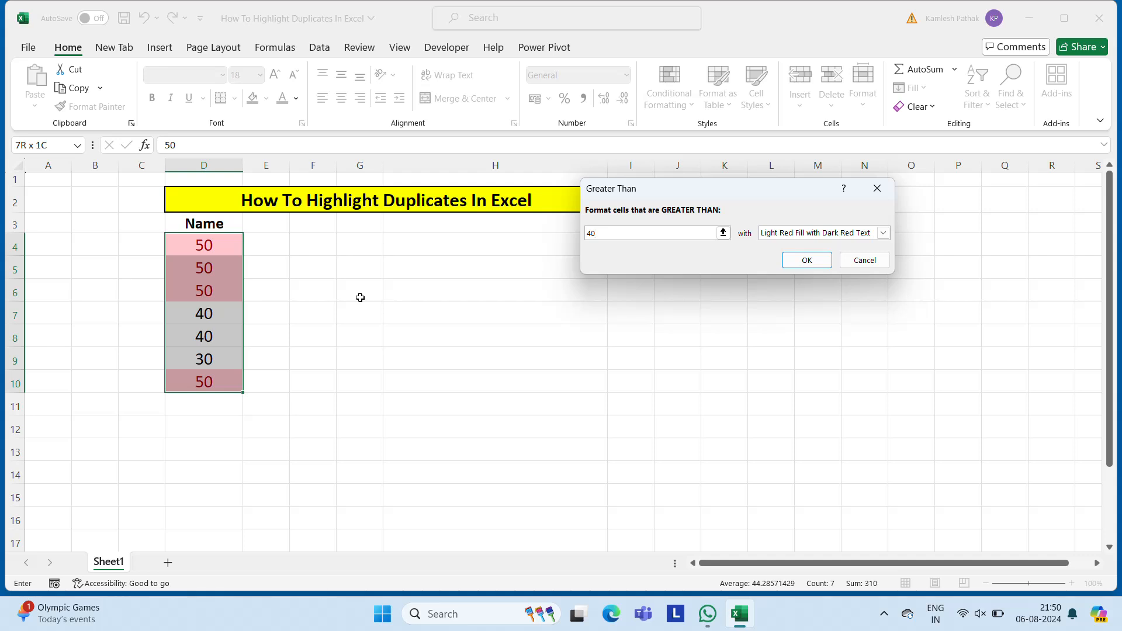
key(Escape)
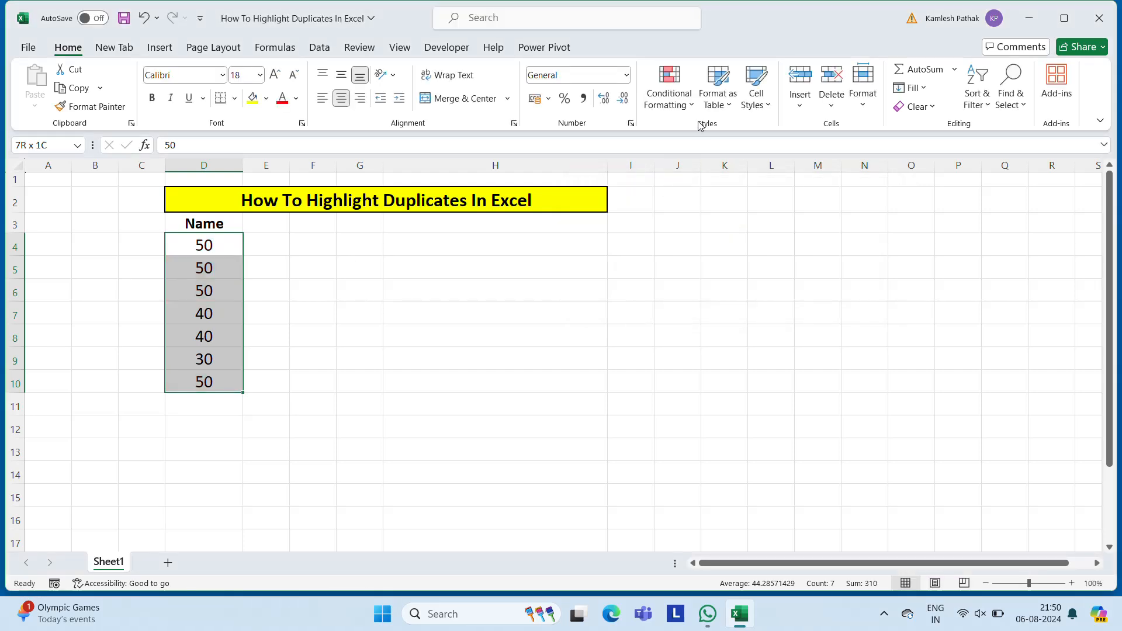
- Examine the Highlight Cells Rules options and the rule types offered for a new formatting rule, without creating one
click(694, 104)
mouse_move(723, 130)
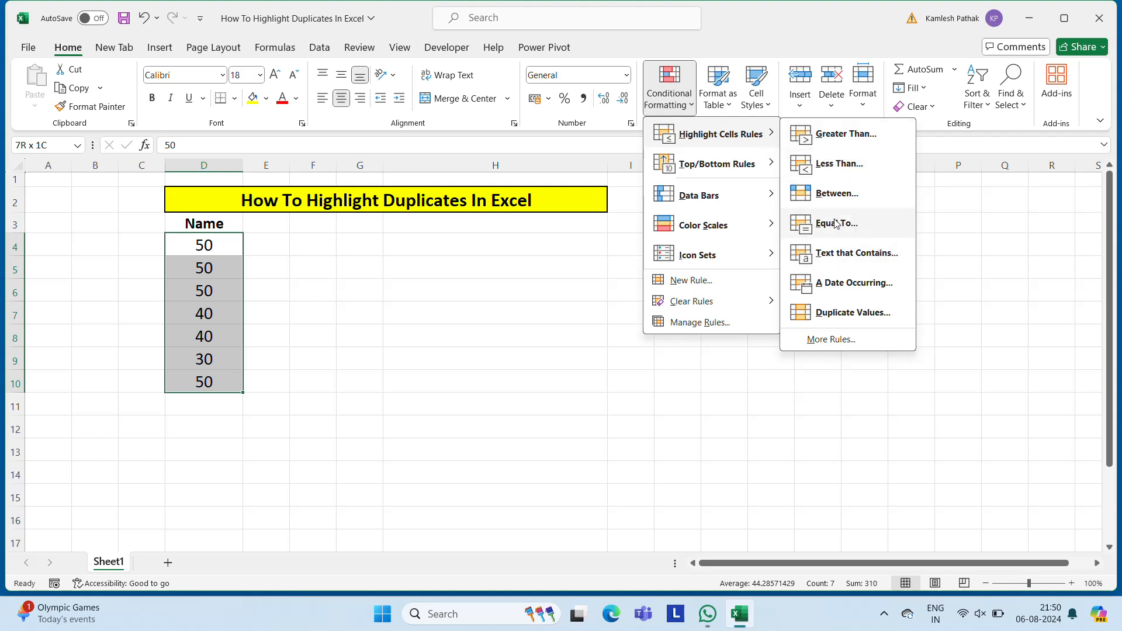
click(939, 229)
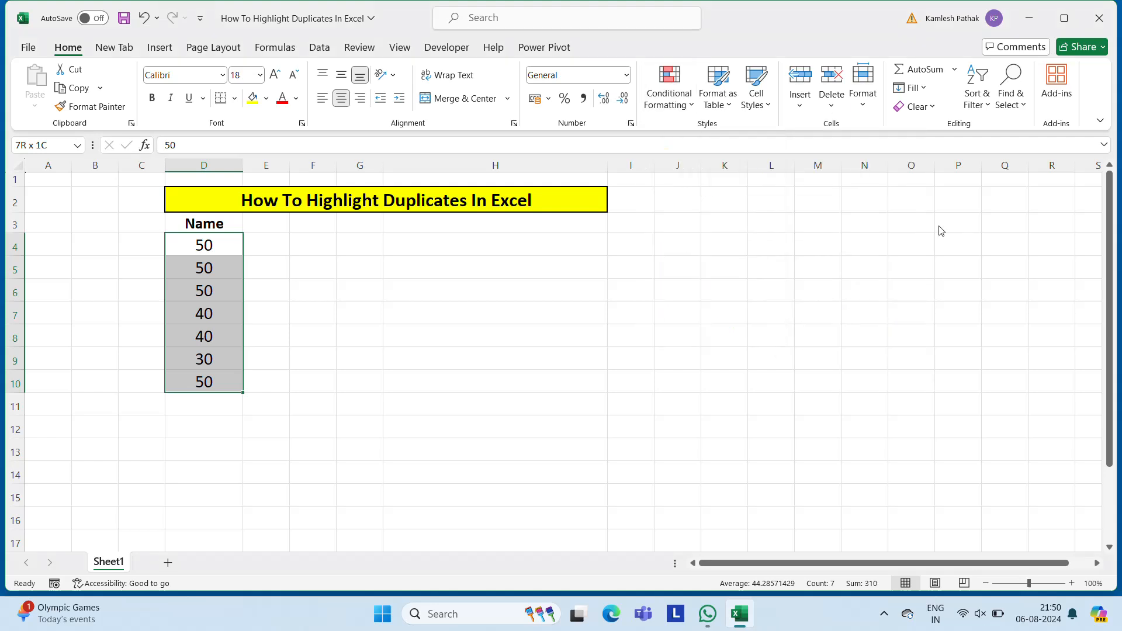
click(284, 247)
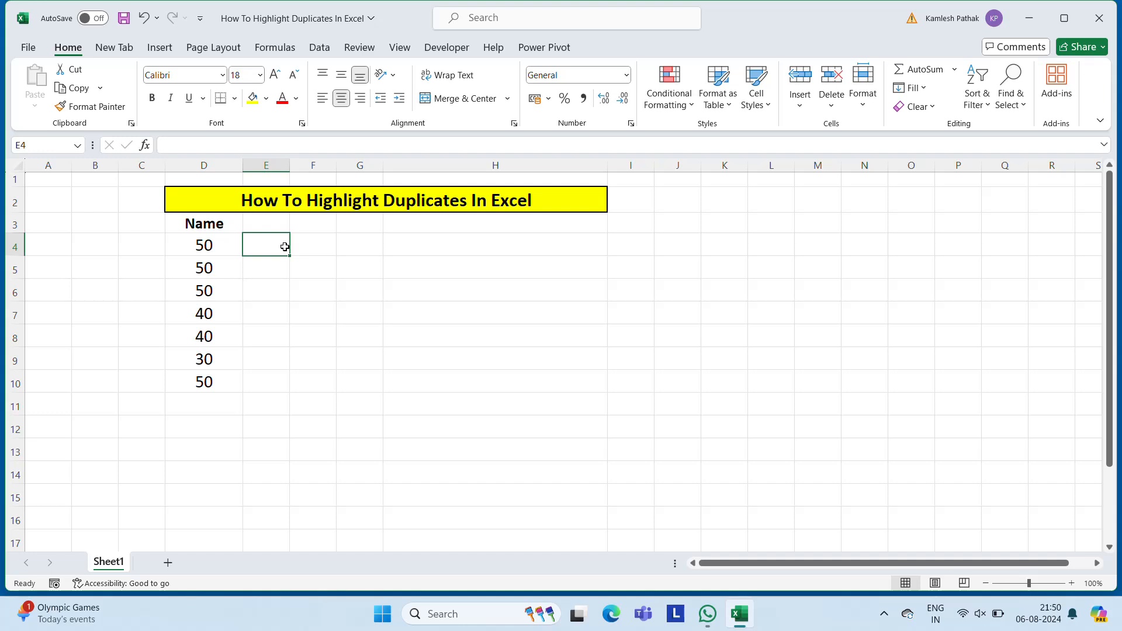
click(688, 105)
mouse_move(770, 135)
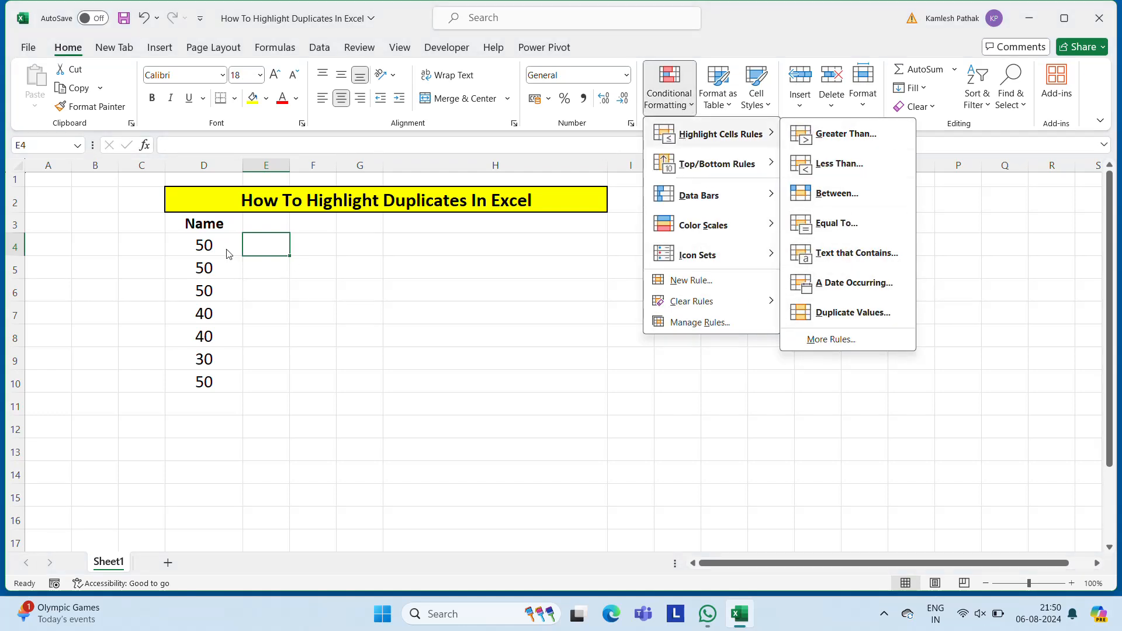
click(848, 339)
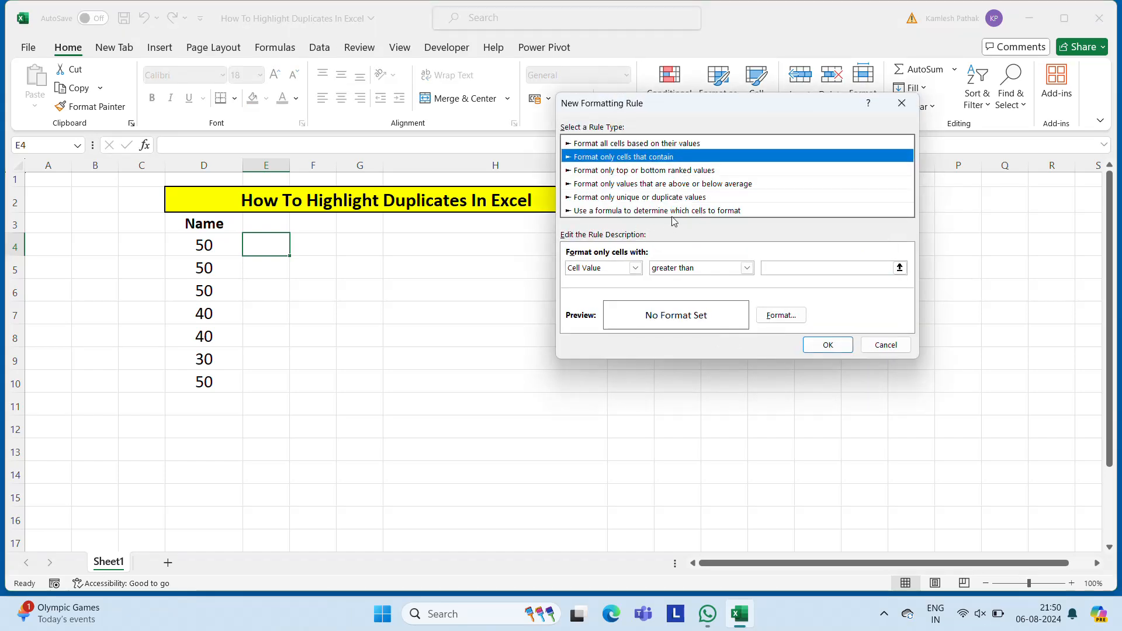
key(Escape)
click(380, 224)
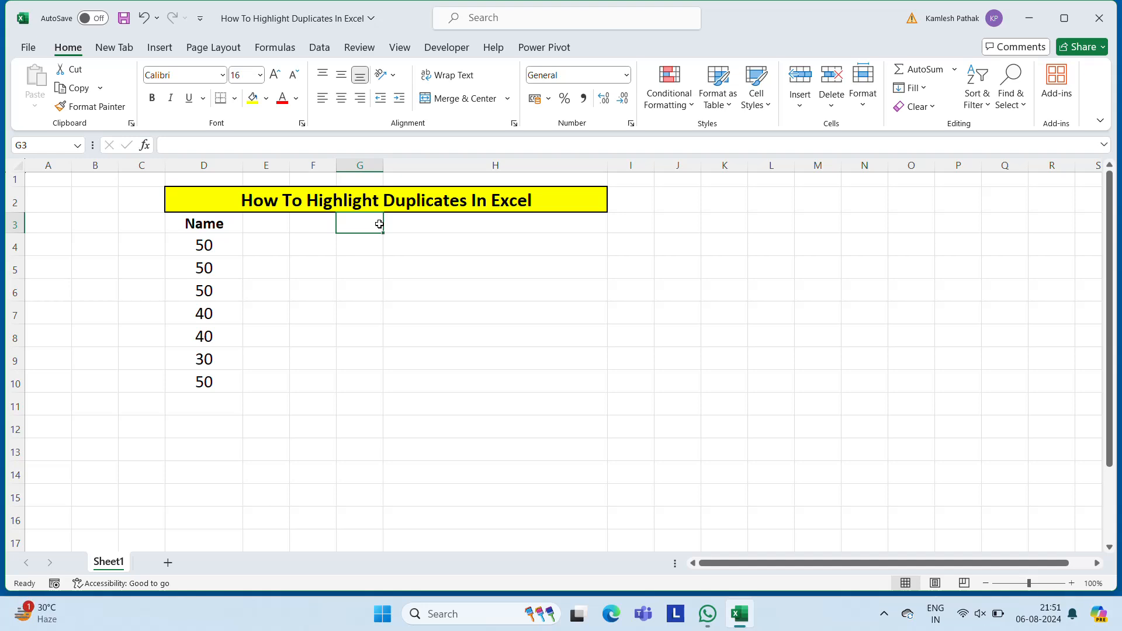
click(882, 612)
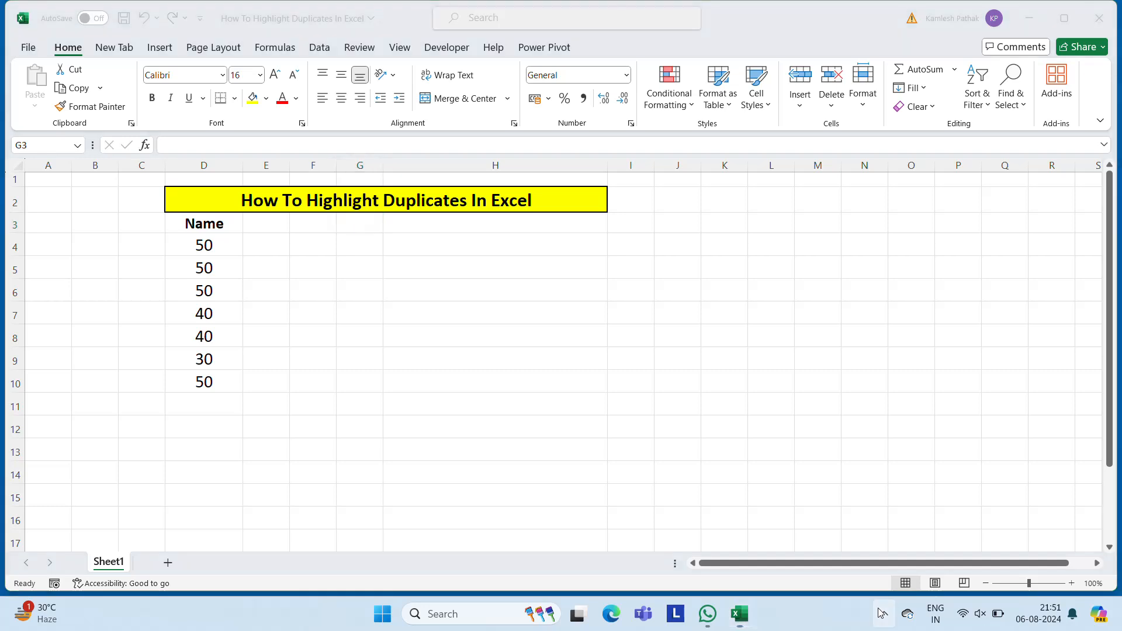